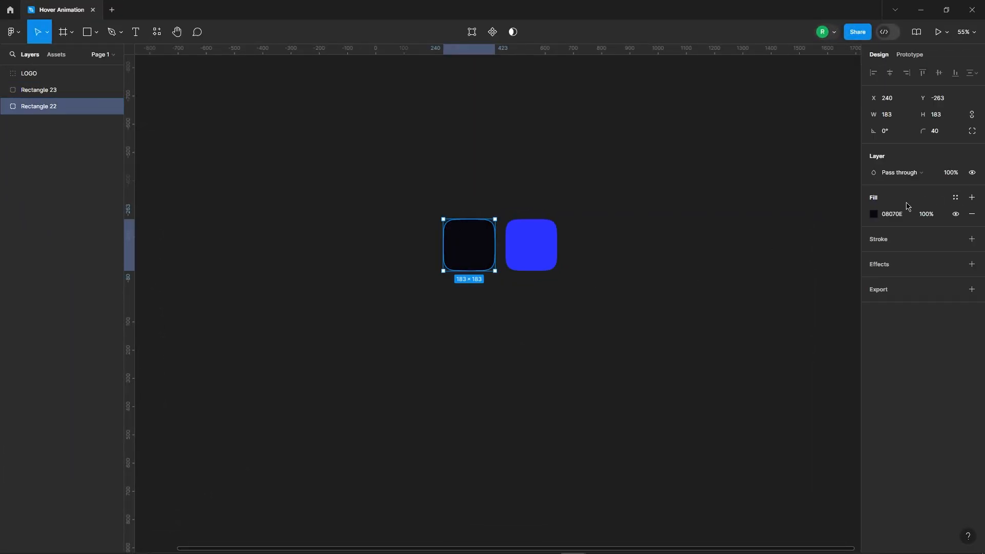
- Examine the fill colours of the dark and blue rounded rectangles and look at the SHUTTER logo group
left_click(874, 215)
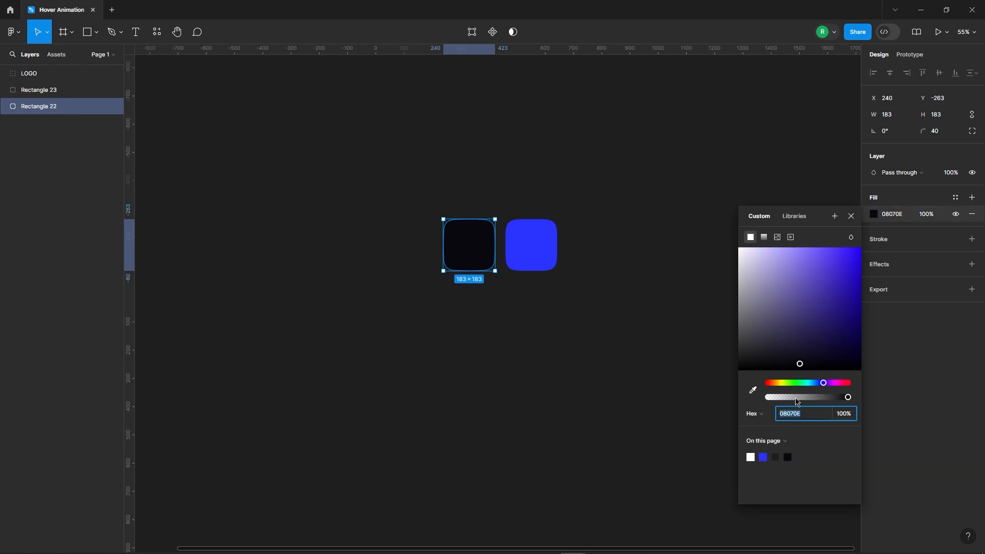
left_click(553, 267)
left_click(874, 215)
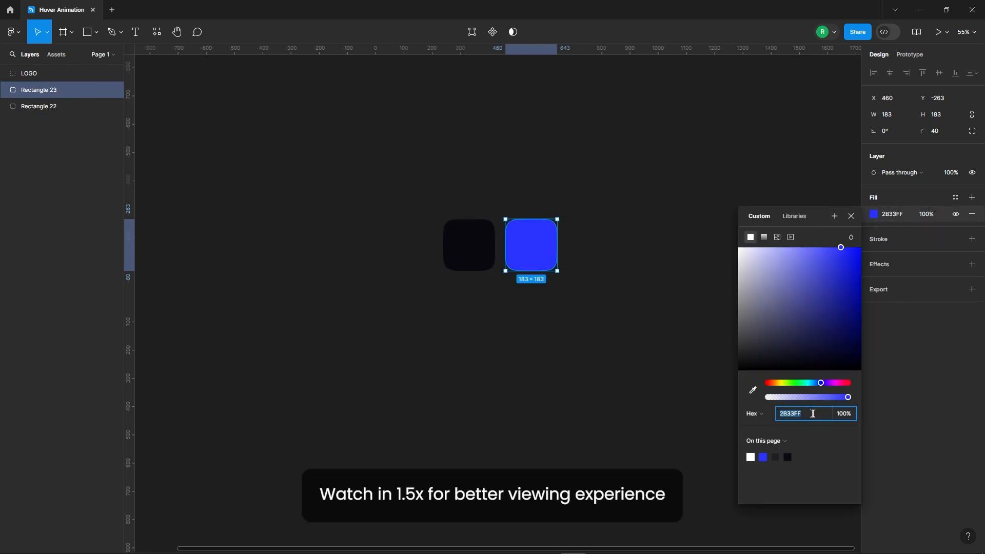
left_click(638, 292)
scroll(672, 200, "down", 3)
scroll(429, 248, "up", 5)
left_click(309, 271)
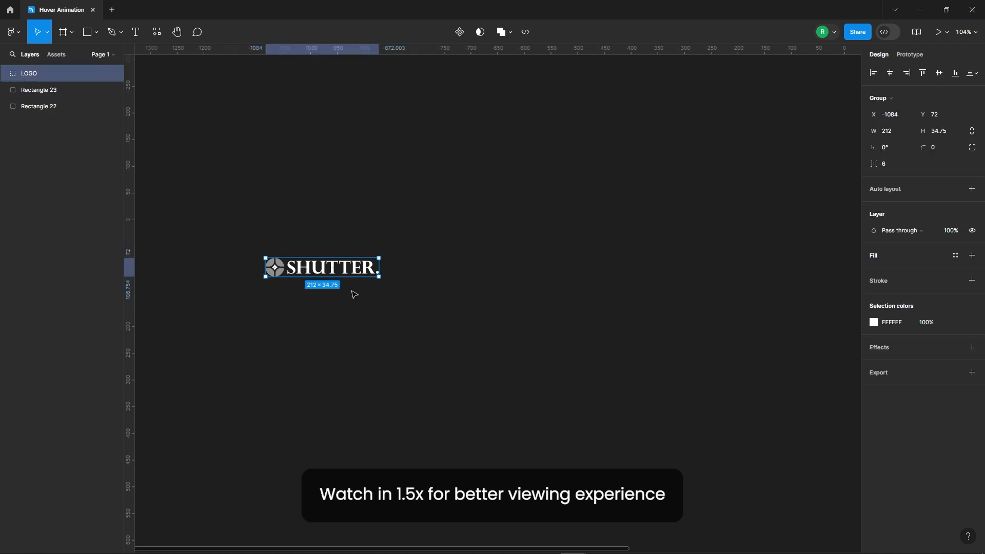
left_click(431, 257)
- Create a 1440 × 1024 frame from the Desktop preset below the two colour swatches
scroll(260, 220, "down", 5)
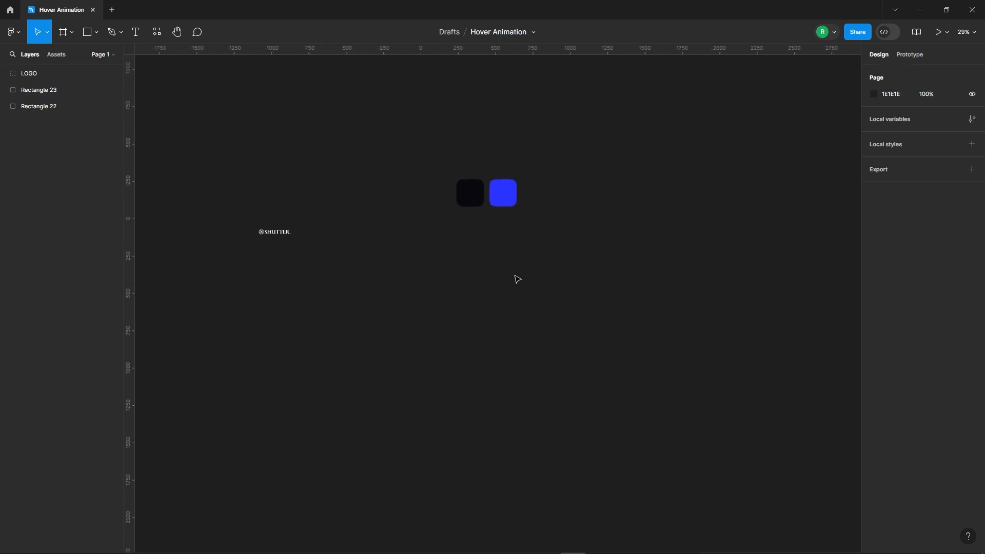
left_click(64, 32)
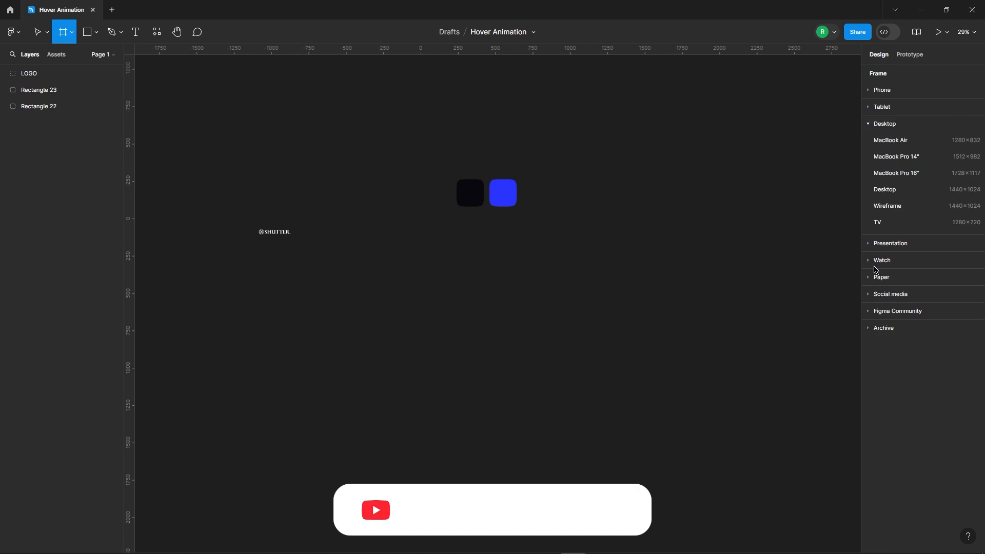
left_click(891, 189)
left_click(605, 165)
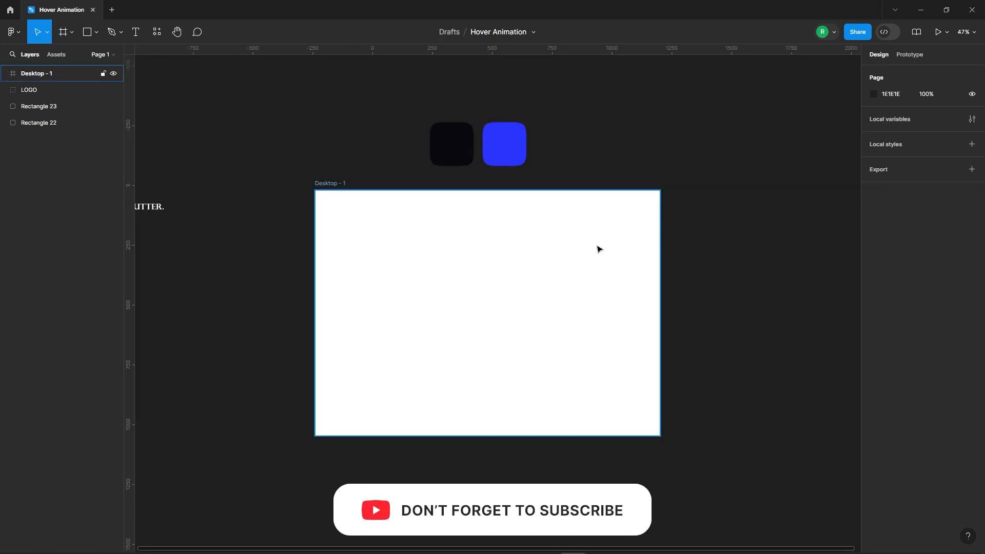
- Fill the desktop frame with the near-black colour 08070E sampled from the dark swatch
left_click(599, 249)
left_click(874, 297)
left_click(752, 430)
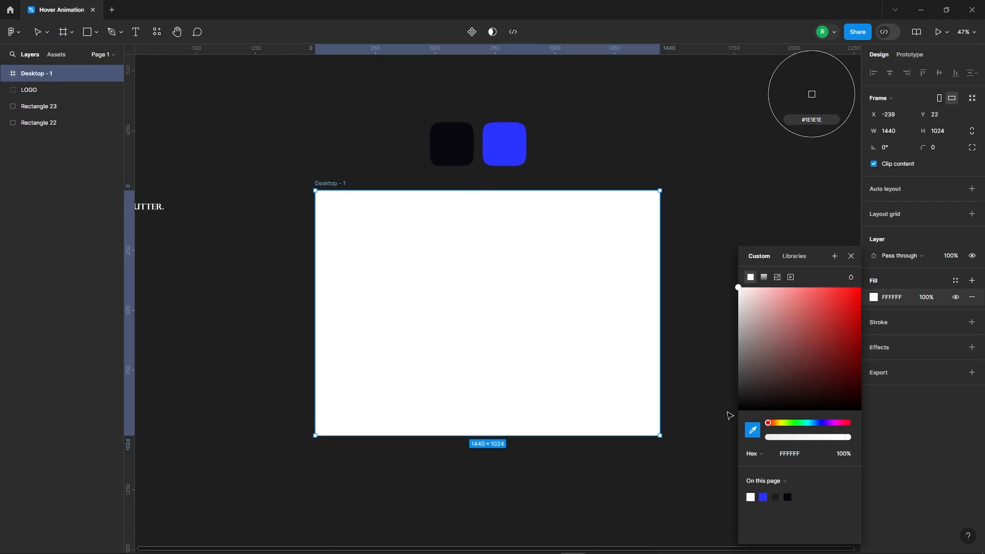
left_click(454, 146)
left_click(582, 158)
- Draw a circle about 704 px across inside the frame and set its size to 730 × 730
scroll(512, 277, "up", 3)
left_click(510, 263)
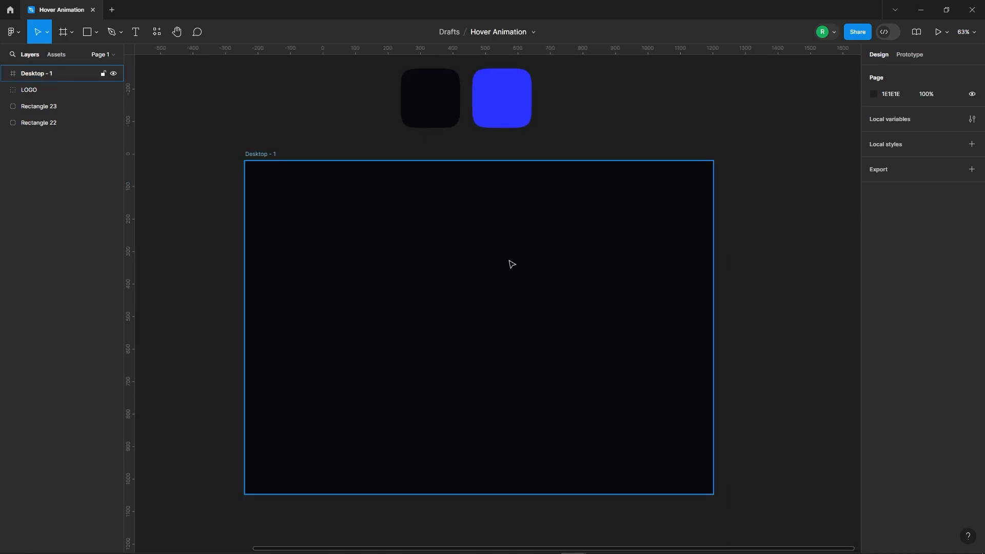
scroll(510, 259, "down", 2)
left_click(96, 32)
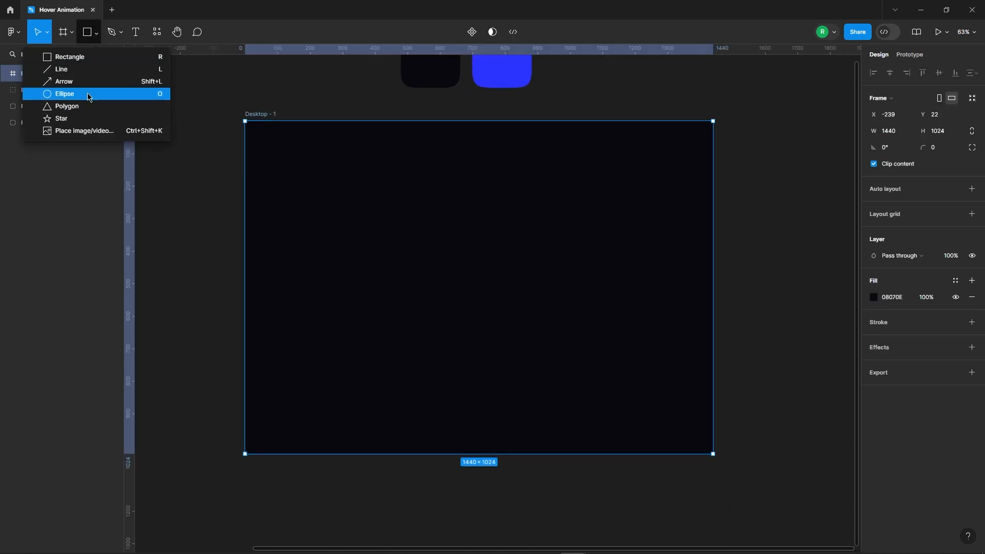
left_click(56, 92)
left_click_drag(374, 148, 604, 377)
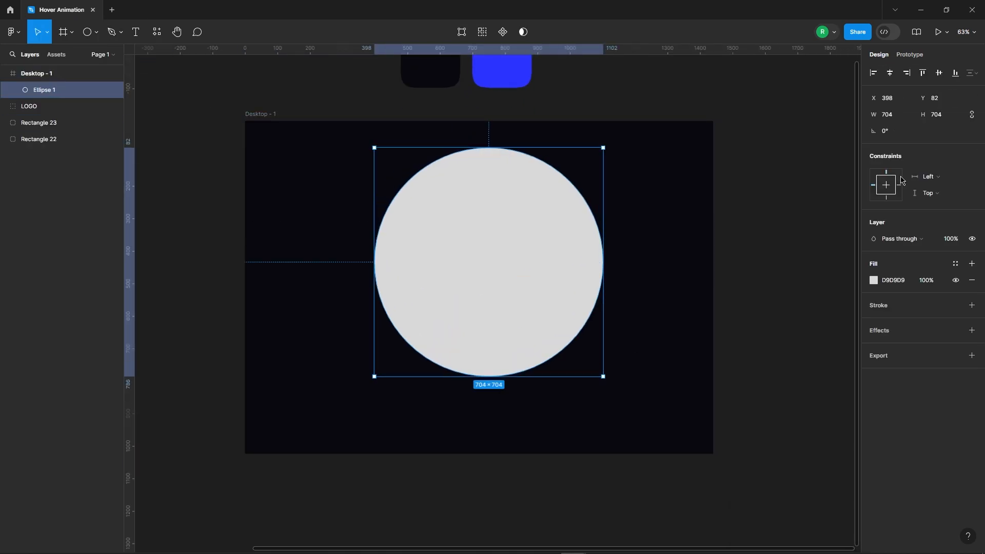
left_click(891, 112)
type("730")
key("Return")
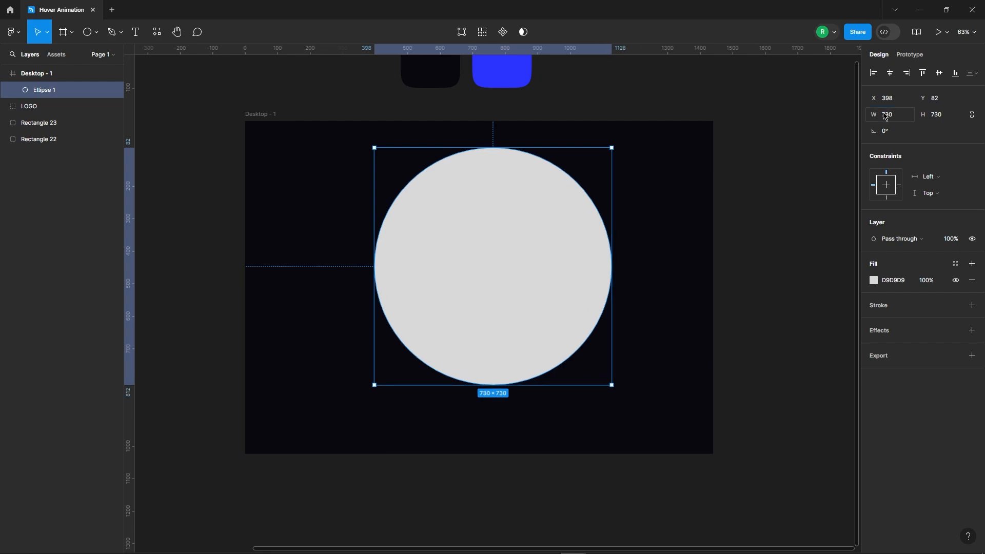
- Fill the circle with the blue 2A33FF sampled from the blue swatch
left_click(874, 280)
left_click(754, 429)
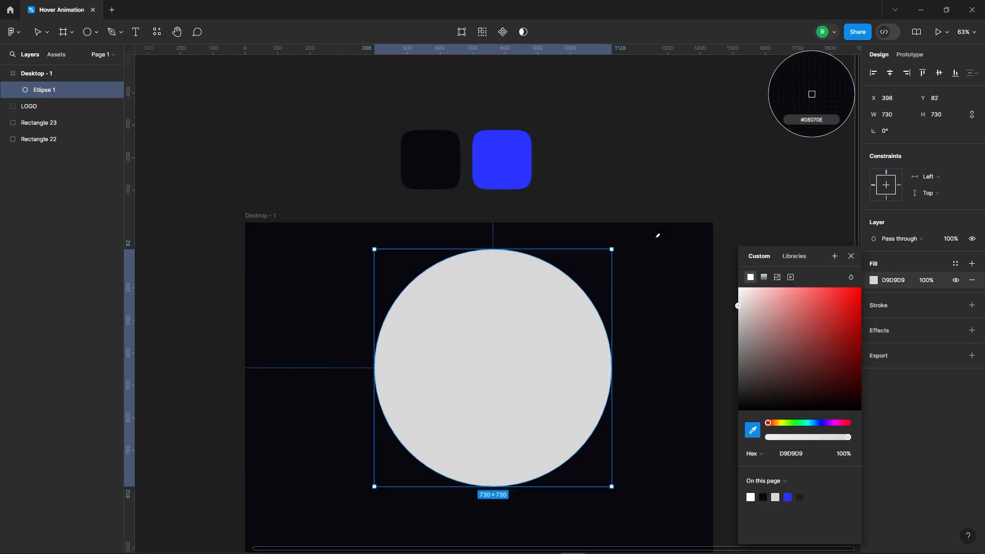
left_click(511, 71)
left_click(581, 148)
left_click(581, 149)
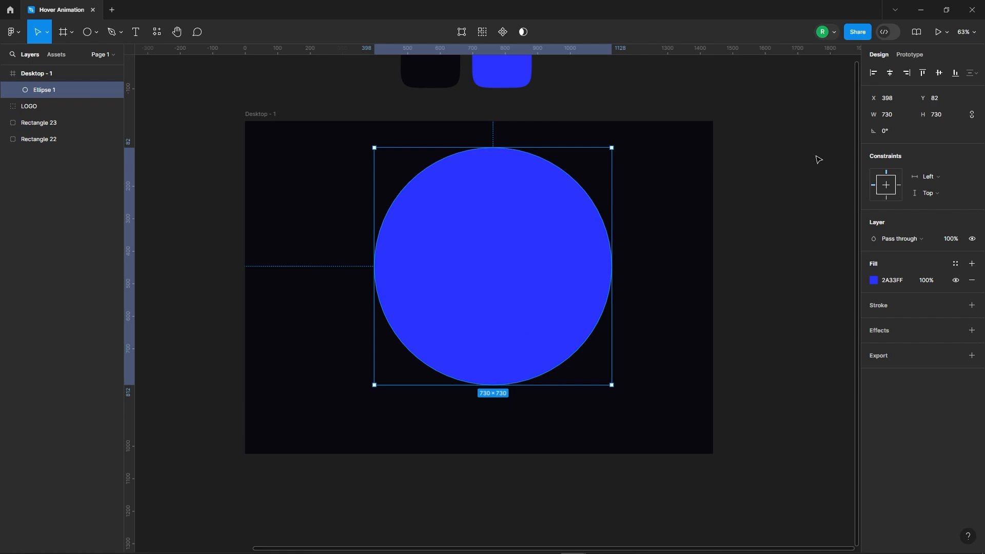
- Centre the circle horizontally in the frame and move it up to Y -41, past the frame's top edge
left_click(890, 73)
left_click_drag(471, 284, 479, 262)
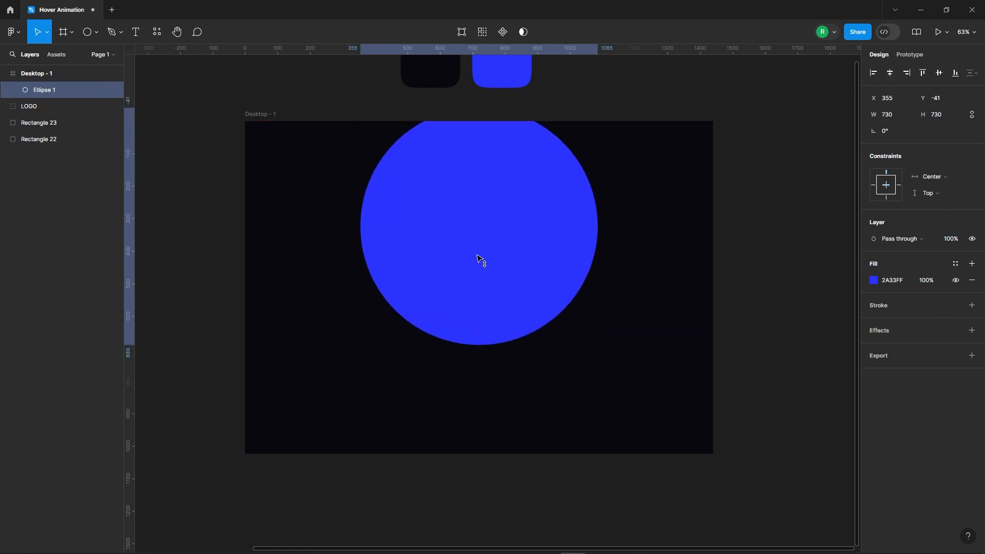
- Add a layer blur effect of 600 to the blue circle
scroll(569, 297, "down", 2)
left_click(972, 330)
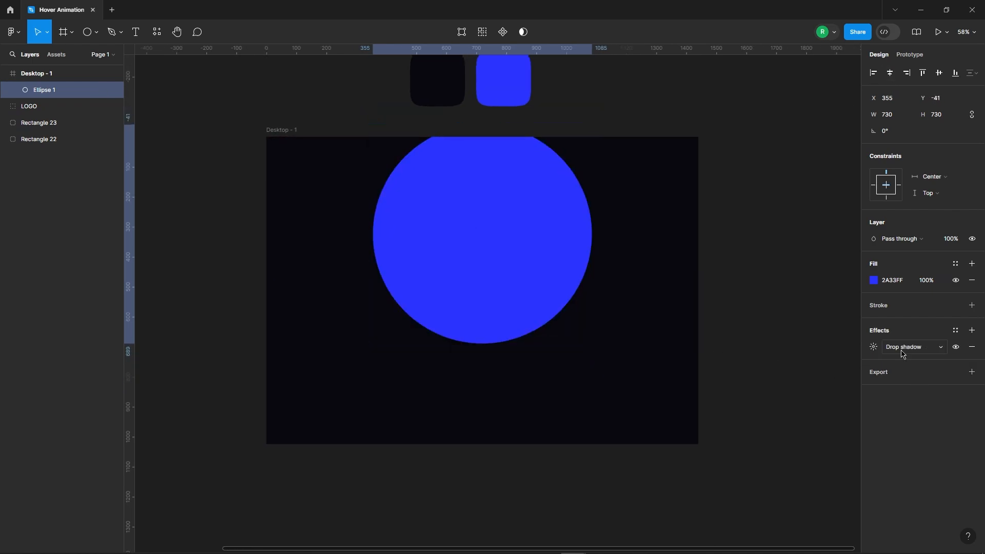
left_click(903, 346)
left_click(898, 357)
left_click(873, 347)
type("6")
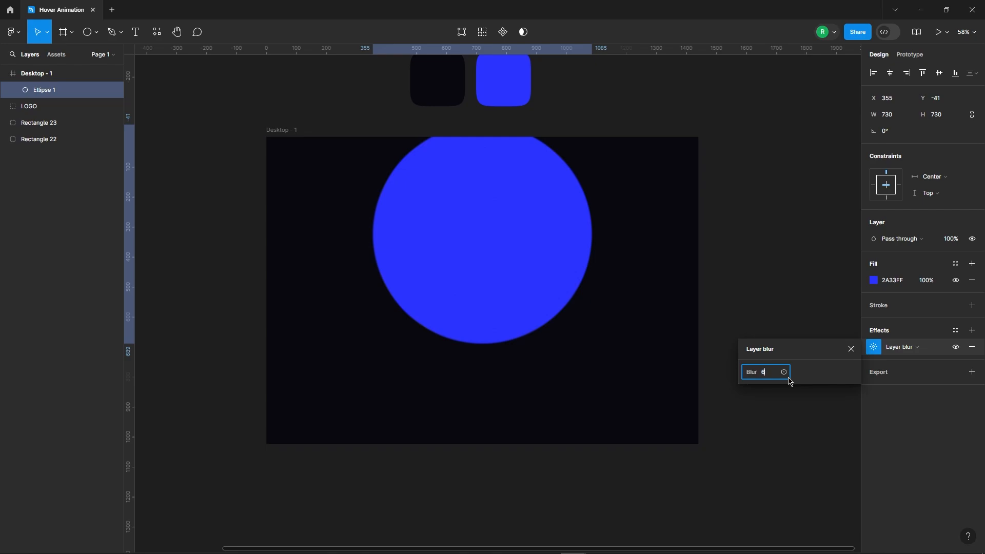
type("00")
key("Return")
- Lock the blurred ellipse layer
left_click(717, 267)
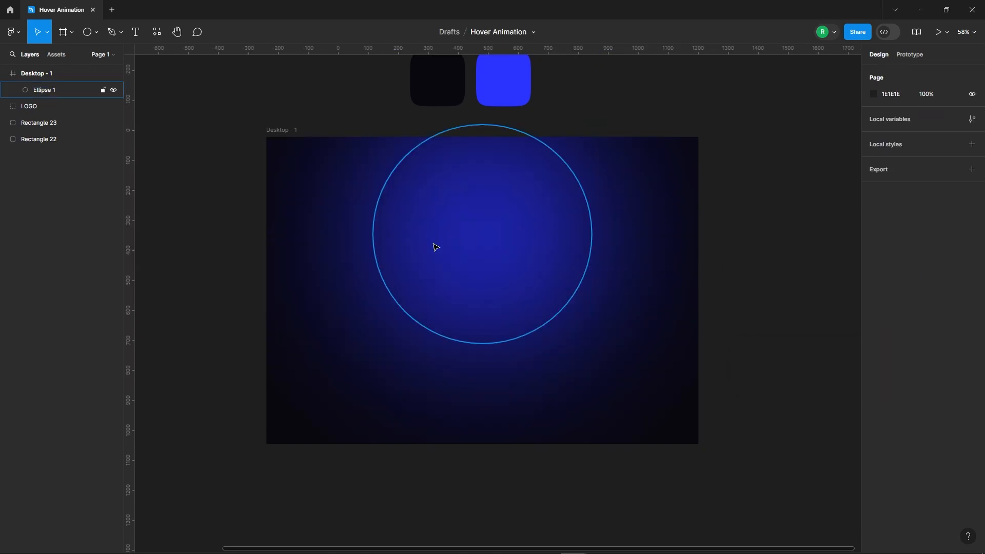
left_click(436, 246)
left_click(103, 90)
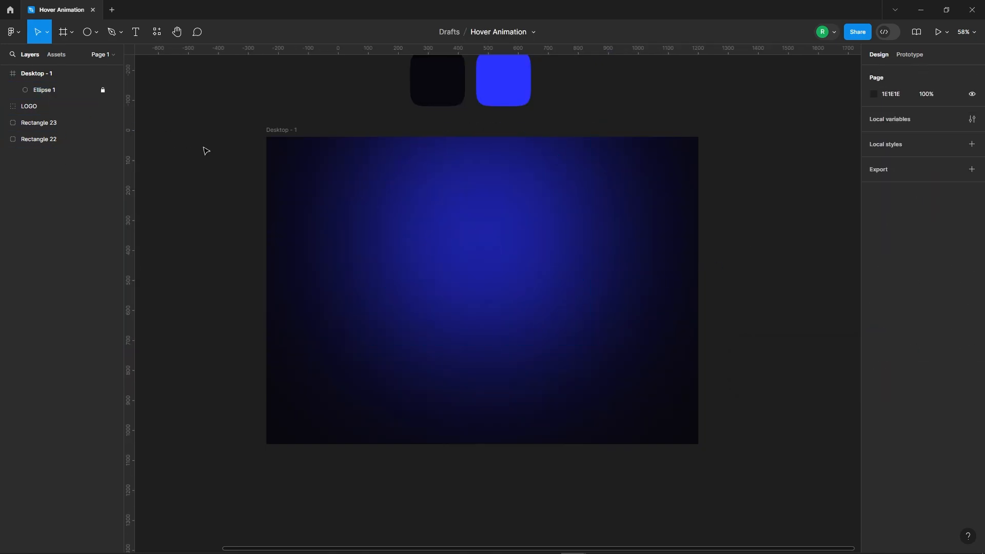
- Add a stretched layout grid of 10 columns with margin 80 and gutter 20 to the desktop frame
scroll(448, 342, "up", 2)
left_click(317, 187)
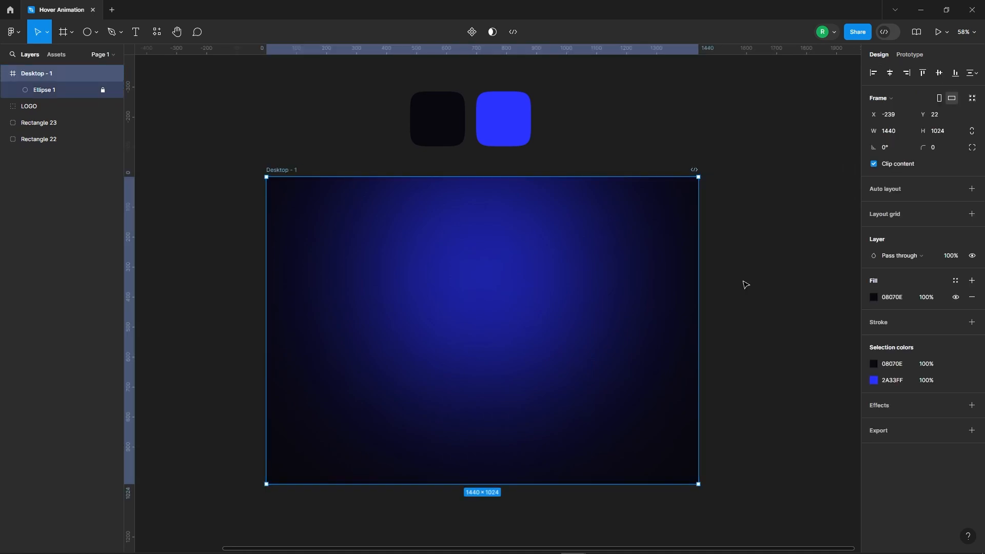
left_click(896, 215)
left_click(874, 232)
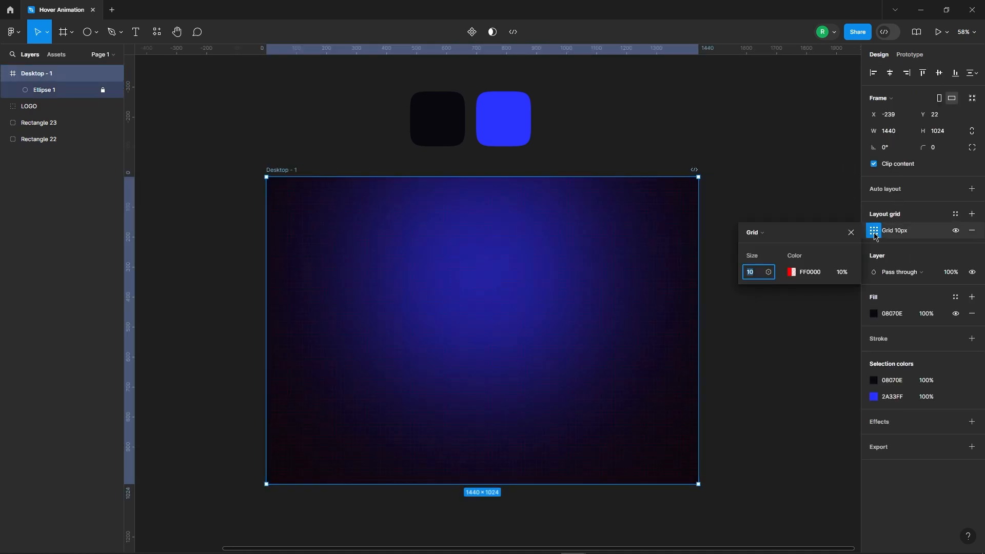
left_click(754, 235)
left_click(765, 244)
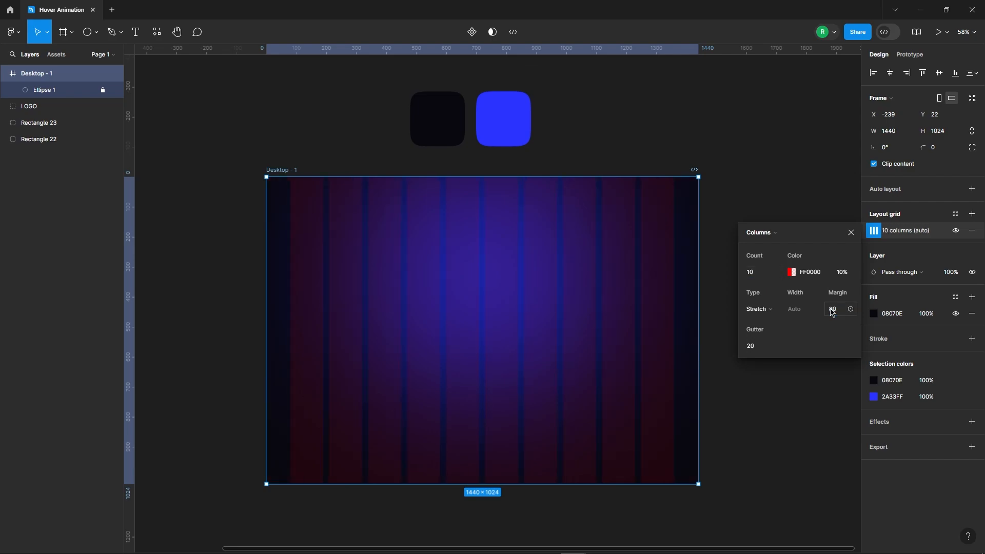
left_click(849, 233)
left_click(770, 185)
- Move the SHUTTER logo from the canvas into the upper part of the desktop frame
key("shift+1")
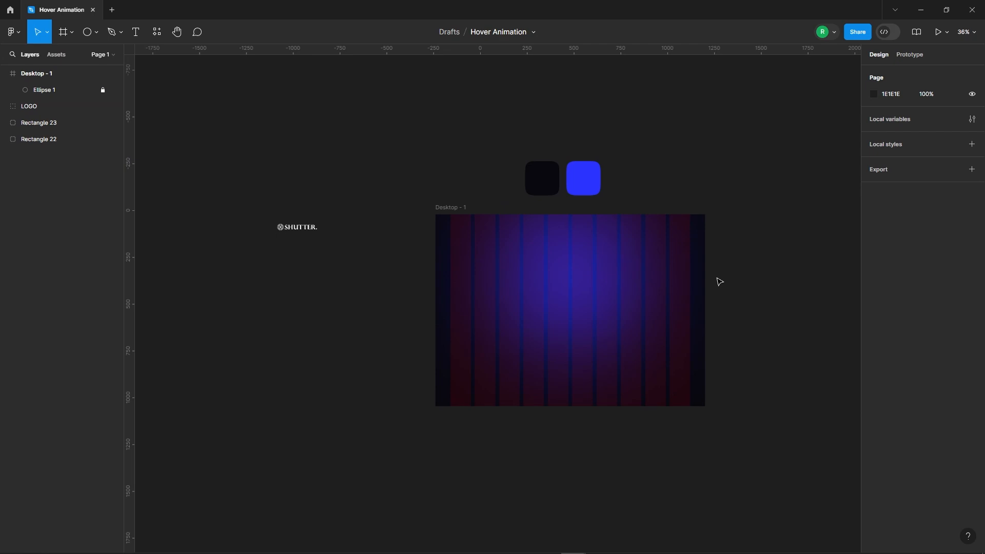
left_click_drag(289, 229, 513, 246)
scroll(528, 226, "up", 5)
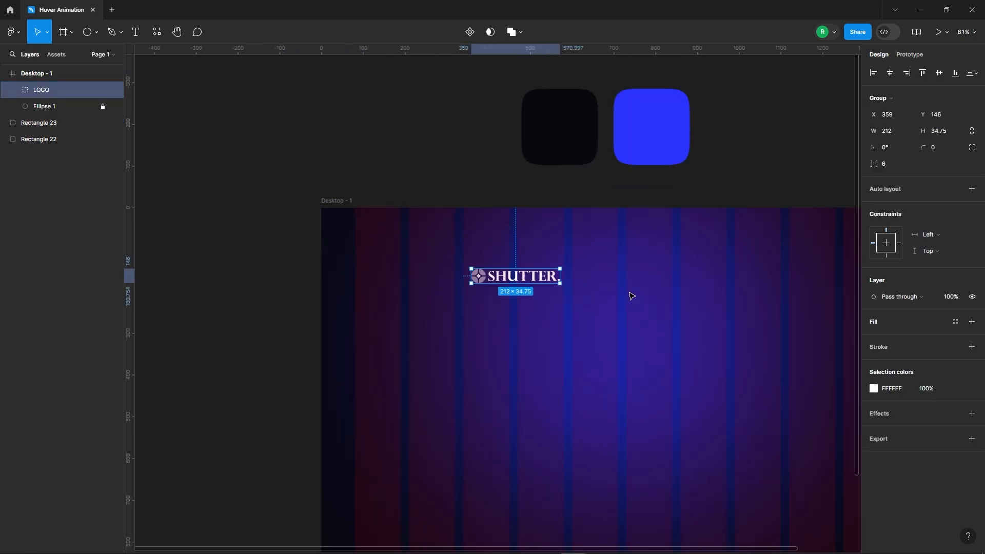
left_click(631, 294)
- Add the text "Explore" in the frame, to the right of the logo
scroll(325, 204, "down", 5)
scroll(561, 258, "up", 4)
key("t")
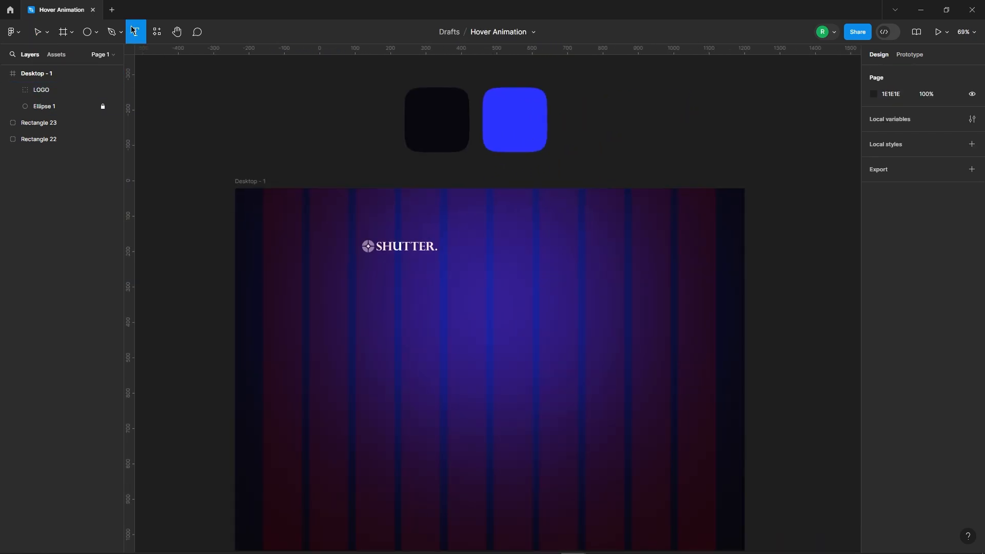
scroll(537, 248, "up", 3)
left_click(503, 253)
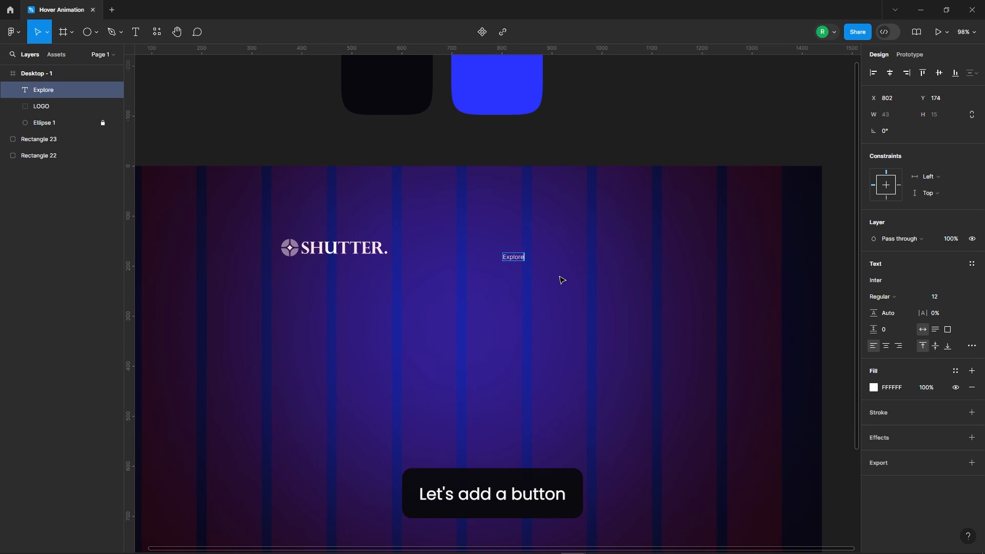
key("Escape")
- Set the Explore text to size 16 in the Manrope font with a heavier weight than Regular
scroll(524, 241, "up", 4)
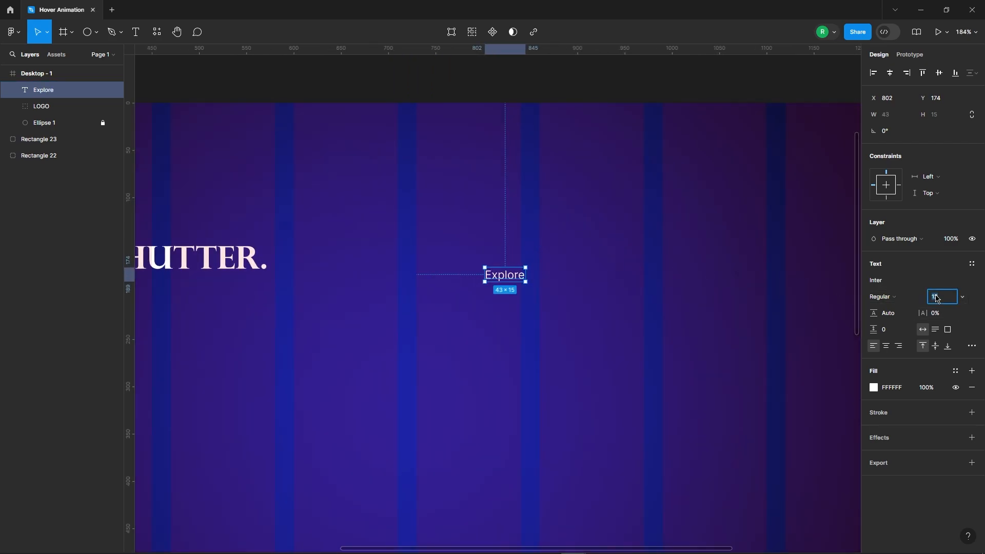
key("Return")
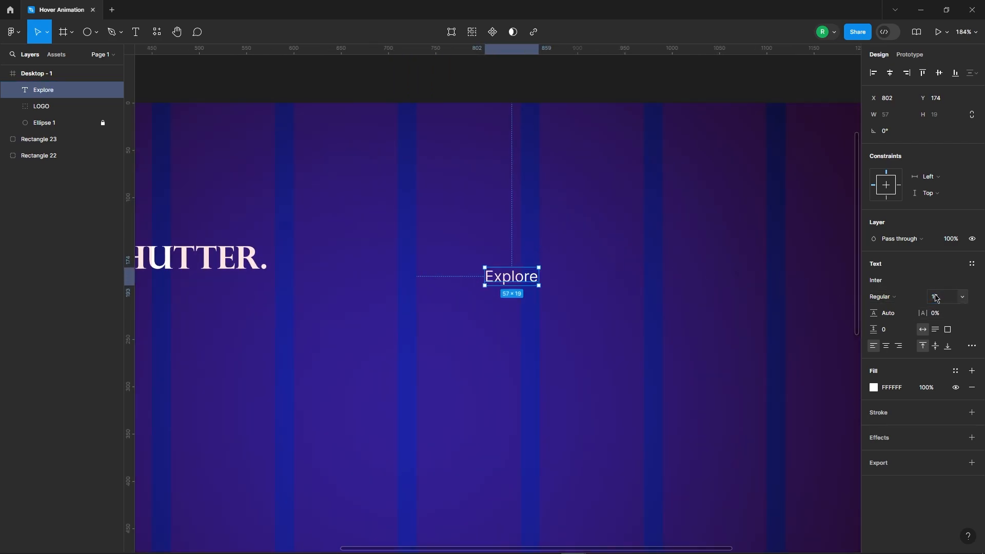
left_click(888, 282)
type("manrope")
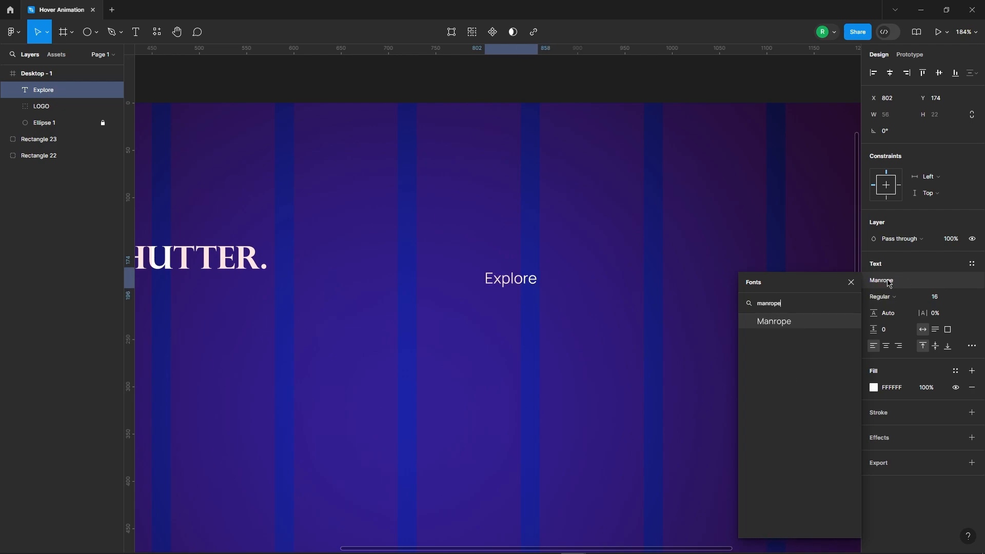
key("Return")
scroll(425, 214, "down", 2)
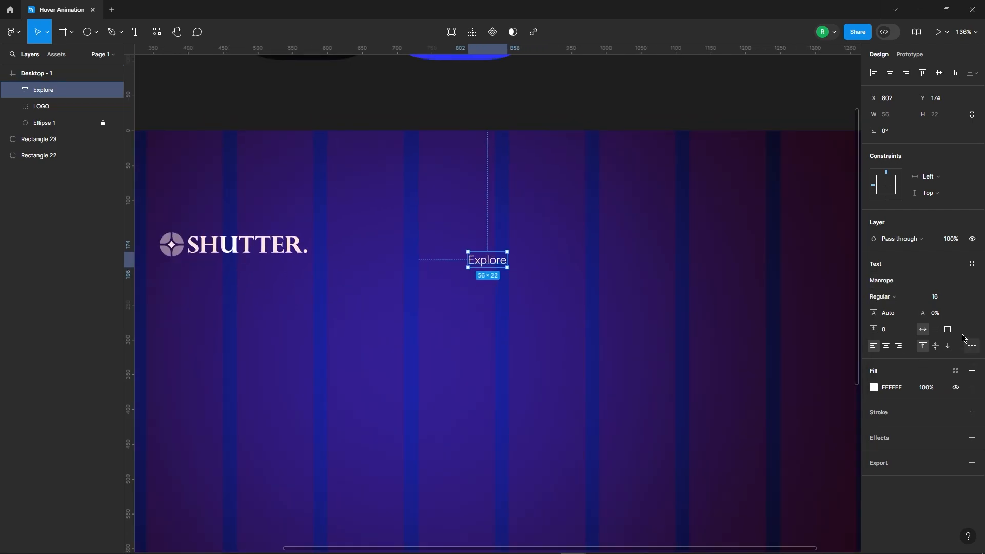
left_click(891, 299)
left_click(904, 321)
left_click(606, 289)
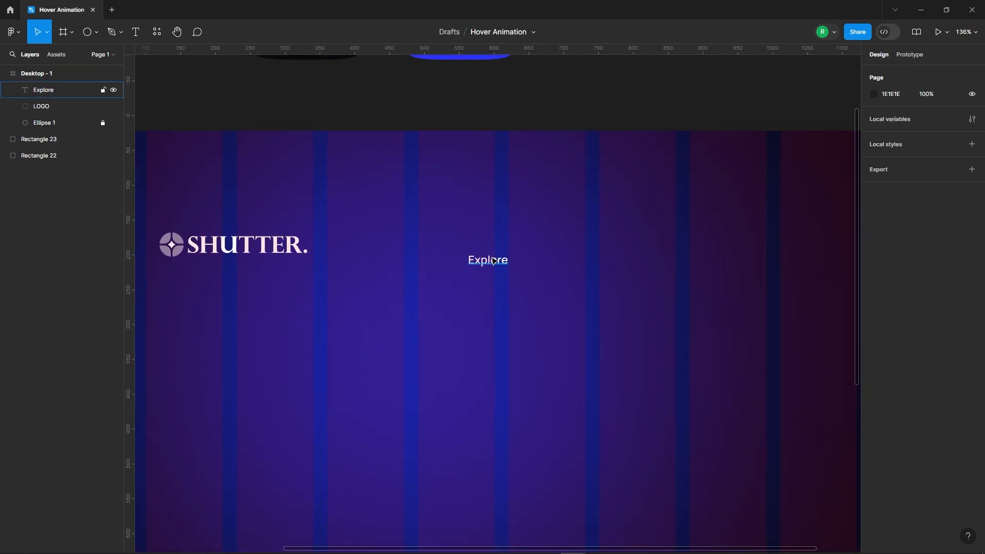
- Wrap the Explore text in an auto layout frame with a horizontal padding of 34
left_click(493, 261)
right_click(492, 261)
left_click(513, 403)
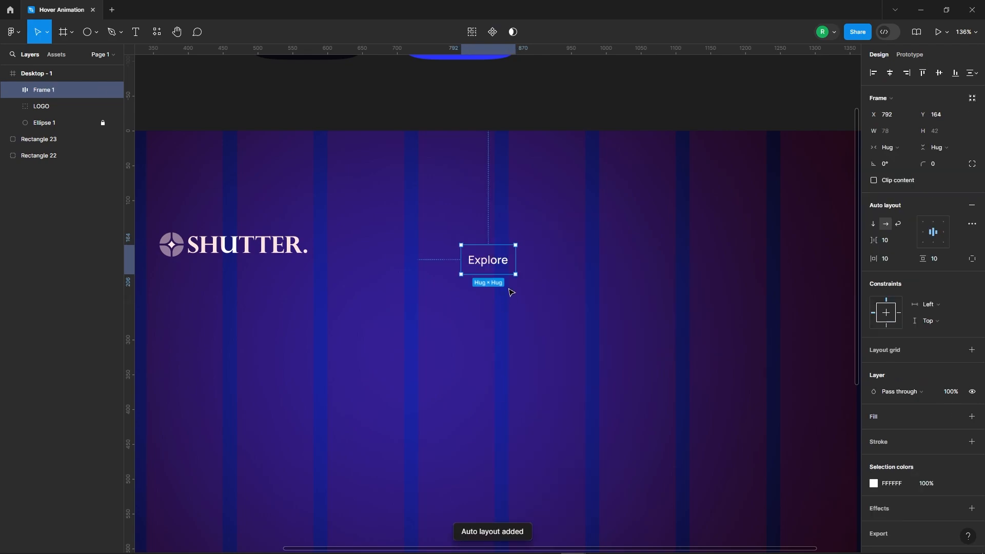
scroll(485, 270, "up", 2)
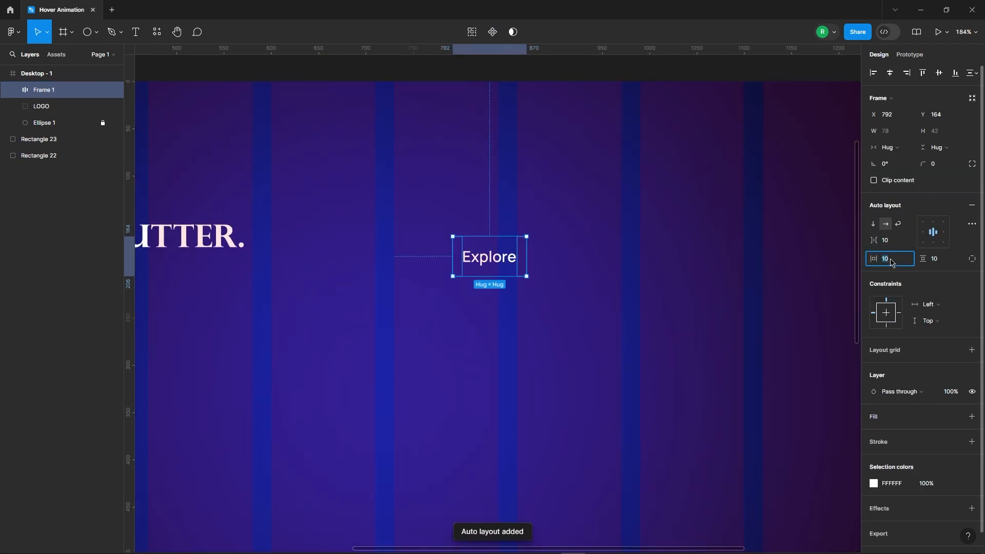
type("34")
key("Return")
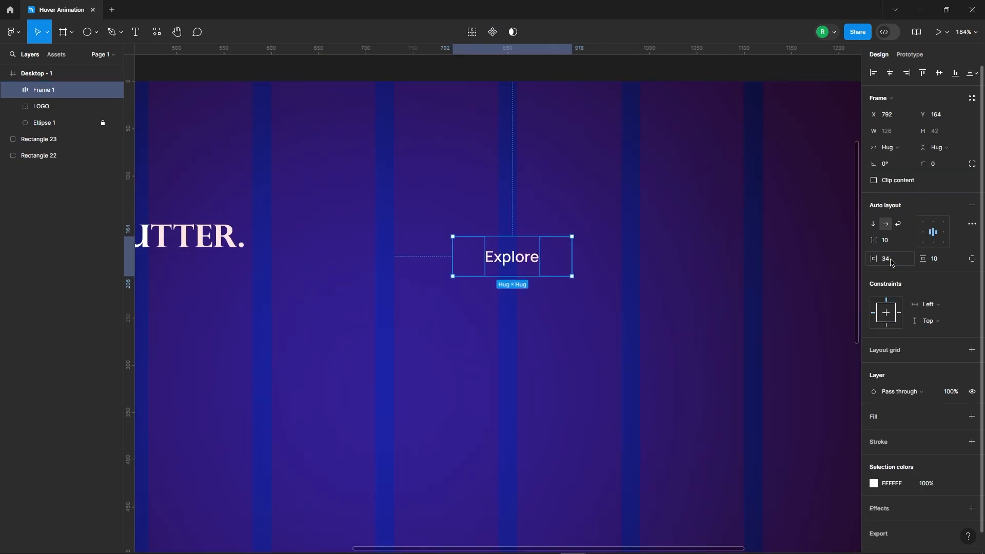
- Give the Explore button frame a white FFFFFF fill and set its vertical padding to 15
left_click(882, 420)
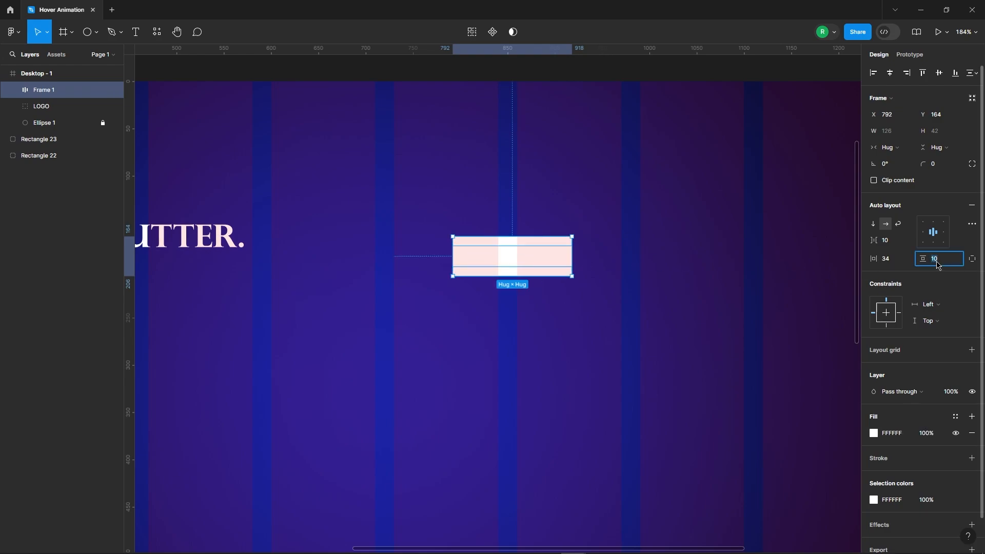
key("Return")
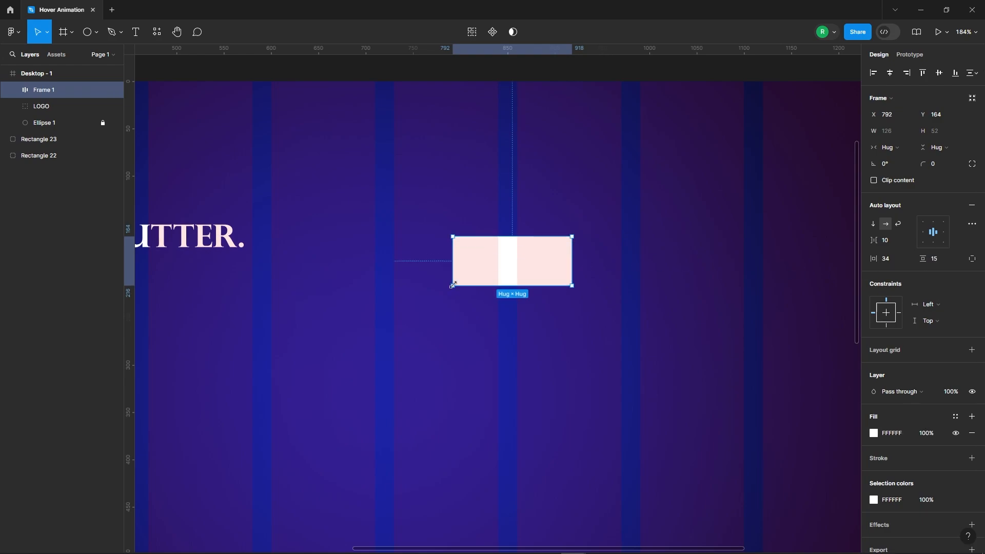
- Recolor the Explore text with the near-black shade sampled from the dark swatch above the desktop frame
double_click(520, 264)
scroll(438, 314, "down", 3)
scroll(438, 316, "down", 2)
left_click(874, 339)
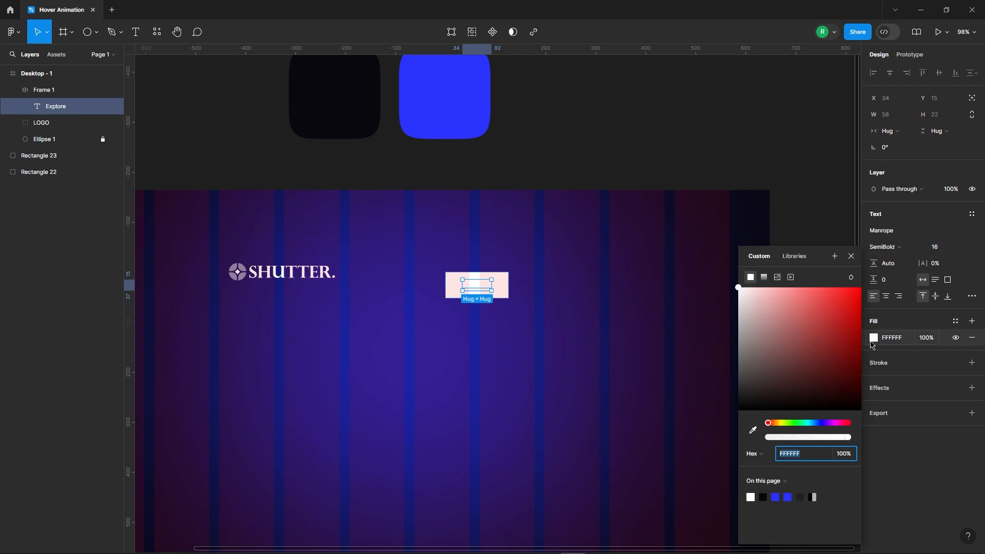
left_click(750, 432)
left_click(362, 99)
left_click(434, 167)
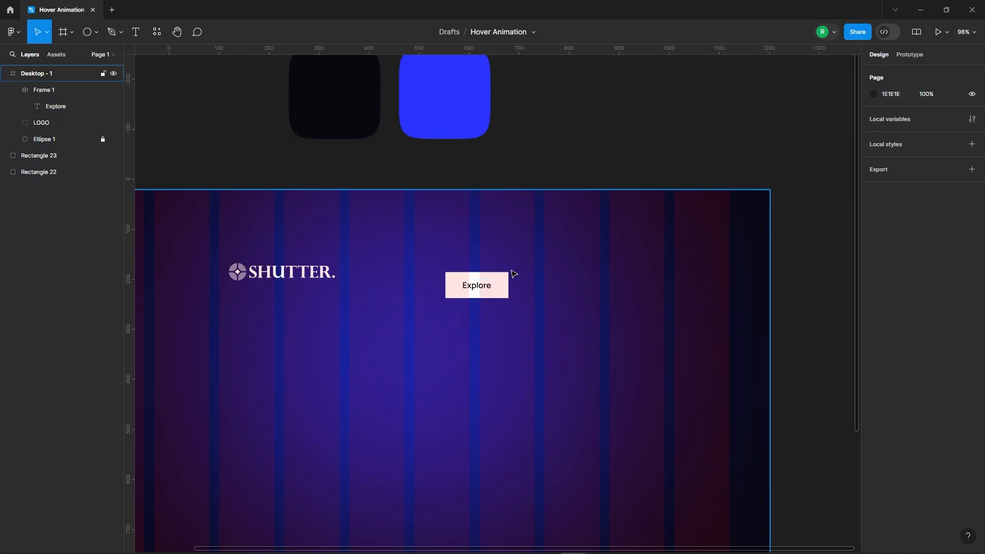
- Round the Explore button frame's corners to a radius of 16 with 100% corner smoothing
scroll(506, 279, "up", 4)
left_click(475, 310)
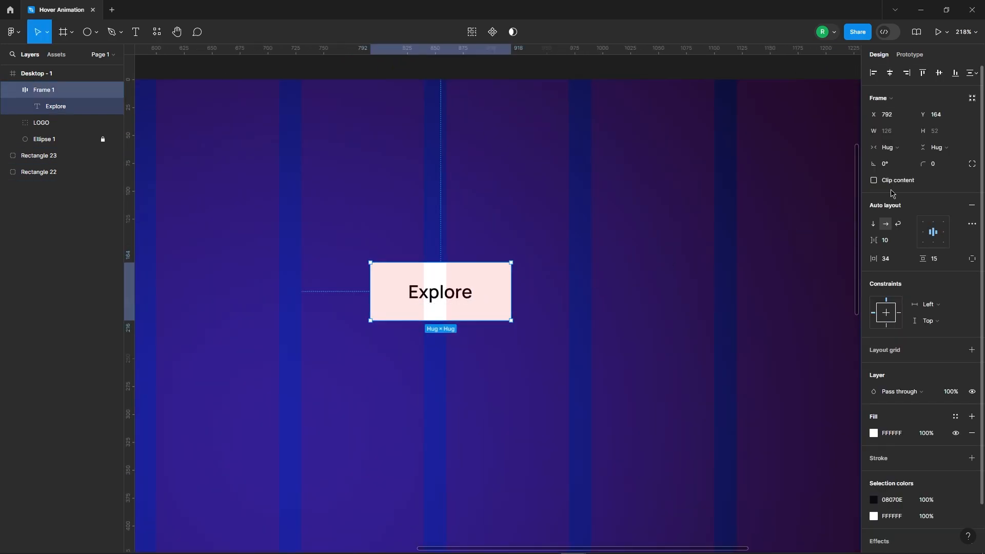
left_click(939, 162)
type("16")
key("Return")
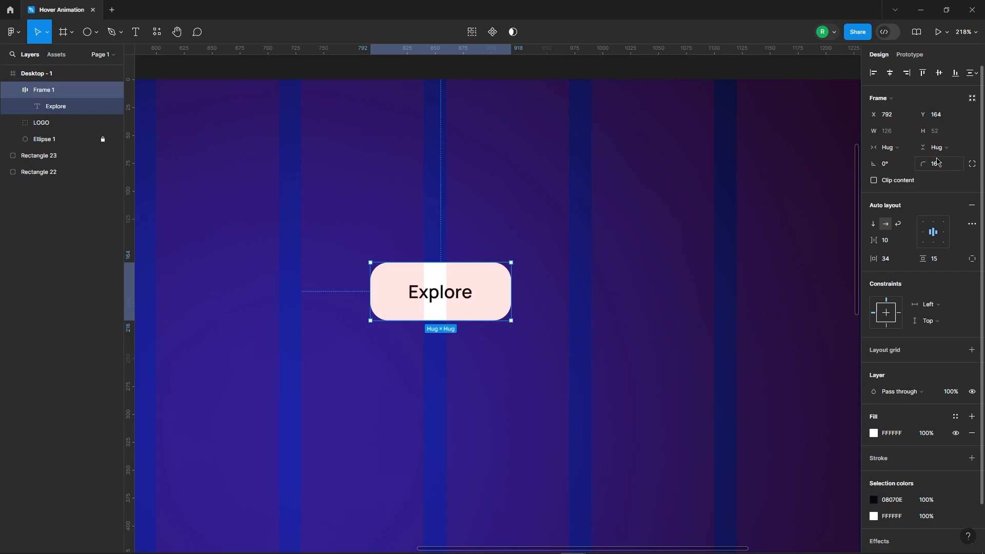
left_click(973, 163)
left_click_drag(752, 248, 942, 244)
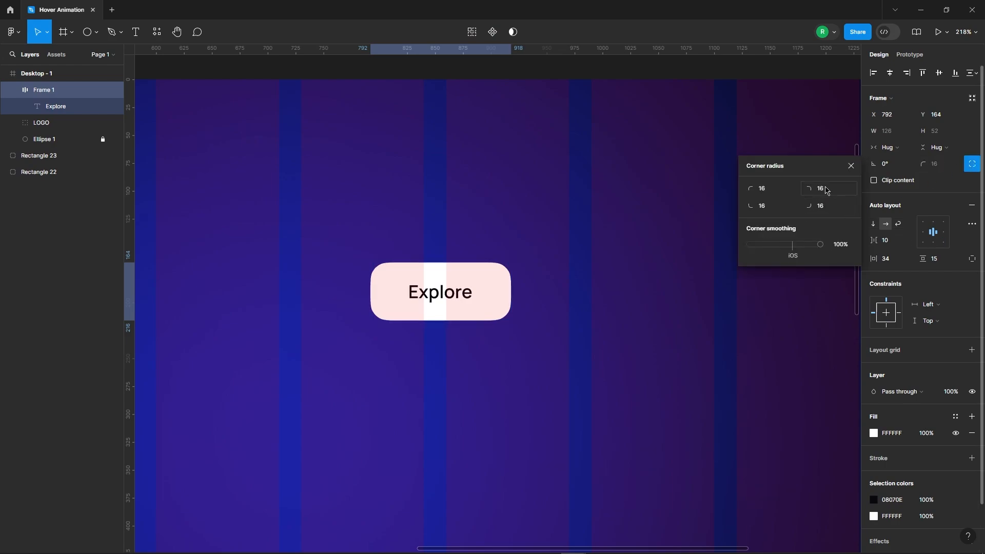
left_click(852, 168)
- Move the Explore button farther right, level with the logo, and wrap both in an auto layout frame
scroll(667, 229, "down", 5)
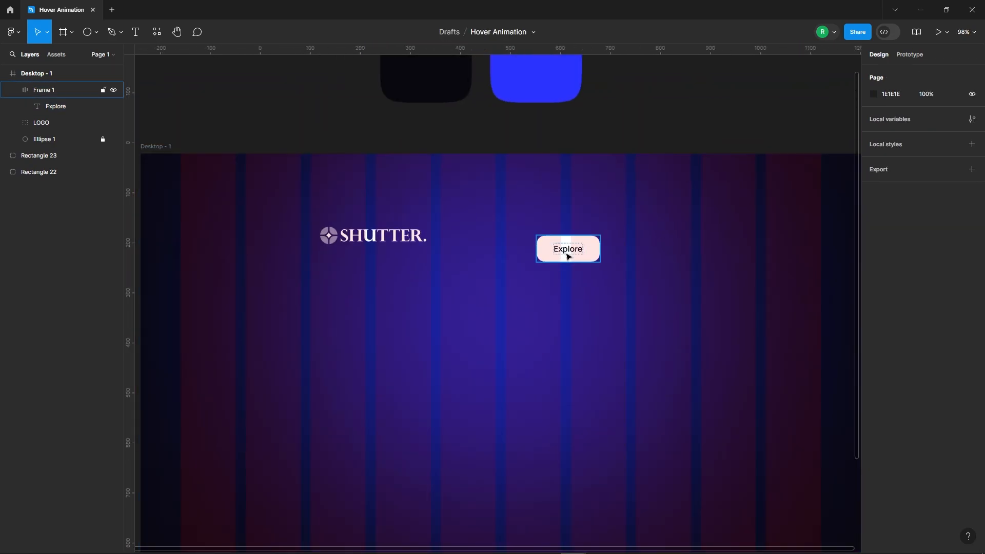
left_click_drag(570, 255, 660, 238)
left_click(97, 124, "shift")
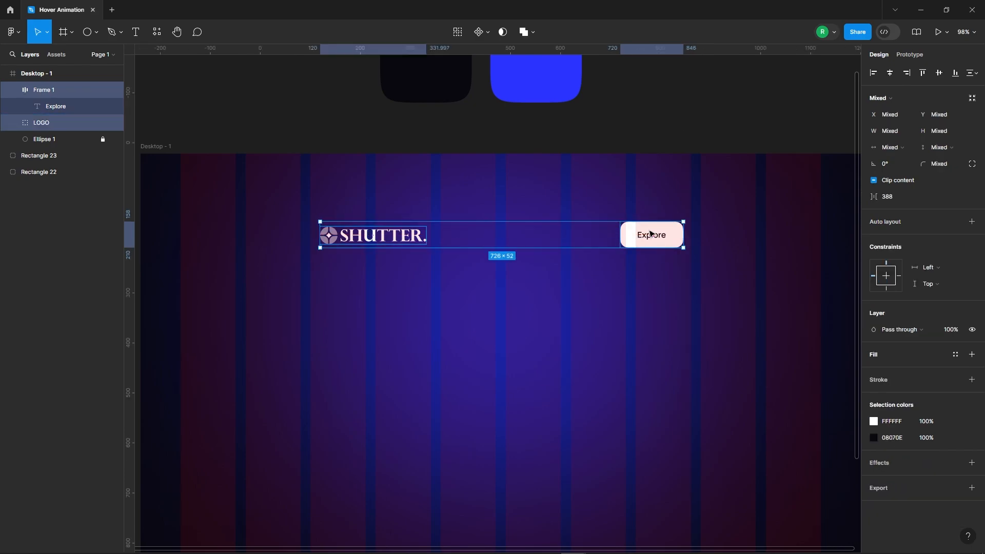
right_click(649, 234)
left_click(676, 391)
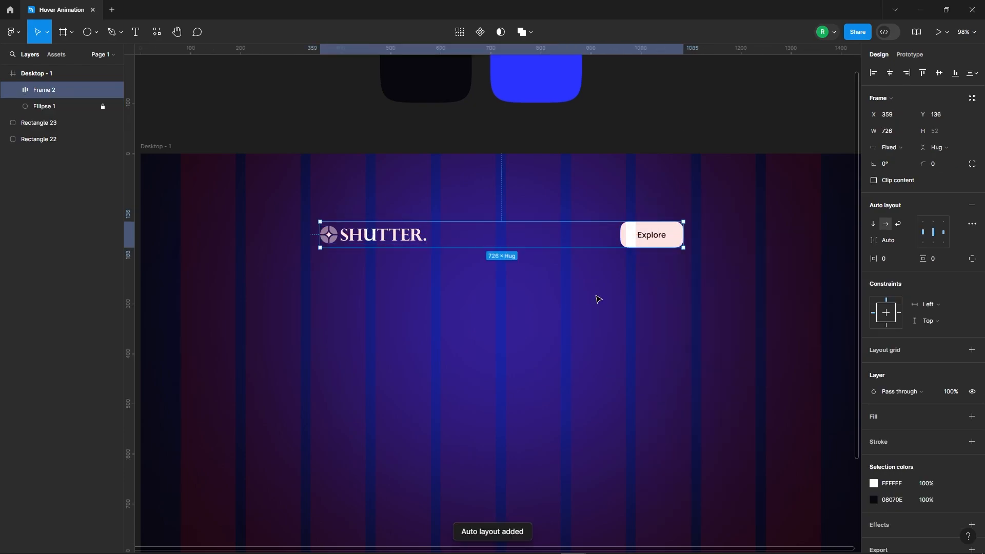
- Center the header frame horizontally on the page and stretch both sides to the grid margins, 1280 wide
scroll(528, 280, "down", 3)
left_click(890, 74)
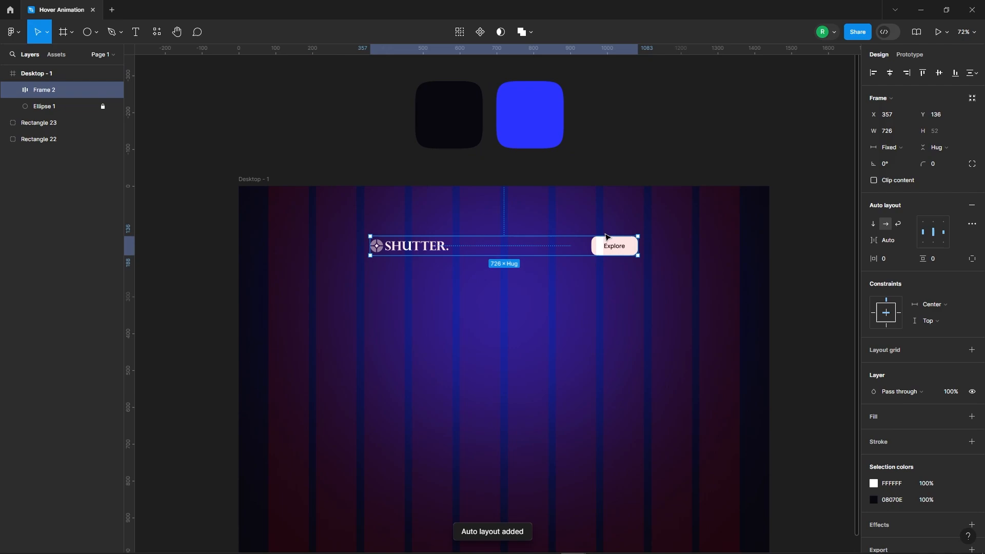
scroll(644, 246, "up", 4)
left_click_drag(637, 228, 825, 227)
scroll(488, 249, "down", 4)
scroll(488, 249, "up", 1)
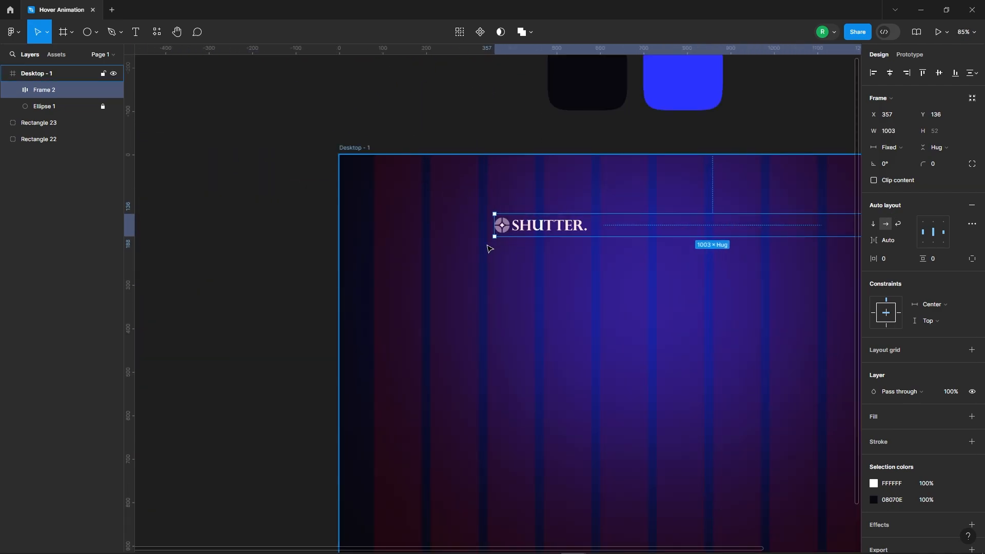
scroll(489, 249, "up", 4)
left_click_drag(517, 207, 290, 207)
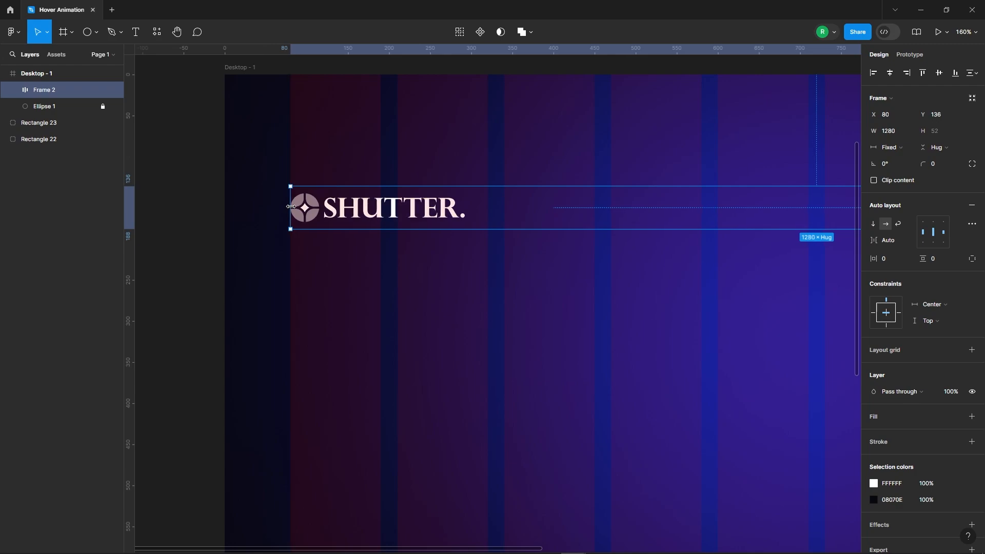
- Move the header frame up to a Y position of 50
scroll(291, 207, "down", 5)
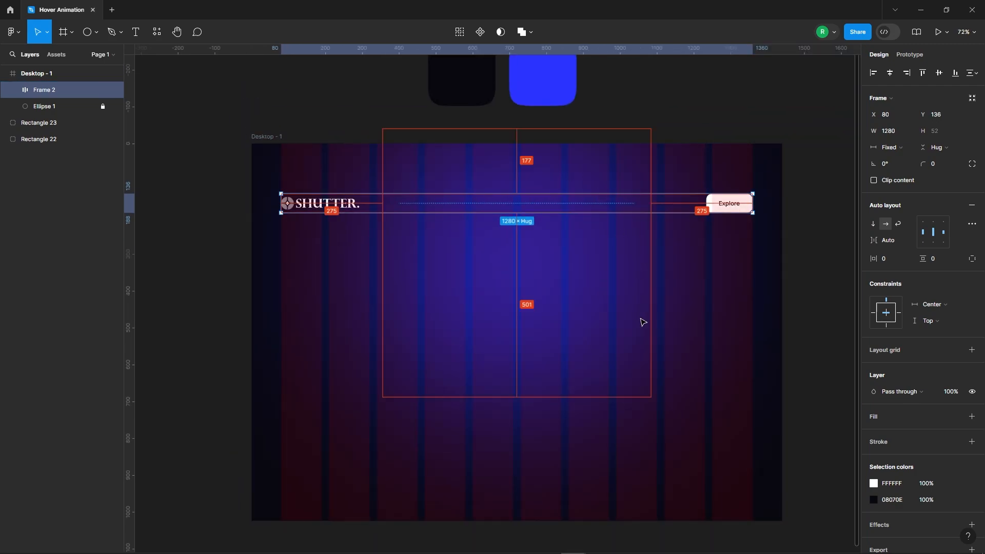
key("shift+Up")
key("shift+Up")
key("shift+Up")
key("shift+Up")
key("shift+Up")
key("shift+Up")
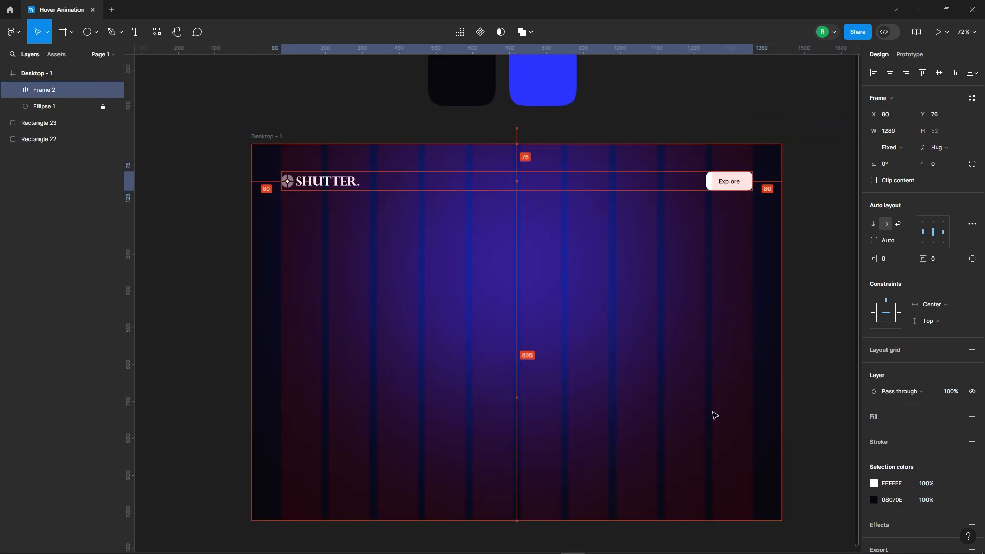
key("shift+Up")
key("shift+Up")
key("shift+Up")
key("Down")
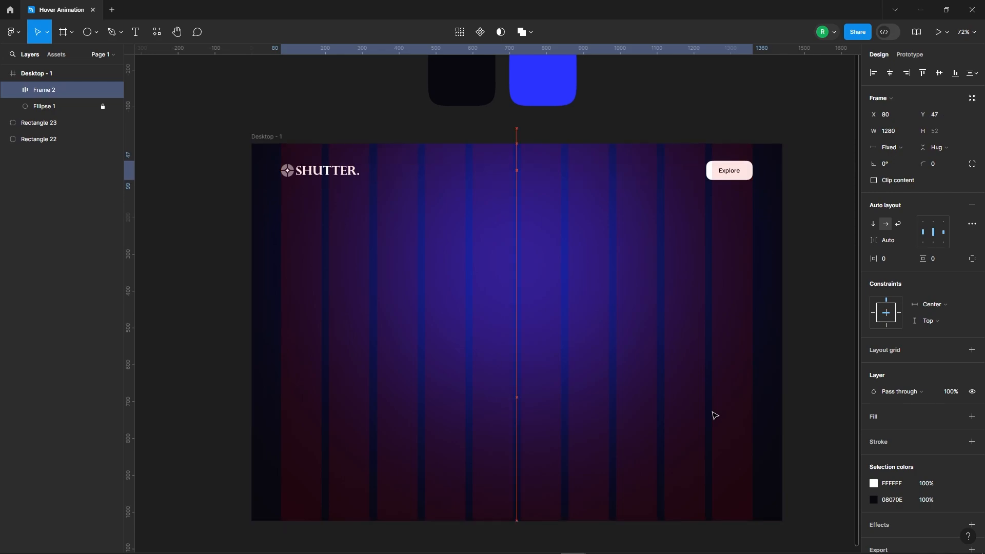
key("Down")
key("Down")
key("Down")
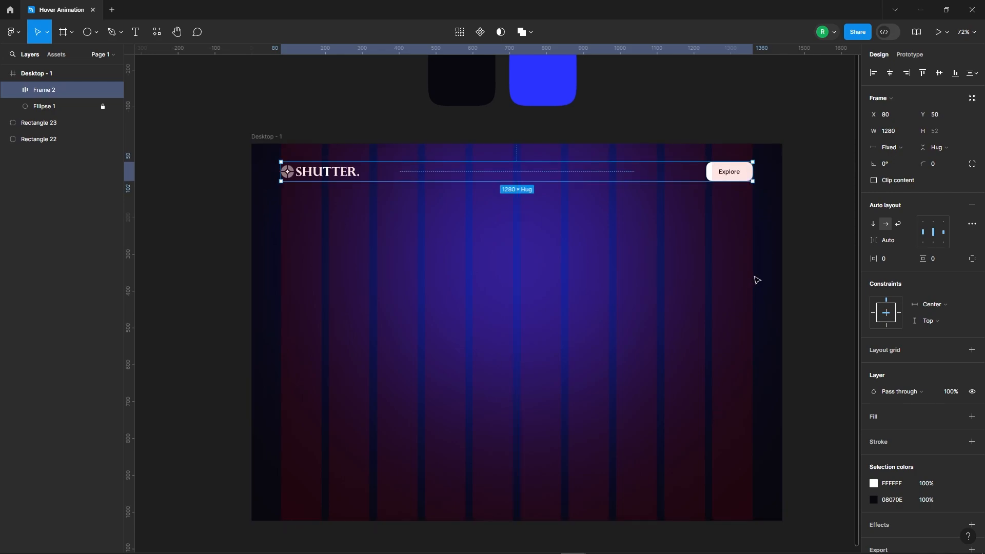
- Hide the 10-column layout grid of the desktop frame
left_click(730, 257)
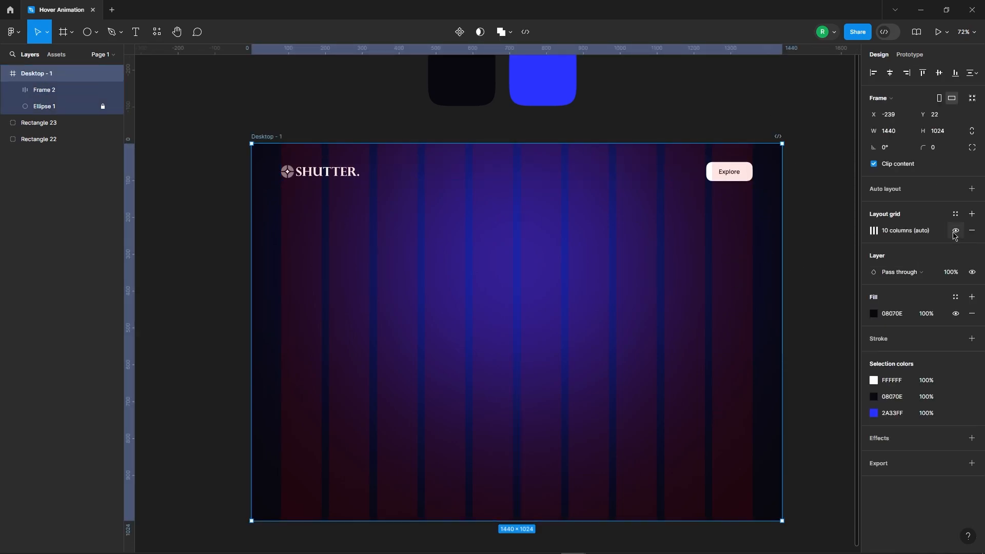
left_click(955, 231)
left_click(727, 180)
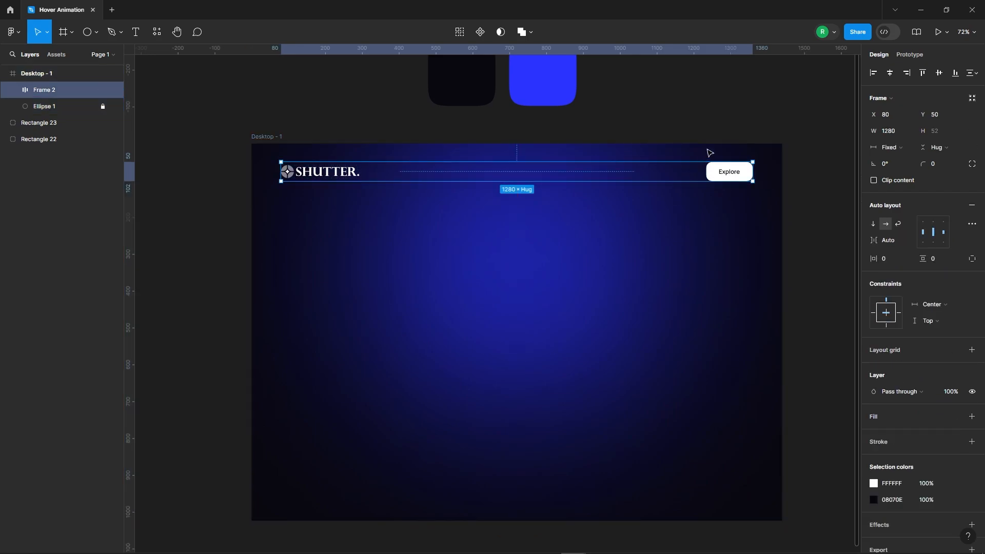
left_click(734, 115)
- Draw a rectangle about 160 by 191 on the empty canvas to the right of the desktop frame
scroll(294, 157, "down", 2)
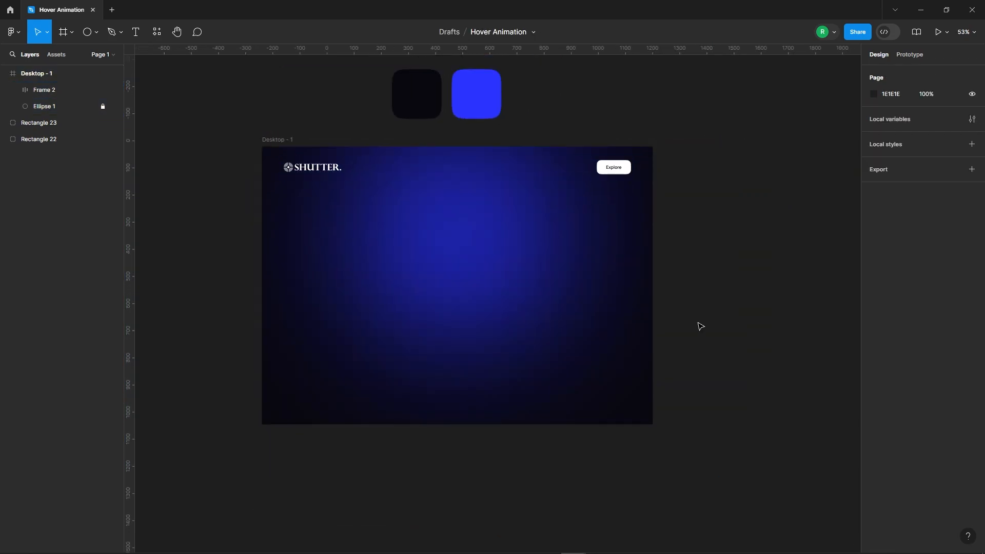
scroll(324, 257, "down", 4)
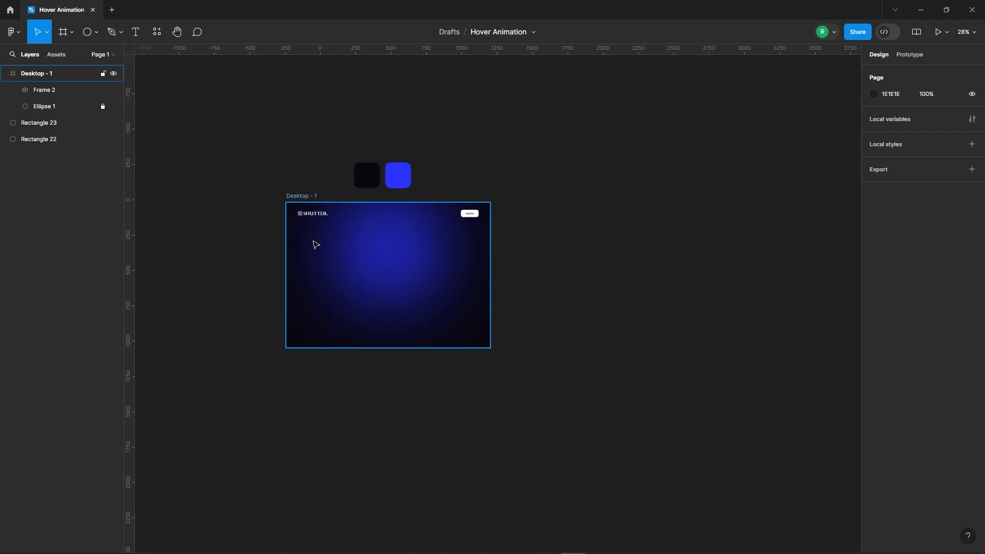
scroll(578, 273, "up", 2)
left_click(95, 32)
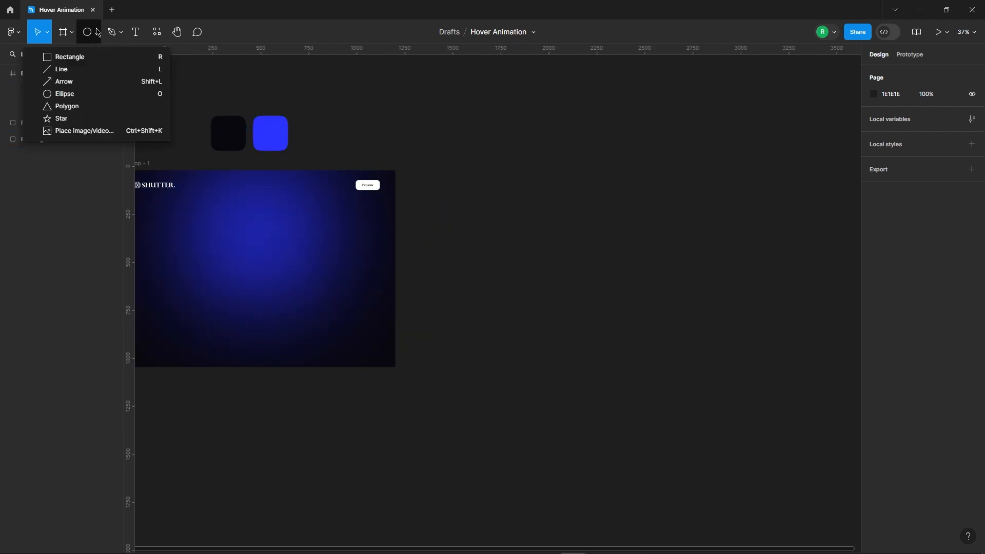
left_click(61, 55)
scroll(399, 208, "up", 2)
left_click_drag(376, 186, 435, 255)
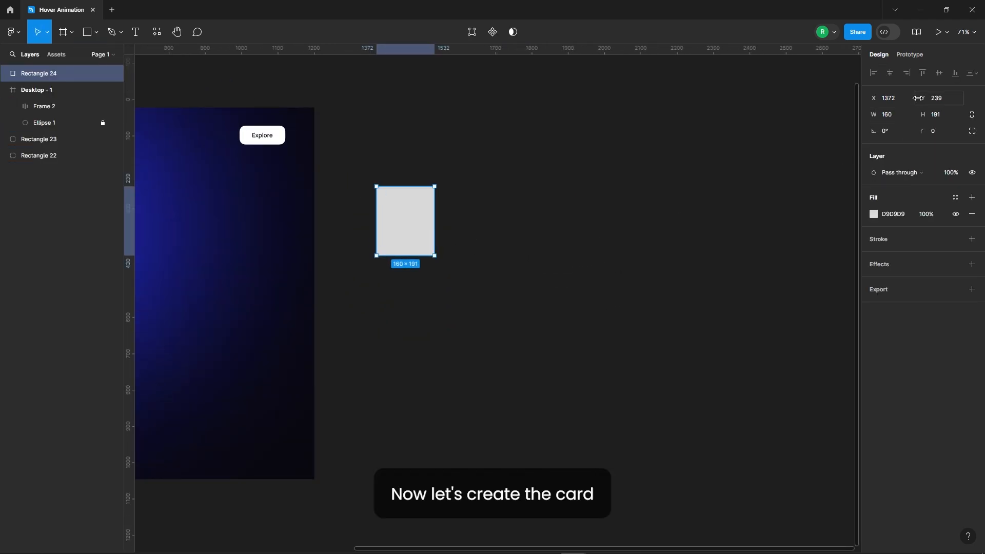
- Set the new rectangle's width to 320 and height to 440
key("Return")
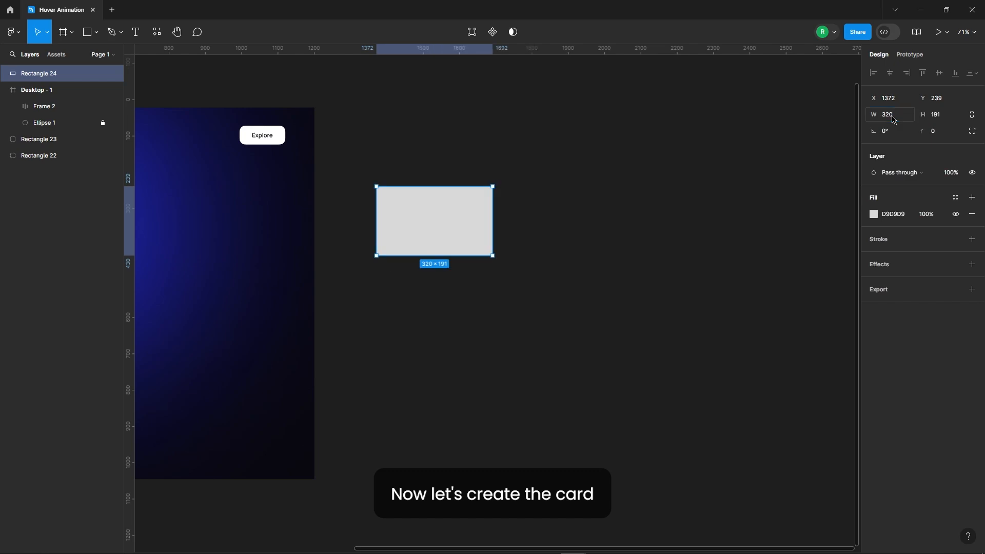
left_click(947, 114)
type("440")
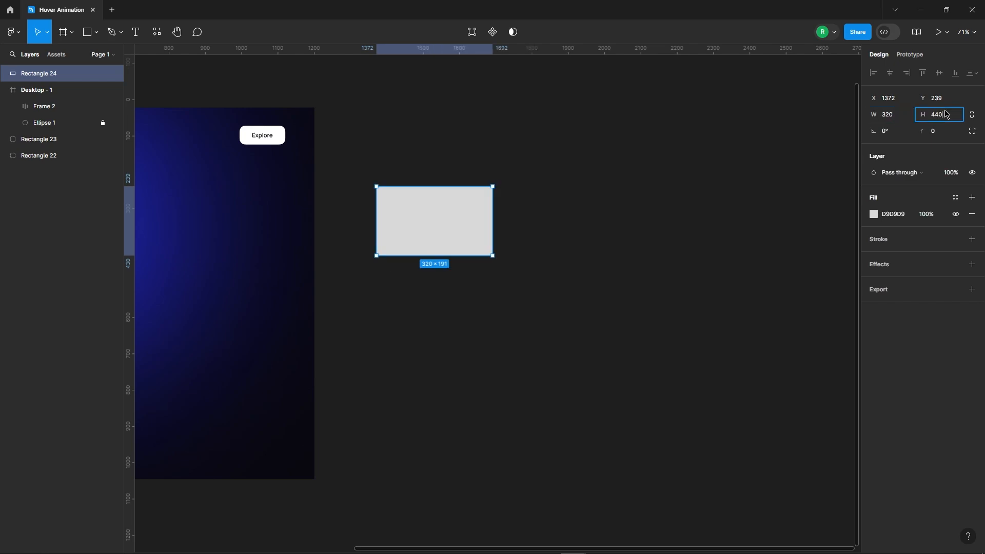
key("Return")
- Duplicate the card rectangle twice, placing the copies in a row to the right of the original
scroll(440, 271, "up", 3)
scroll(388, 257, "down", 3)
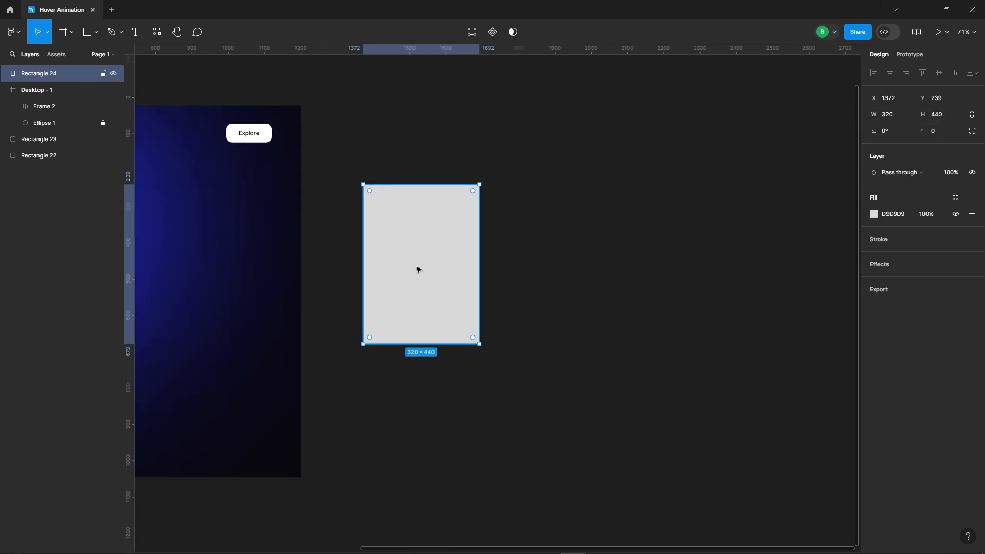
left_click_drag(454, 269, 532, 269)
key("ctrl+d")
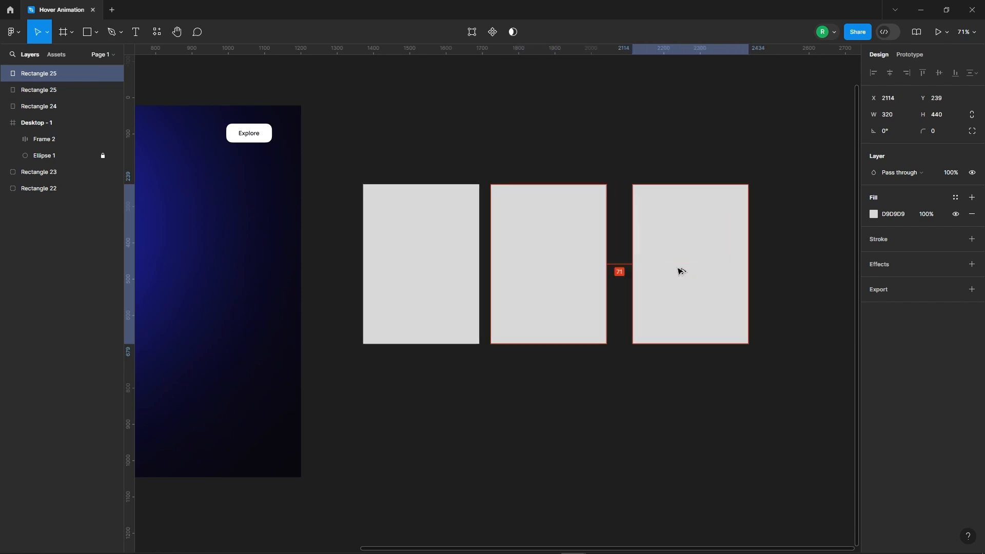
- Change the middle rectangle's fill color to black 000000
left_click(567, 280)
left_click(874, 214)
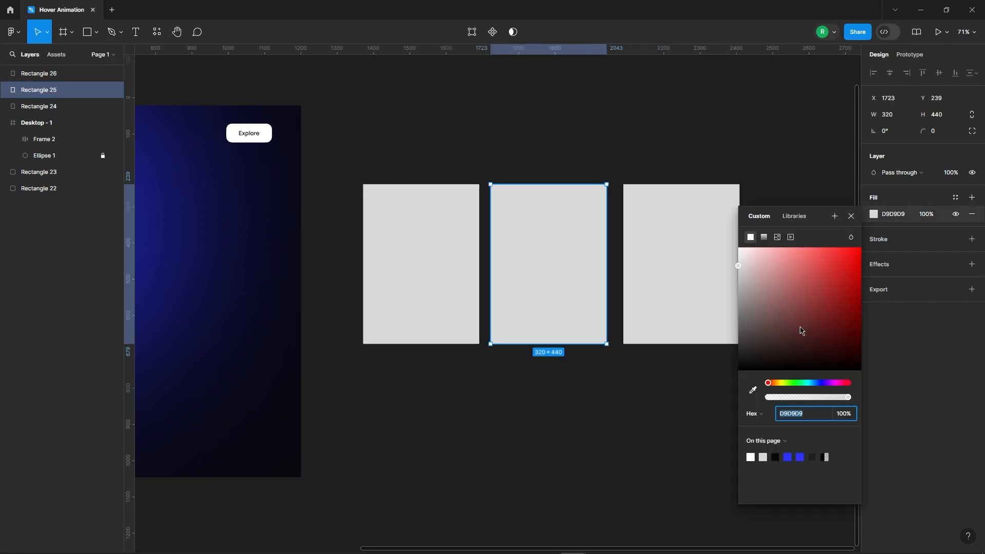
type("000000")
key("Return")
left_click(851, 216)
- Change the rightmost rectangle's fill color to black 000000
key("shift+Tab")
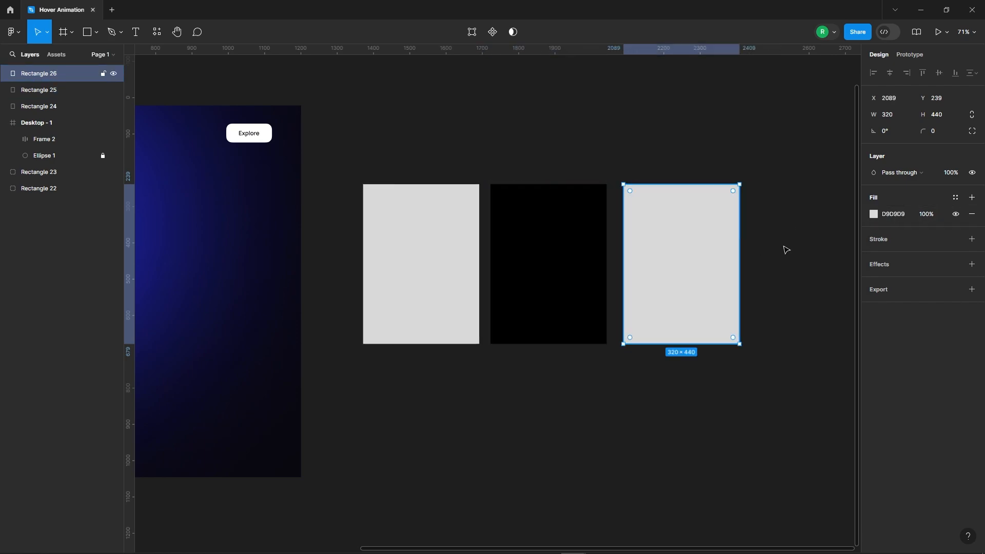
left_click(874, 215)
type("000000")
key("Return")
left_click(854, 220)
left_click(773, 156)
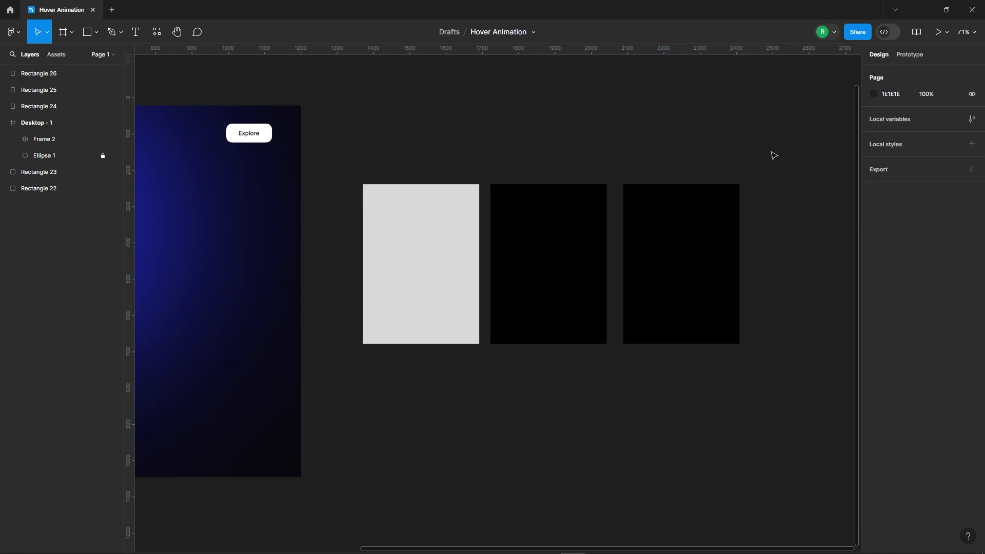
- Give the light gray rectangle a video fill using the file coverr-cybernetic-dreamscape-closeup-1080p.mp4
left_click(422, 229)
left_click(875, 216)
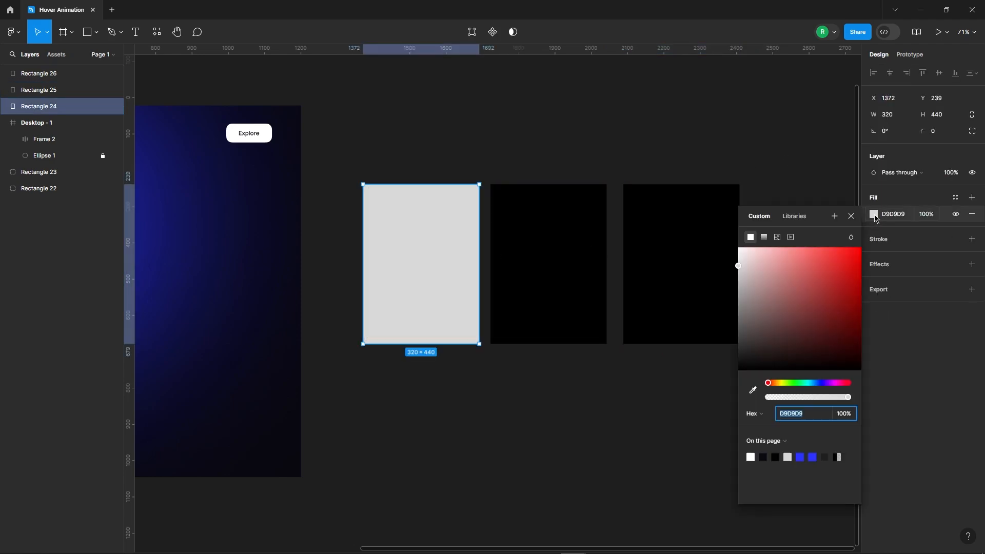
left_click(790, 238)
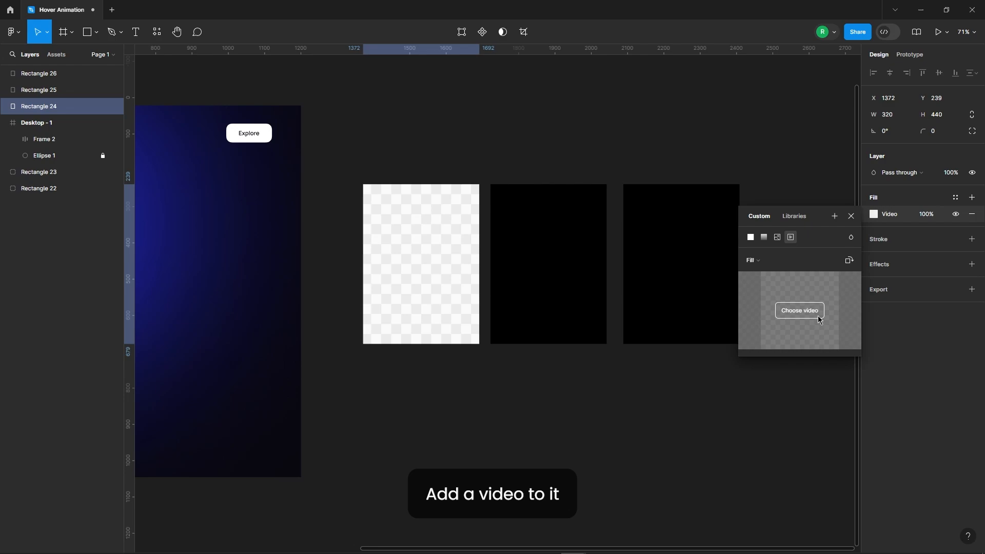
left_click(814, 312)
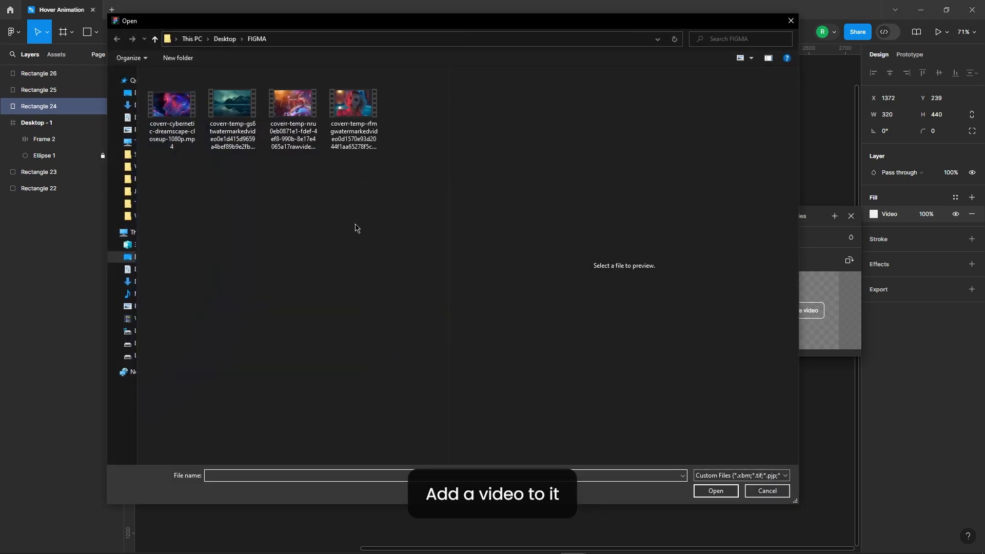
left_click(188, 115)
left_click(715, 490)
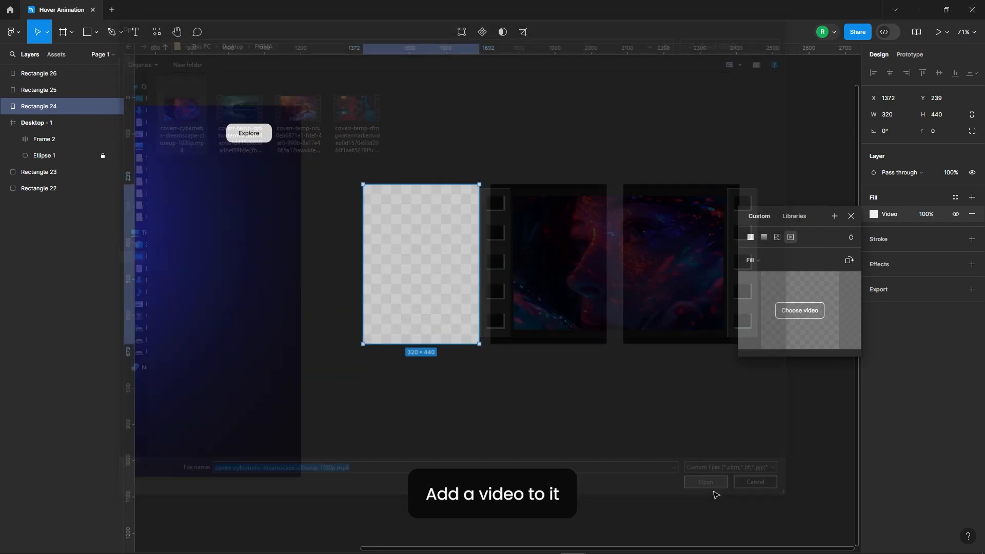
key("Escape")
- Move the middle black rectangle exactly over the video card and set its layer opacity to 20%
left_click(547, 288)
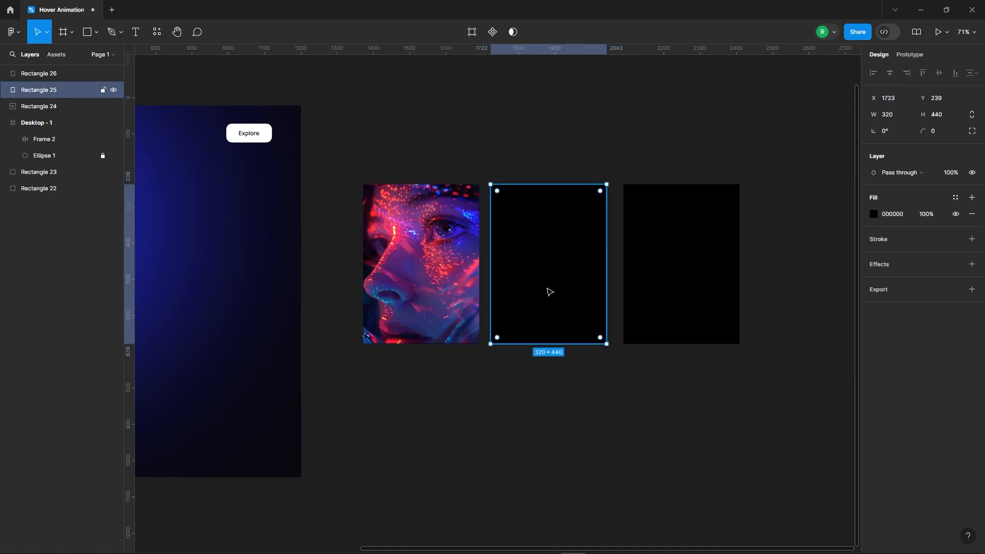
left_click_drag(549, 264, 418, 264)
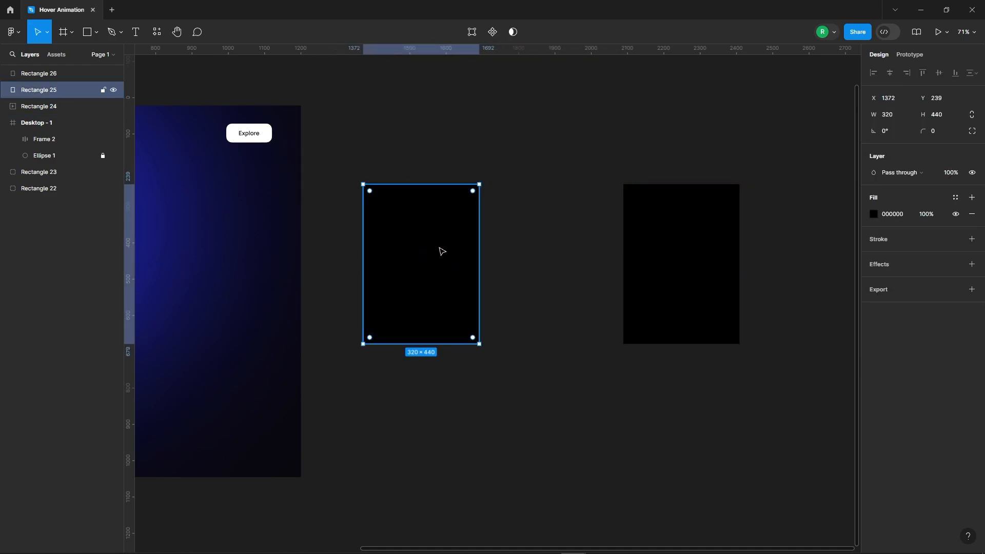
left_click(960, 179)
type("20")
key("Return")
scroll(351, 226, "up", 3)
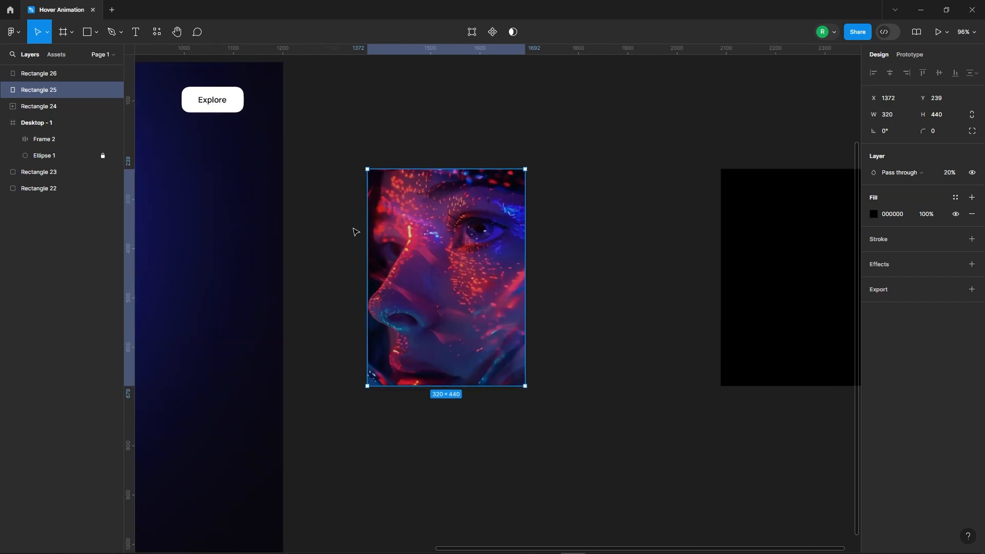
- Move the remaining black rectangle exactly over the video card
left_click(113, 90)
left_click(114, 90)
left_click_drag(770, 255, 422, 249)
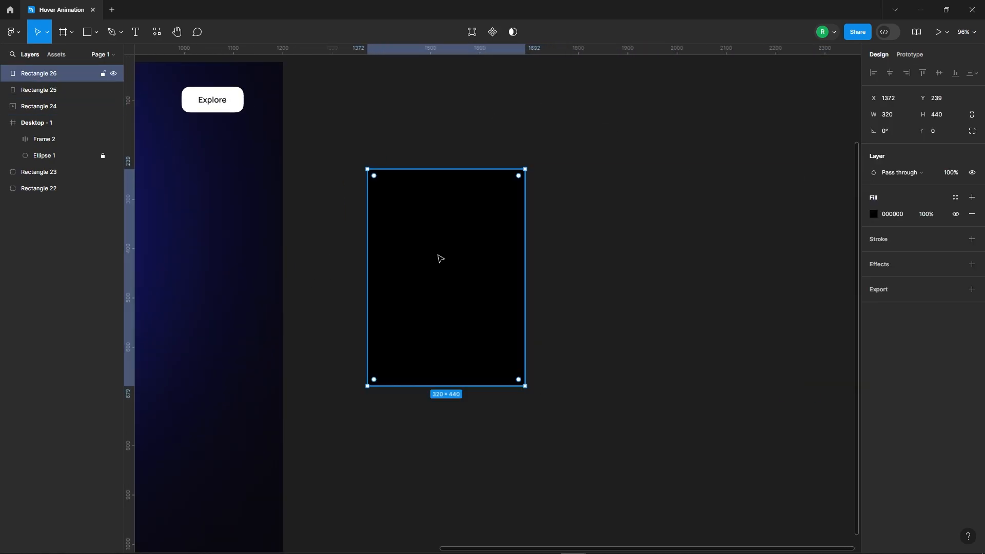
- Change the top black rectangle's fill to a linear gradient and set its 100% stop to black 000000
left_click(871, 214)
left_click(764, 239)
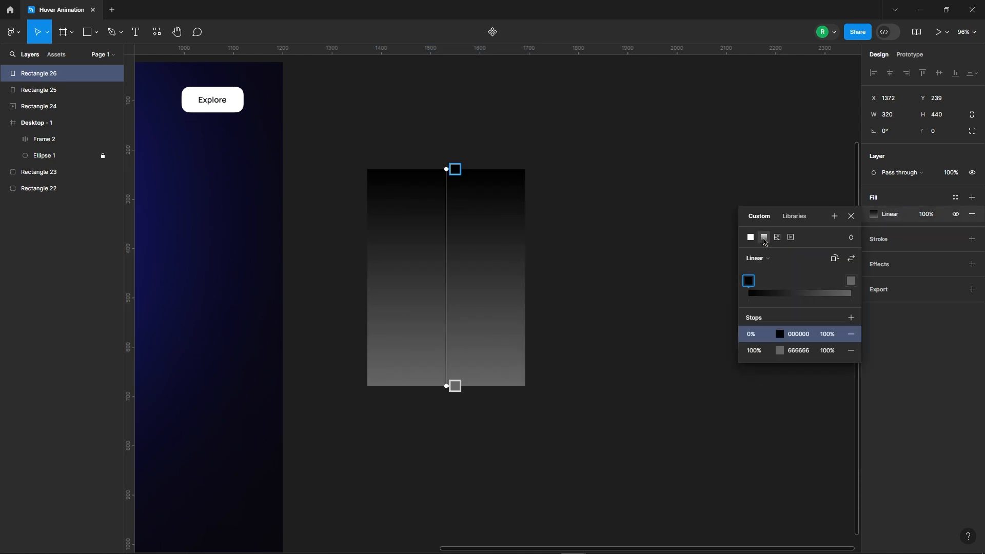
left_click(779, 353)
left_click_drag(710, 372, 541, 444)
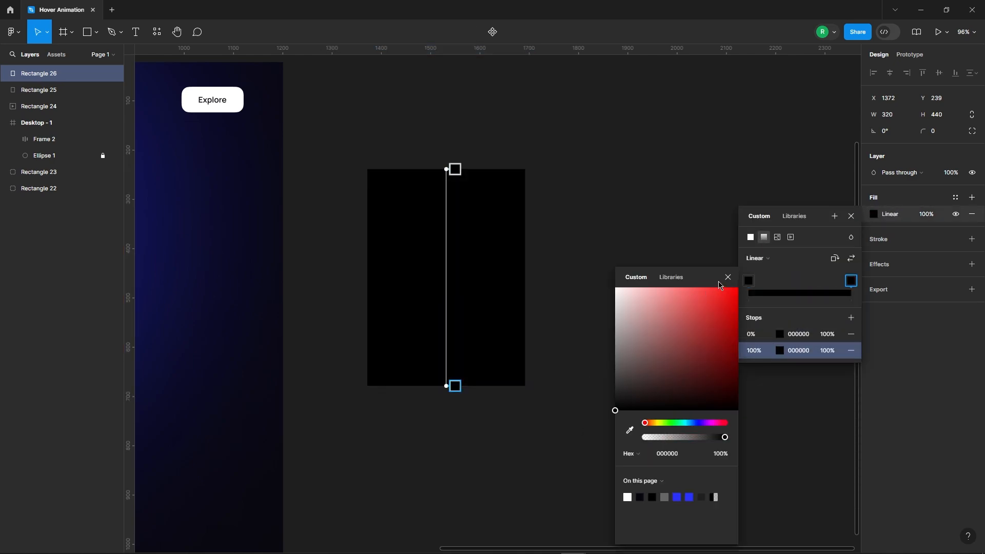
left_click(728, 277)
- Set the gradient's 0% stop to 0% opacity and move its start point down to the lower quarter of the card
left_click(833, 338)
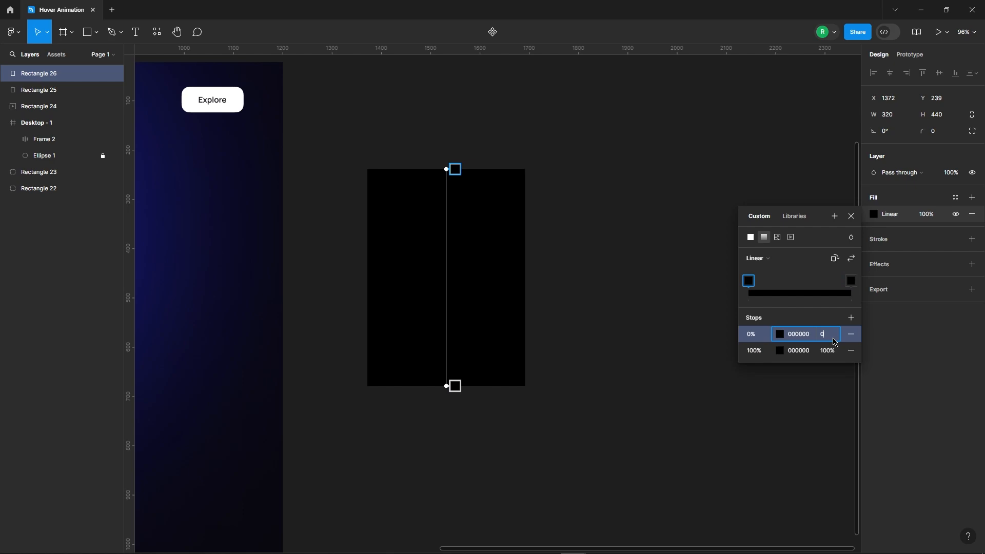
type("0")
key("Return")
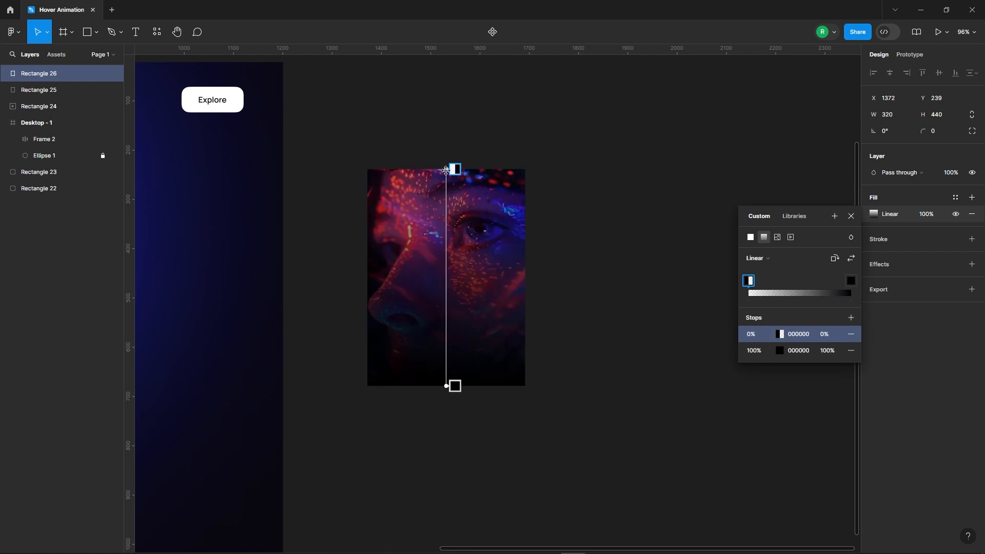
left_click_drag(445, 171, 439, 334)
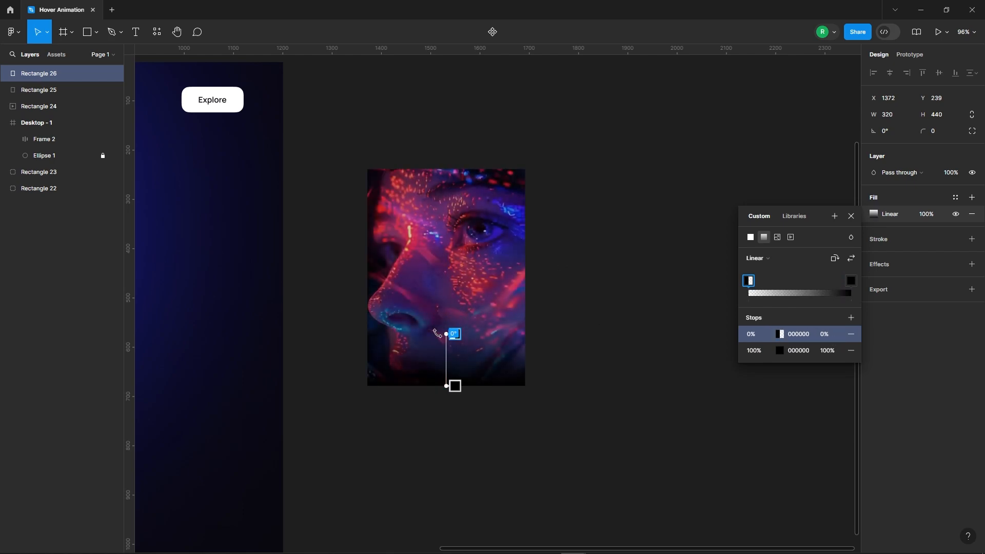
left_click(852, 215)
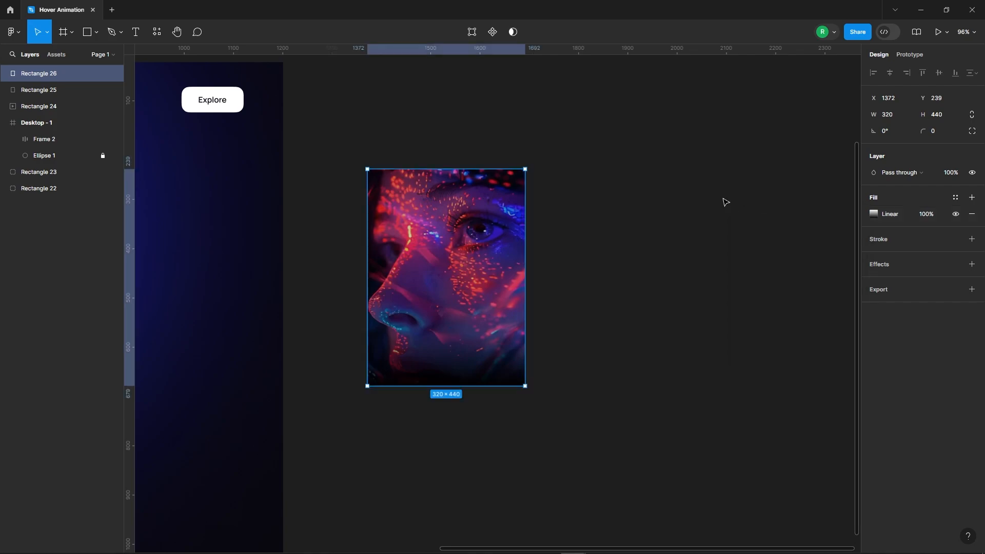
left_click(726, 202)
- Add the text Nature over the lower part of the video card
scroll(668, 225, "down", 3)
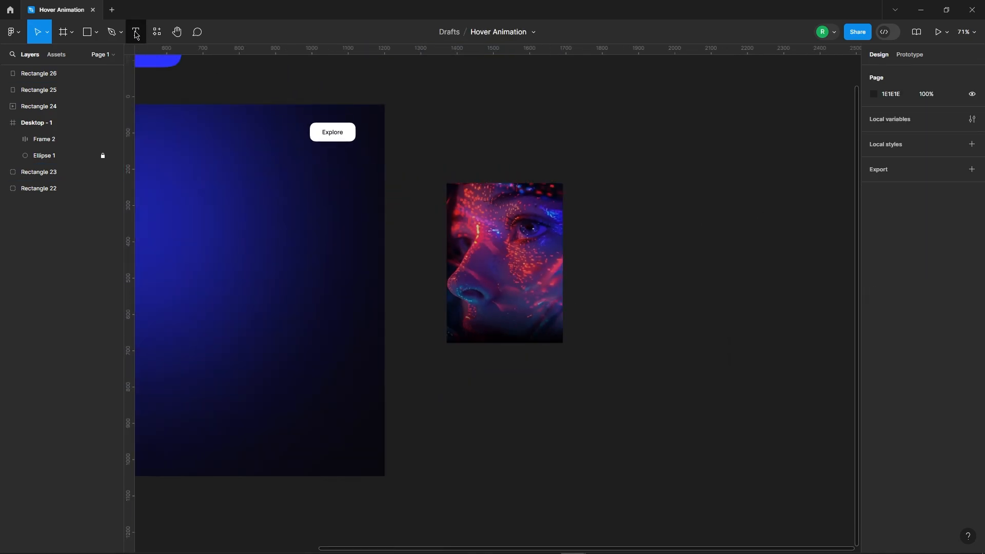
left_click(136, 33)
scroll(499, 345, "up", 3)
left_click(491, 313)
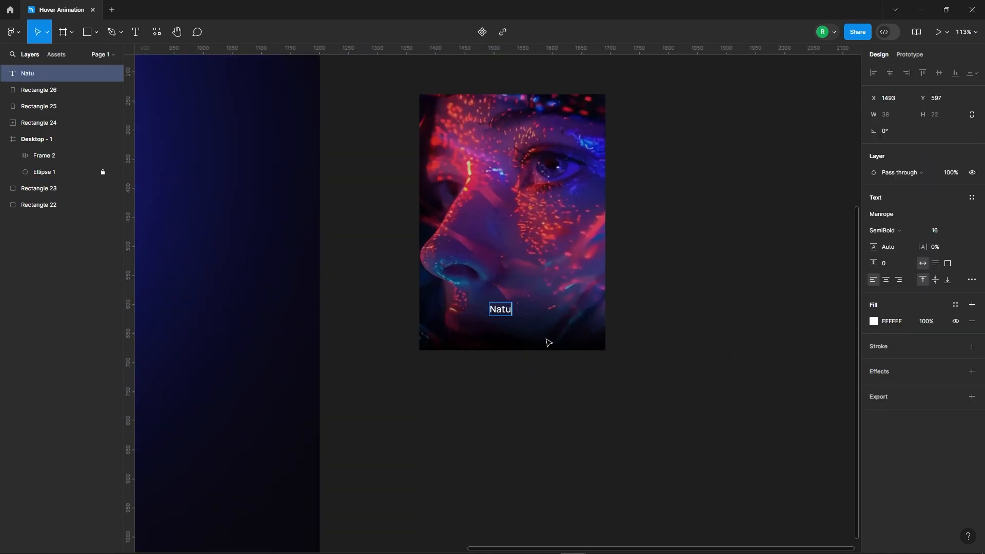
key("Escape")
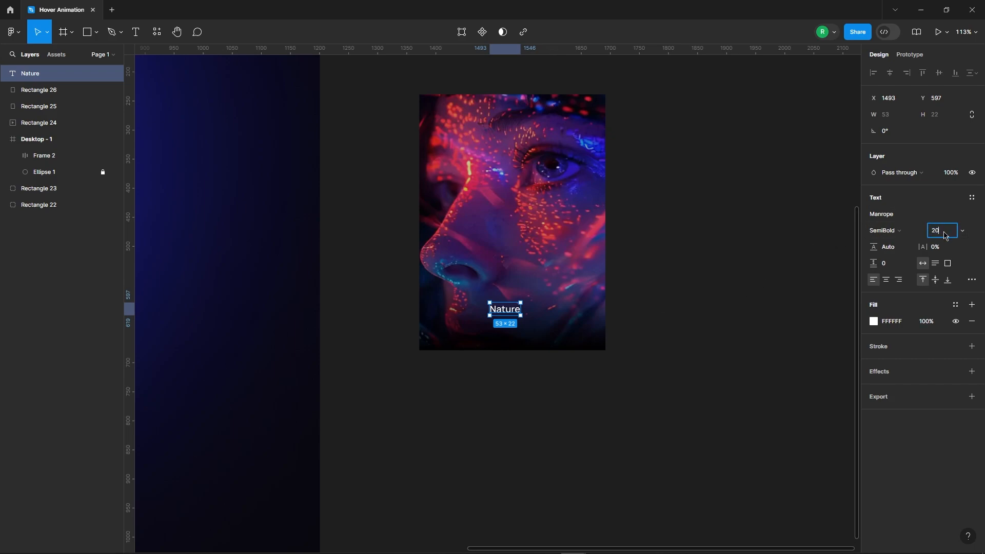
- Set the Nature text's size to 20 and its font to Perpetua Titling MT
key("Return")
left_click(905, 221)
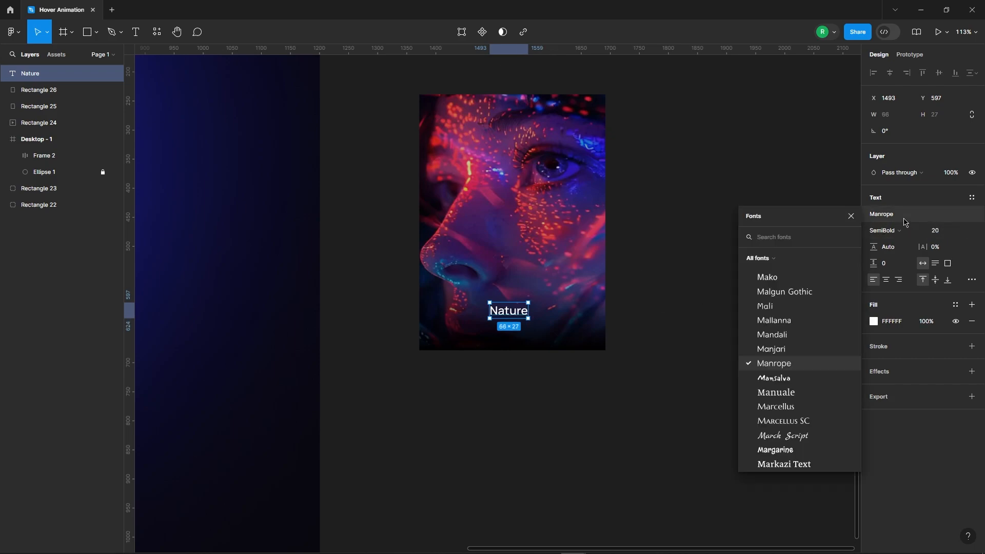
type("perpetu")
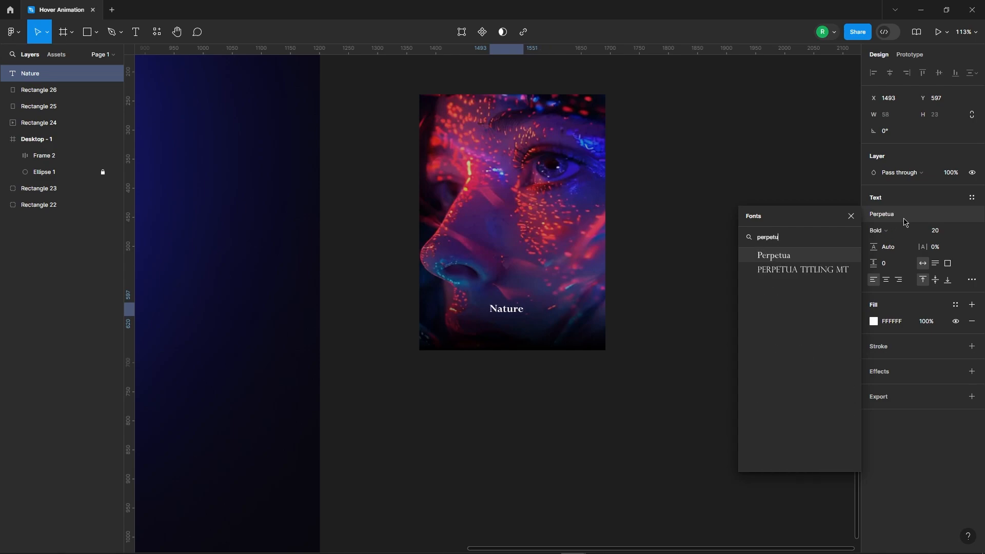
left_click(803, 270)
left_click(693, 264)
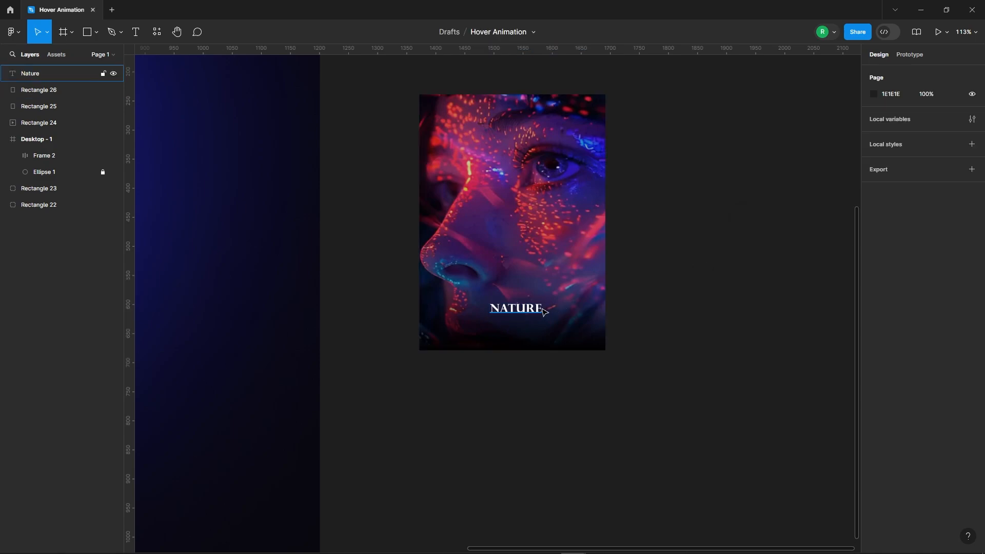
- Center the Nature text horizontally on the card's gradient rectangle
left_click(540, 311)
left_click(557, 287, "shift")
left_click(890, 73)
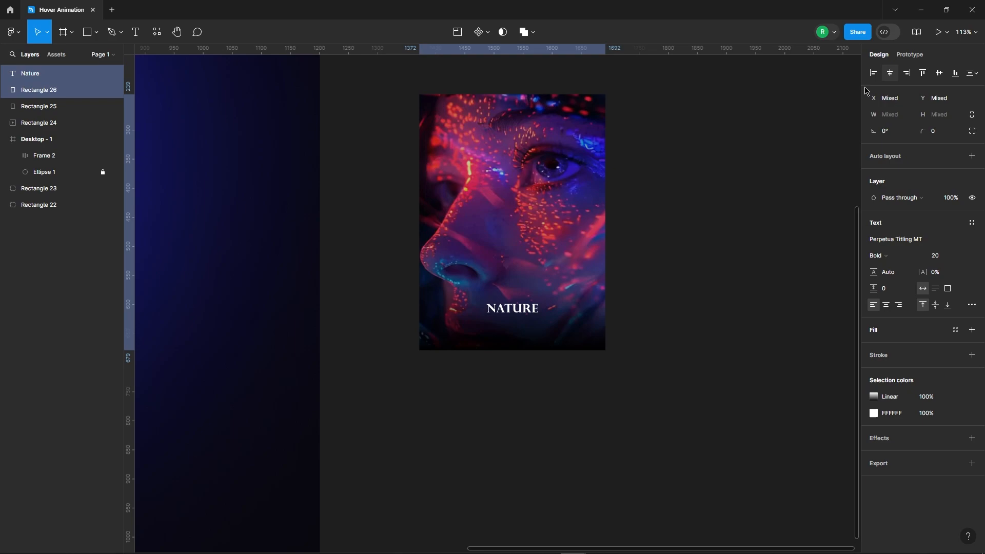
left_click(683, 205)
- Move the Nature text down to Y 639, near the card's lower edge, and set its layer opacity to 80%
left_click(508, 307)
left_click_drag(508, 308, 508, 329)
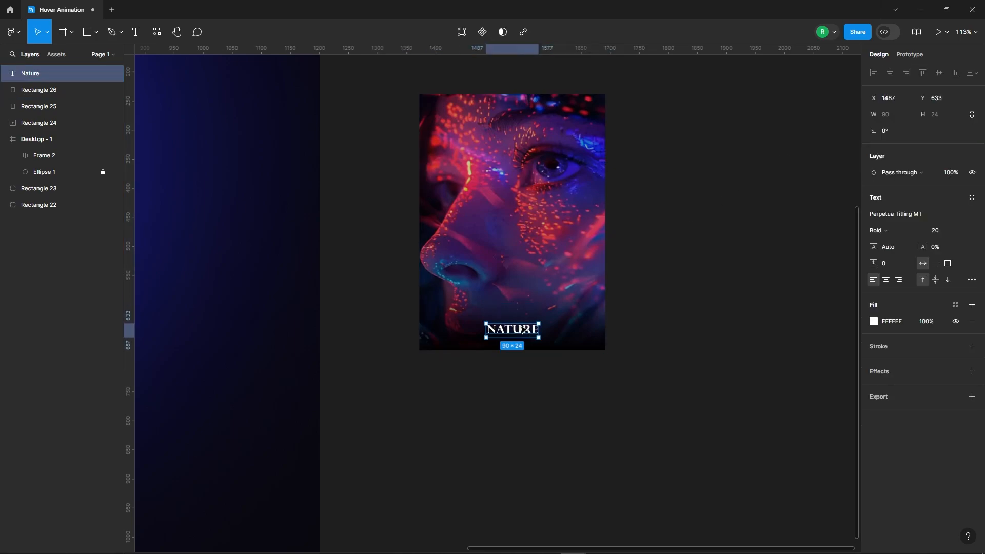
key("Down")
key("Down")
key("Down")
key("Down")
key("Down")
key("Down")
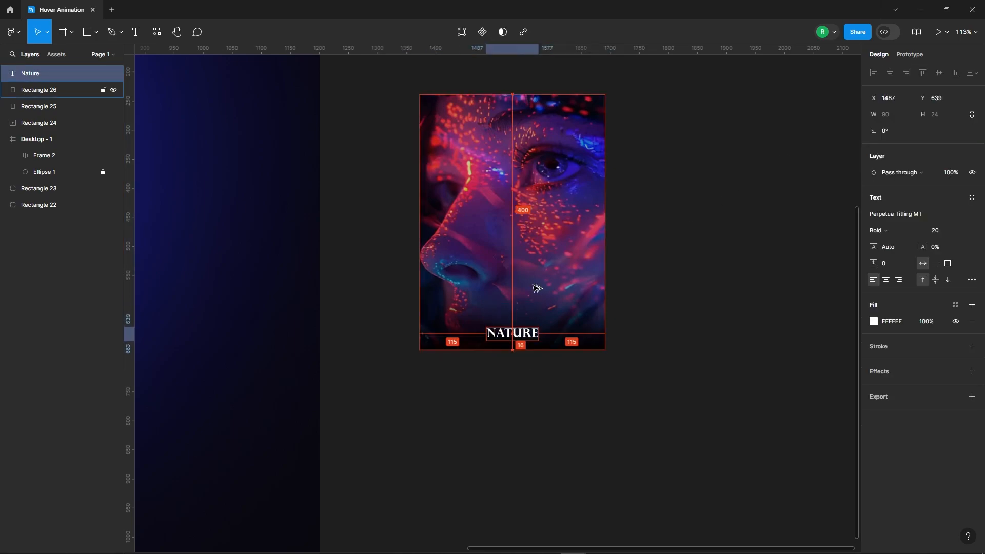
left_click(688, 217)
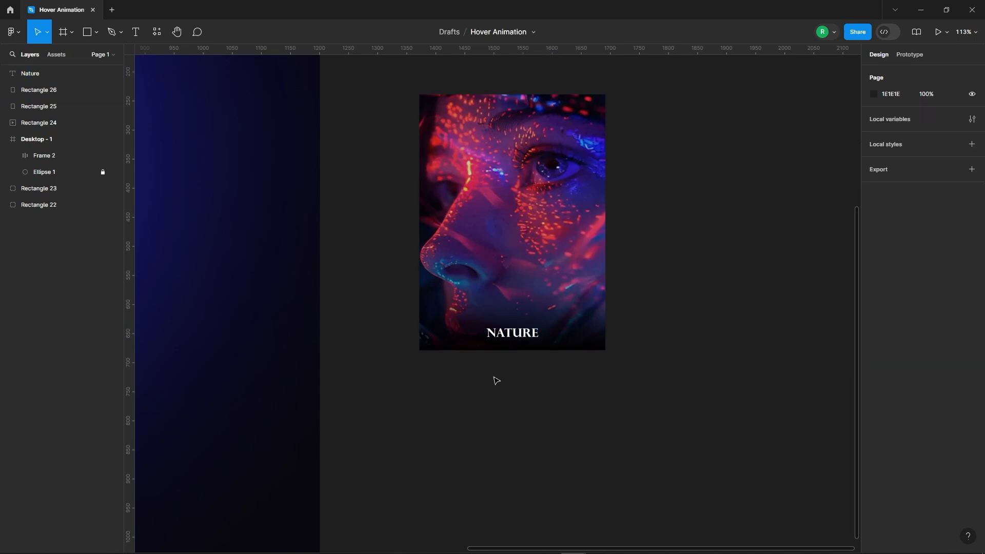
left_click(524, 343)
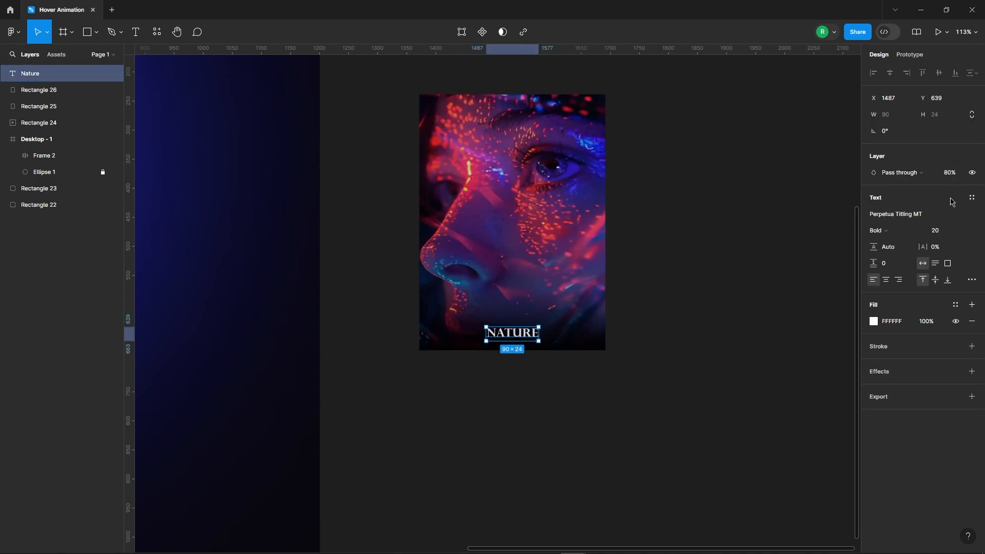
left_click(685, 346)
- Wrap the Nature text and the card's three rectangles together in a frame
scroll(685, 347, "up", 2)
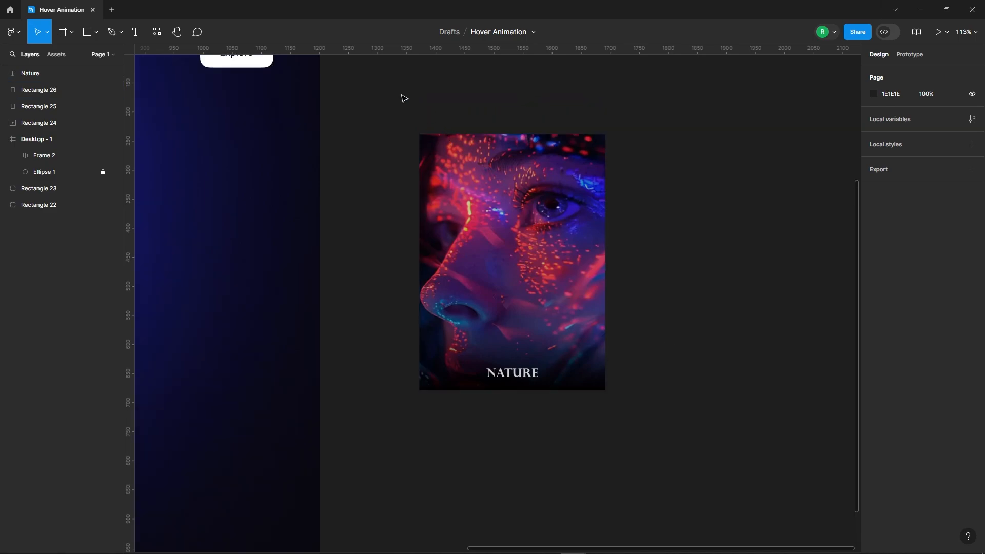
left_click_drag(403, 99, 686, 457)
right_click(510, 196)
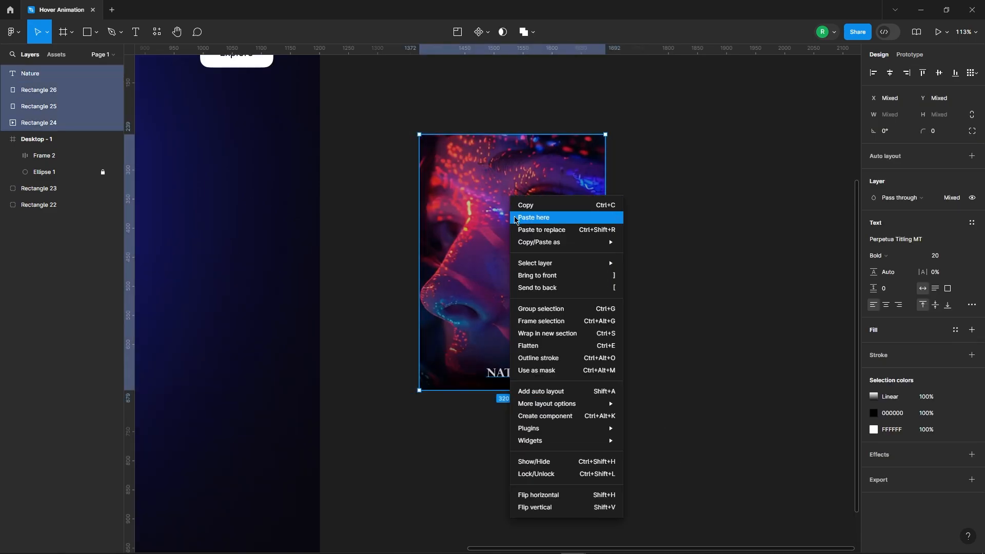
left_click(542, 321)
left_click(636, 254)
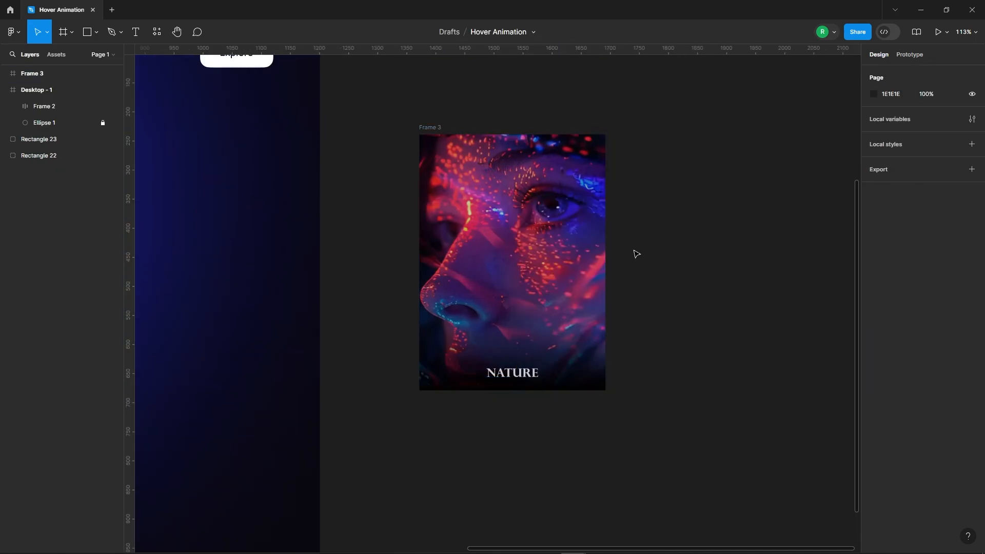
- Duplicate the framed card to its right, leaving a gap of about 112 px
scroll(396, 251, "down", 3)
left_click(423, 172)
left_click_drag(426, 174, 578, 172)
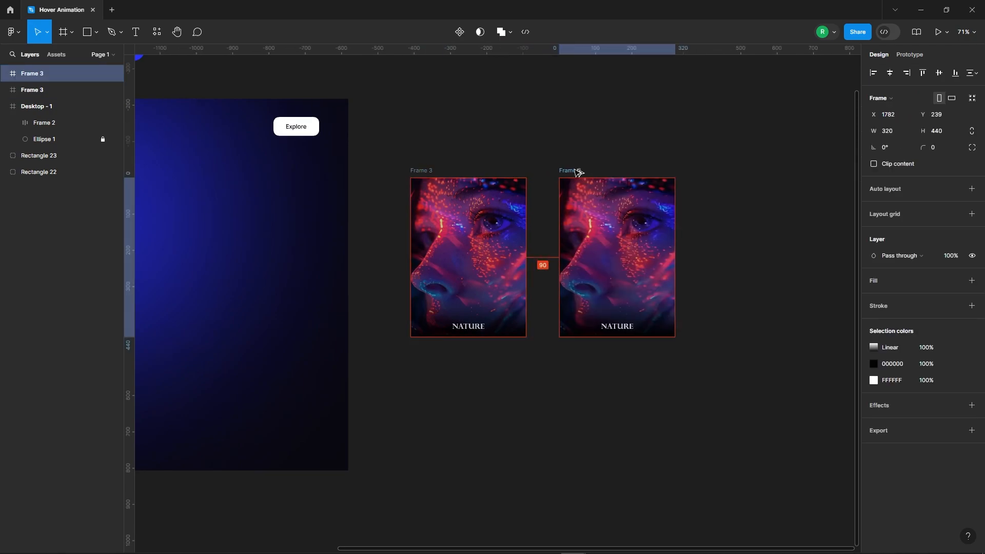
- In the duplicated card, set the solid black overlay's layer opacity to 0% and the Nature text's to 100%
scroll(636, 245, "up", 3)
left_click(635, 245)
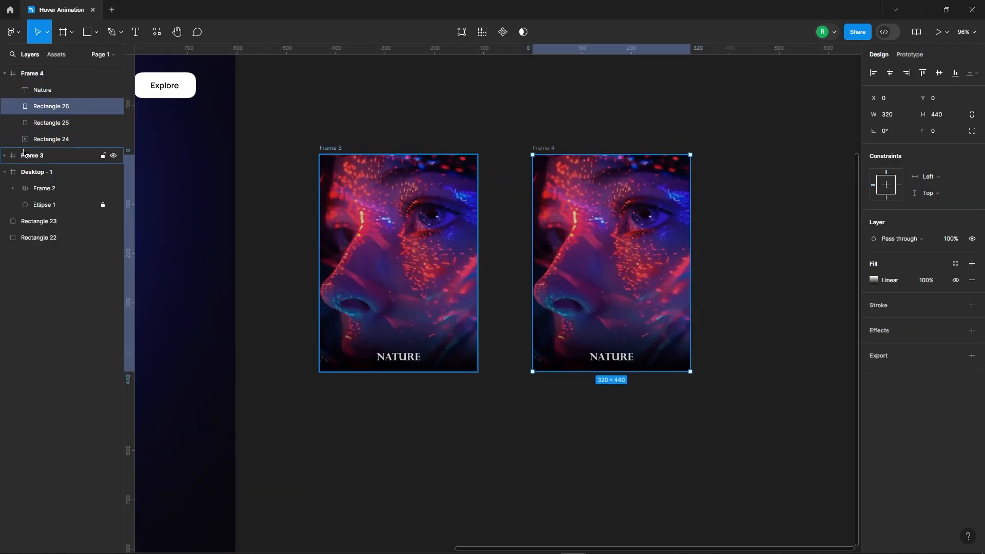
left_click(57, 128)
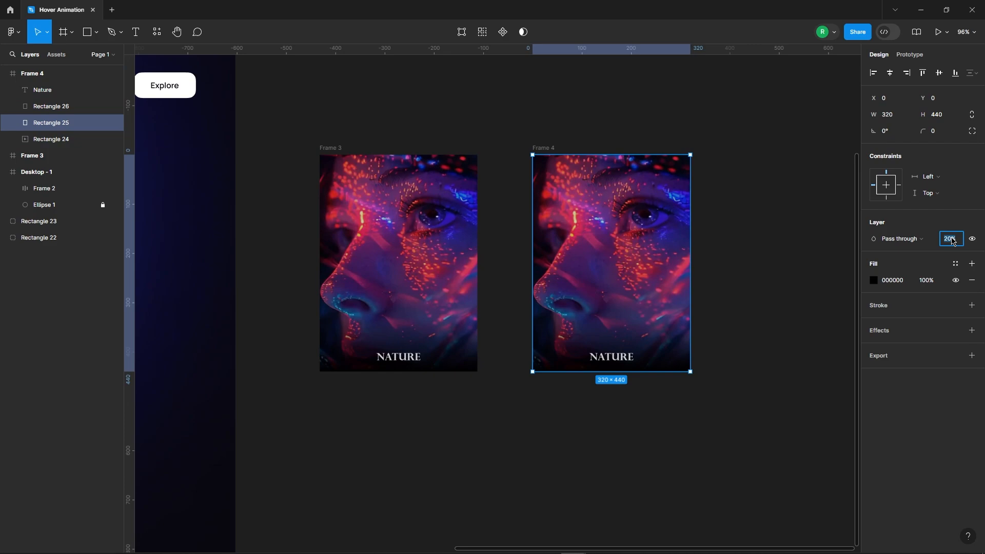
type("0")
key("Return")
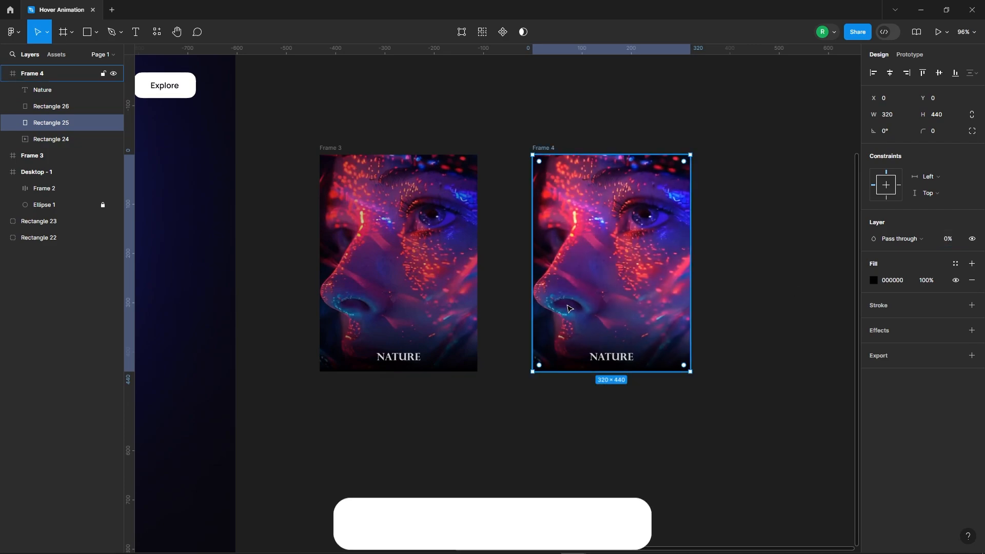
left_click(625, 357)
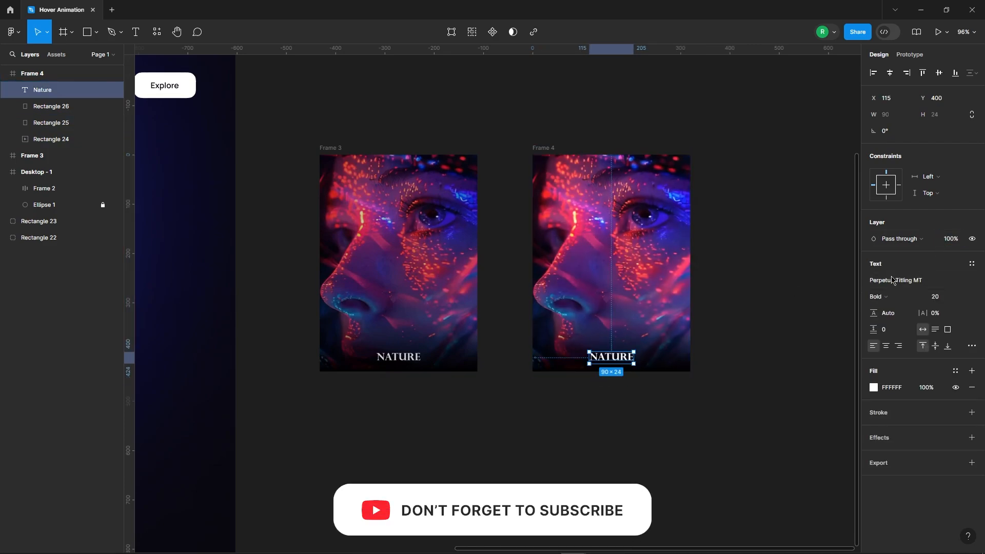
left_click(768, 255)
- Turn both card frames into a component set
scroll(452, 373, "down", 1)
left_click_drag(308, 121, 690, 462)
left_click(473, 32)
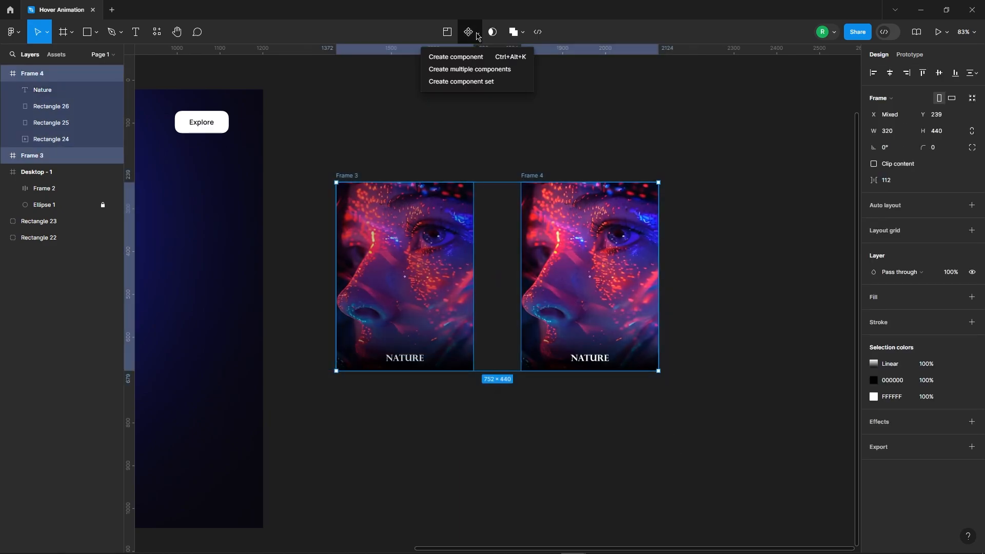
left_click(462, 81)
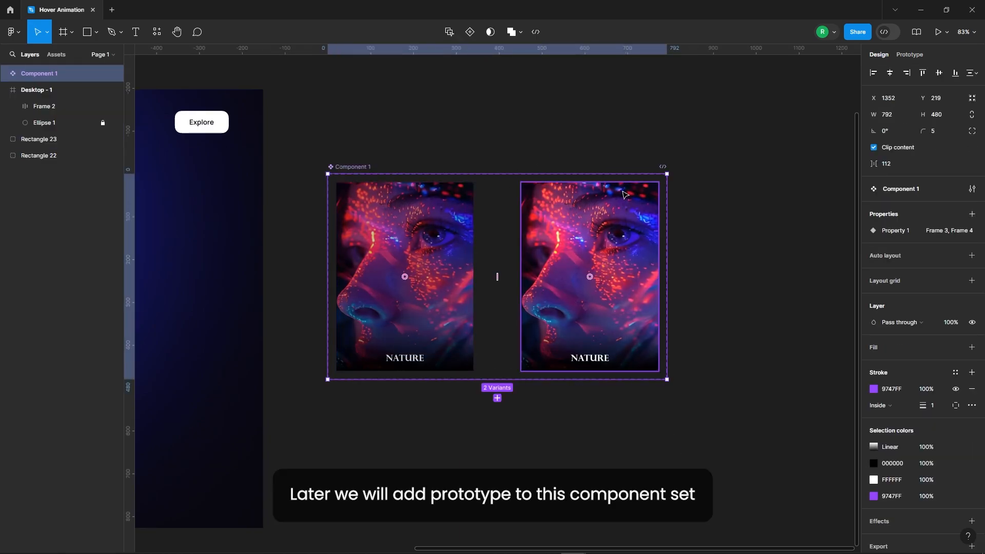
left_click(679, 143)
- Move the component set farther up and to the right of the Desktop - 1 frame
scroll(557, 153, "down", 5)
left_click(563, 159)
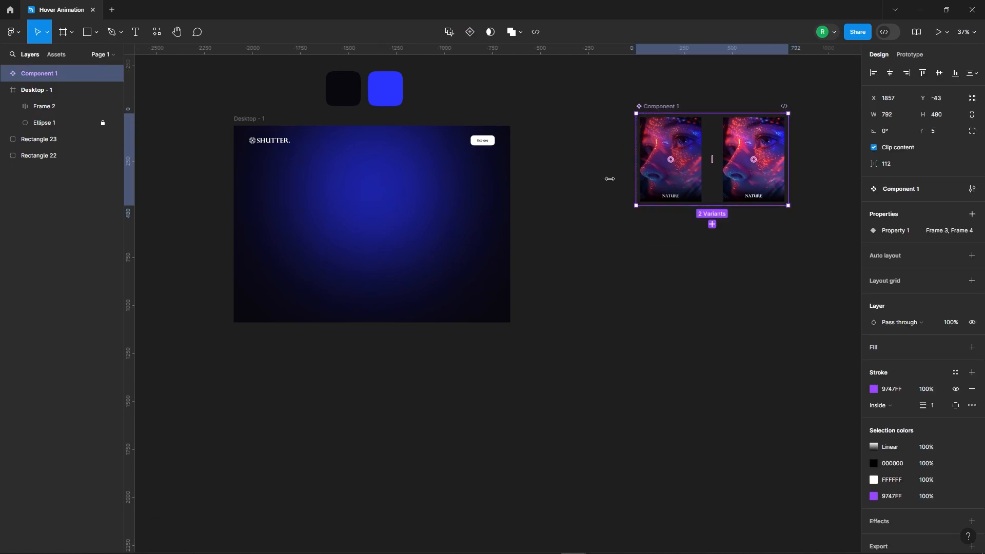
left_click(702, 290)
- Add centered texts "Elevate Your Content with AI-Crafted Stock Footage" and "Innovative, royalty-free videos generated by AI to transform your projects. Experience the future of visual storytelling."
scroll(516, 215, "up", 5)
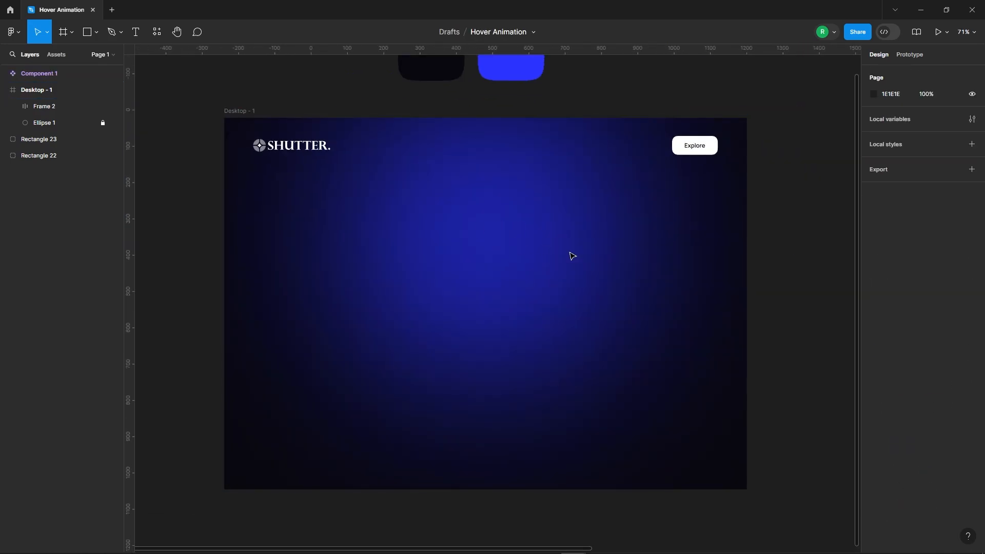
type("Elevate Your Content with AI-Crafted Stock Footage Innovative, royalty-free videos generated by AI to transform your projects. Experience the future of visual storytelling.")
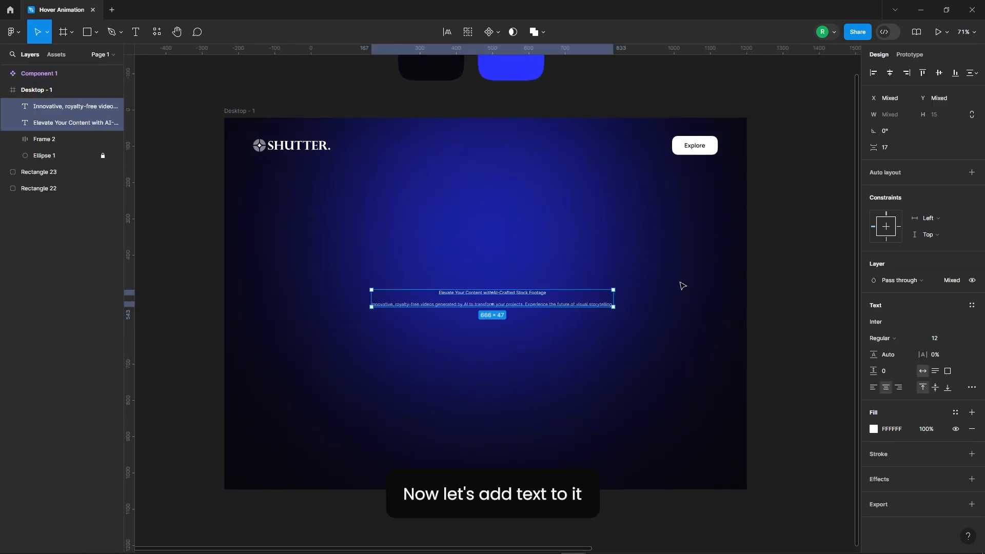
left_click(798, 306)
- Move the "Elevate Your Content" headline up below the header to Y 203 and set its font size to 48
left_click_drag(503, 294, 493, 197)
scroll(492, 198, "up", 5)
left_click(939, 298)
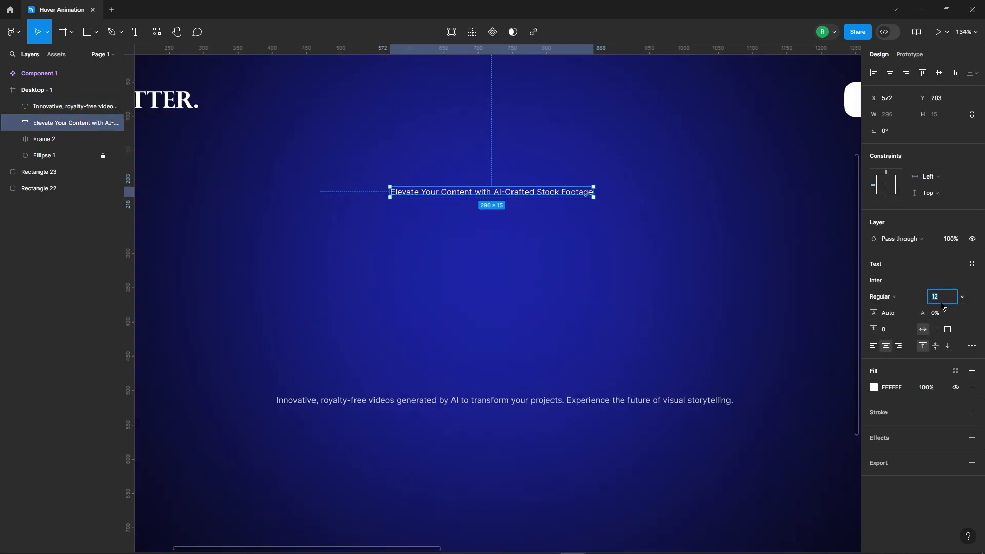
type("48")
key("Return")
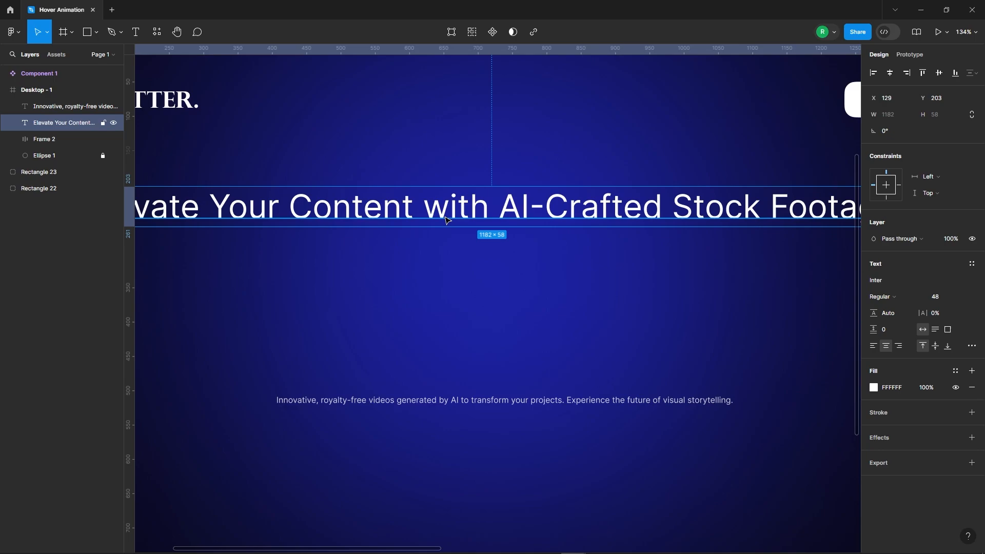
- Set the headline's font to Perpetua Titling MT in Bold
scroll(437, 214, "down", 4)
left_click(887, 286)
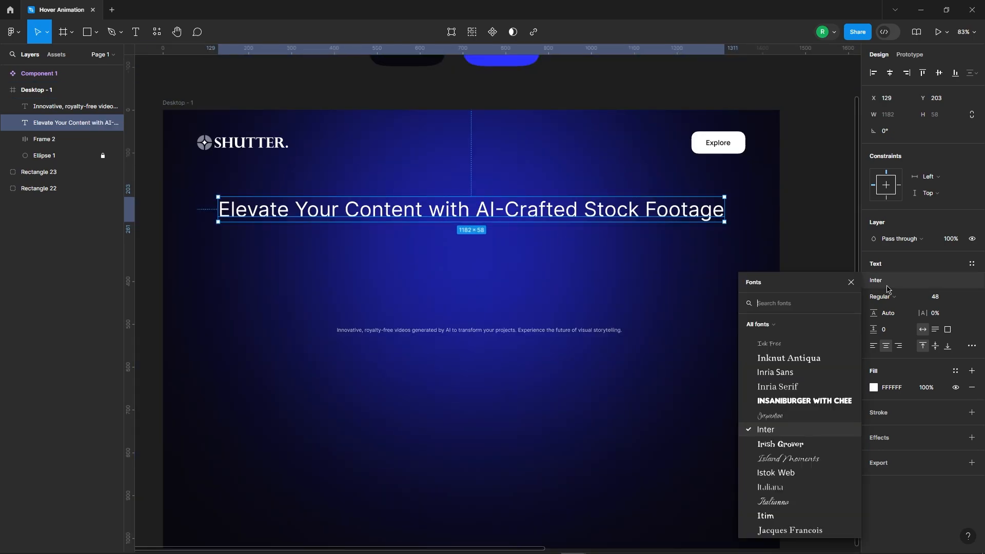
type("perpetu")
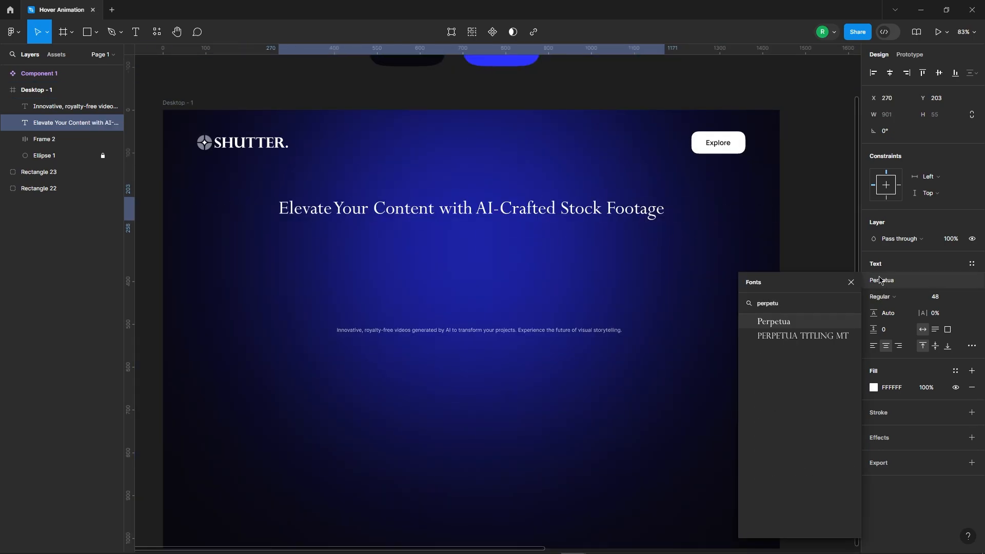
left_click(821, 336)
left_click(881, 297)
left_click(889, 309)
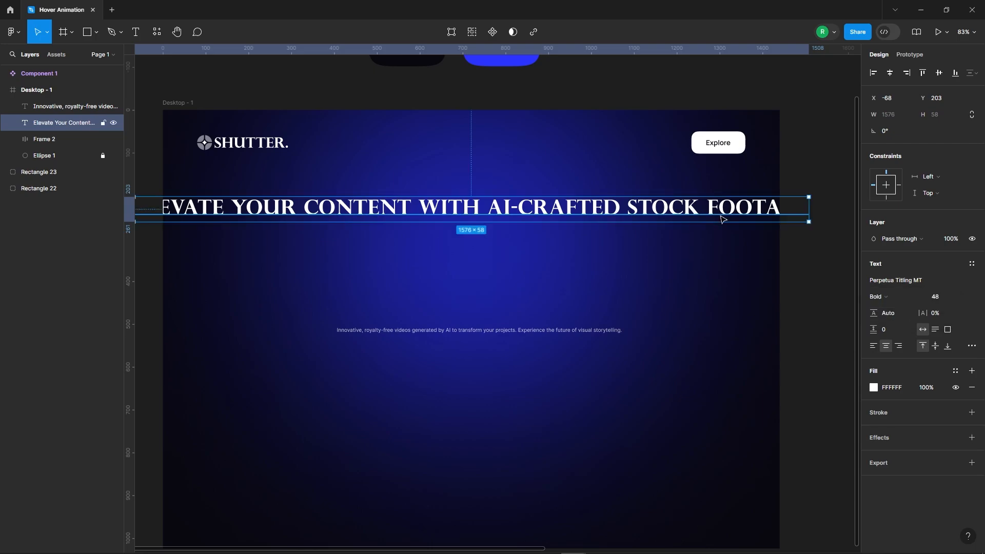
- Narrow the headline's text box to 866 wide so it wraps onto two lines, and centre it horizontally in the frame at Y 225
left_click_drag(809, 208, 615, 230)
scroll(688, 216, "down", 4)
scroll(596, 239, "up", 5)
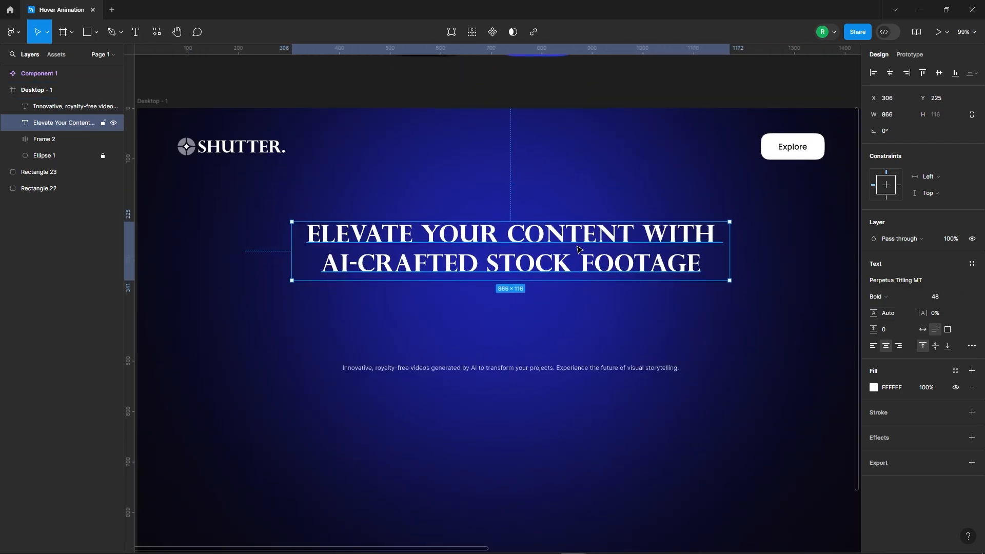
left_click(891, 79)
scroll(528, 164, "down", 2)
left_click(648, 271)
left_click(580, 236)
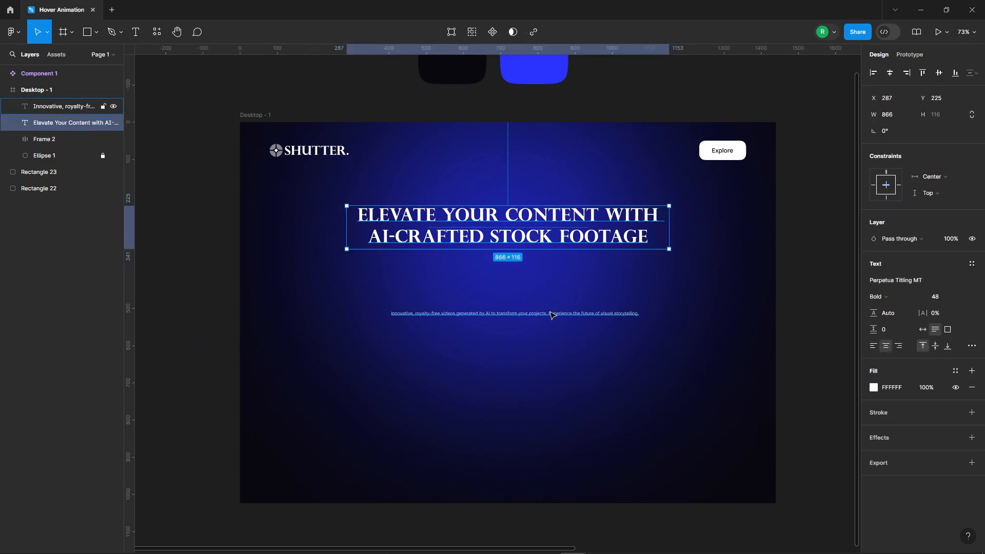
- Move the "Innovative, royalty-free videos" paragraph up to Y 385 below the headline and set its font size to 18
left_click_drag(551, 315, 553, 272)
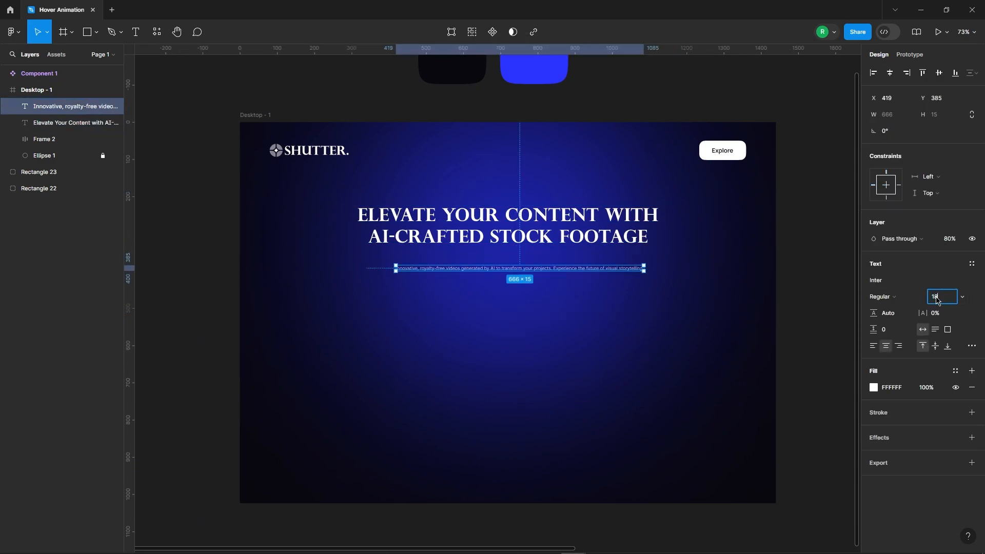
left_click(938, 297)
type("18")
key("Return")
- Narrow the paragraph's text box to 597 wide so it wraps onto two lines, and centre it horizontally in the frame
left_click_drag(711, 273, 570, 277)
scroll(466, 280, "up", 5)
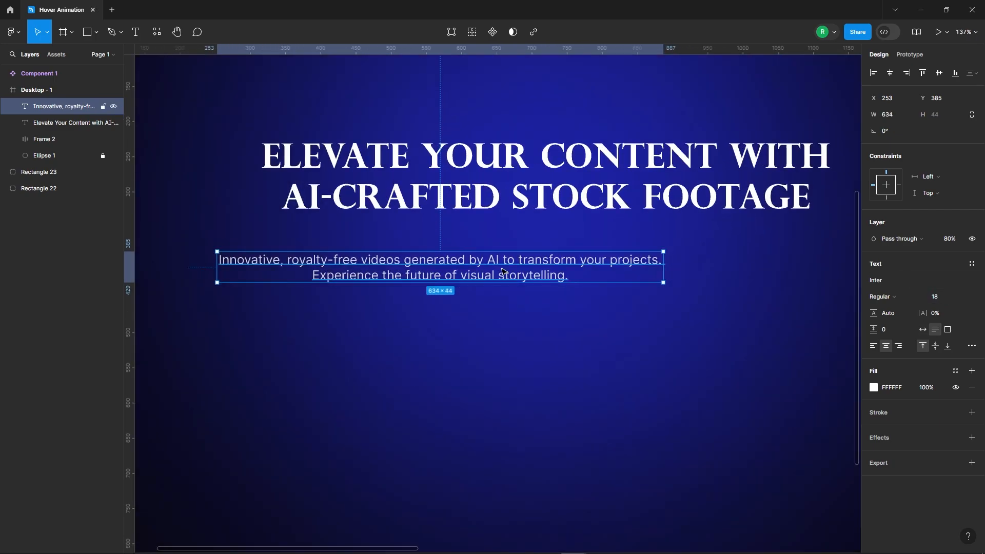
left_click_drag(662, 275, 638, 275)
scroll(641, 282, "down", 3)
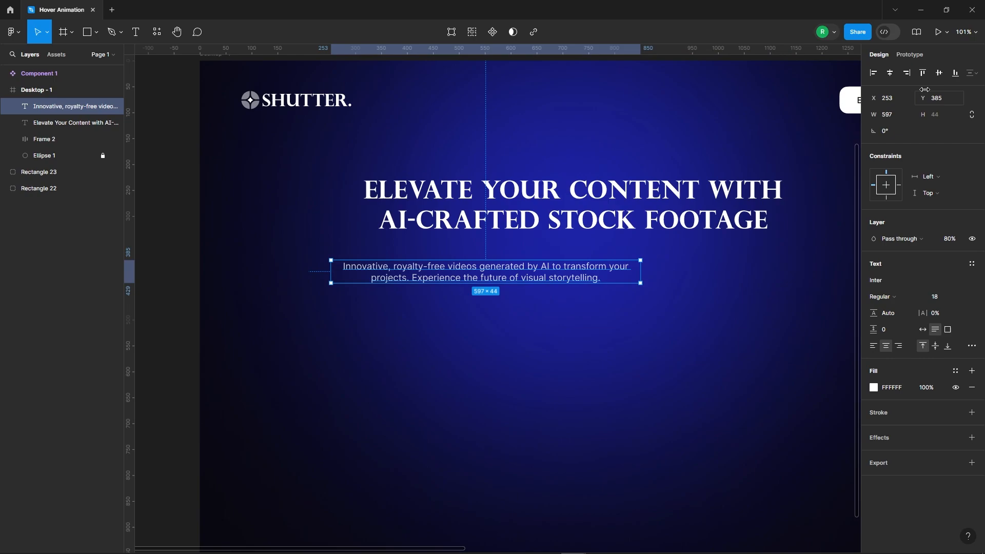
left_click(890, 74)
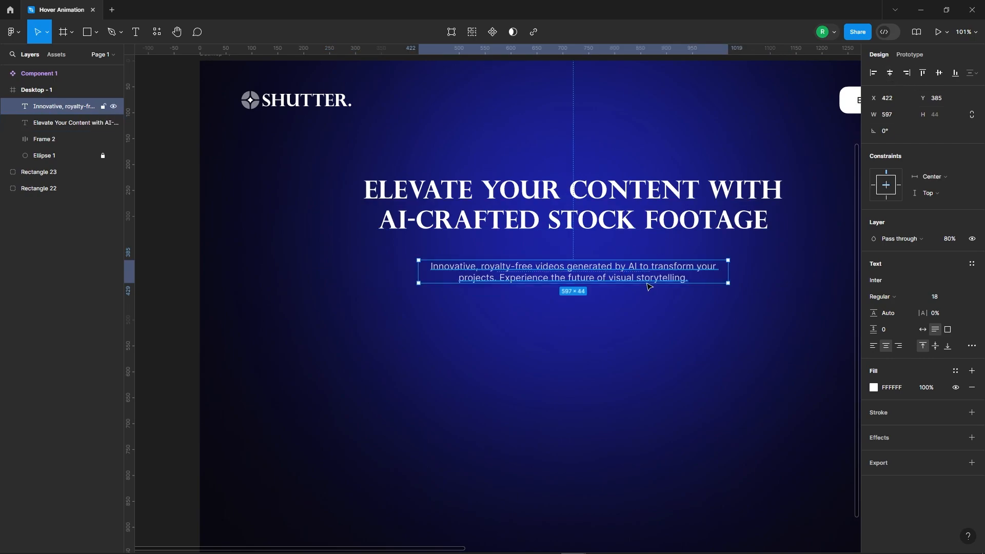
- Set the paragraph's font to Manrope in Medium weight
left_click(880, 282)
type("manrope")
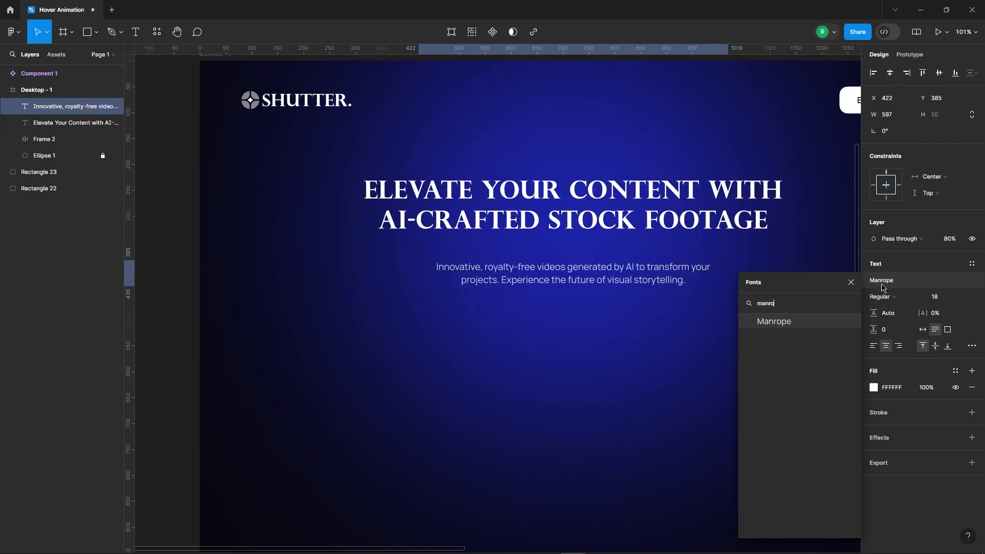
key("Return")
left_click(884, 296)
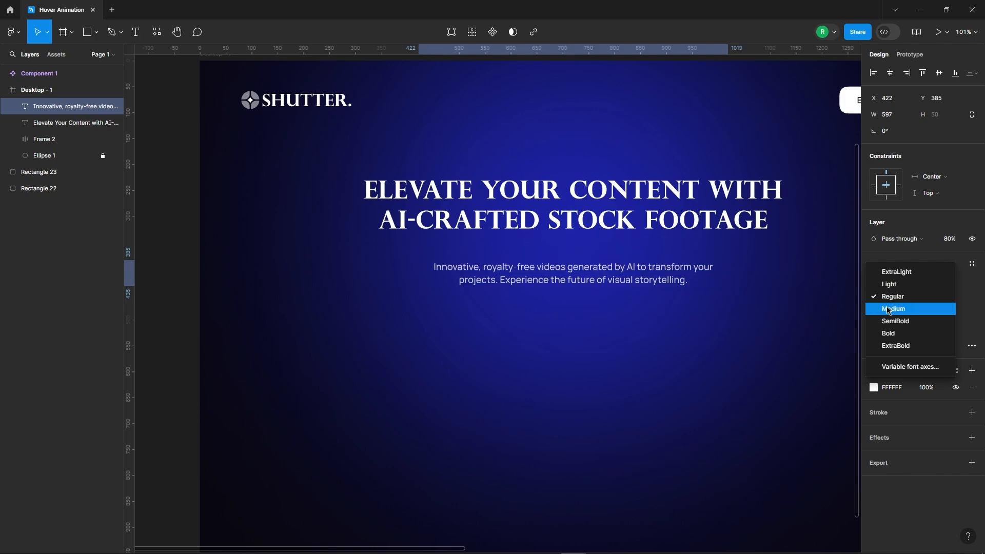
left_click(930, 308)
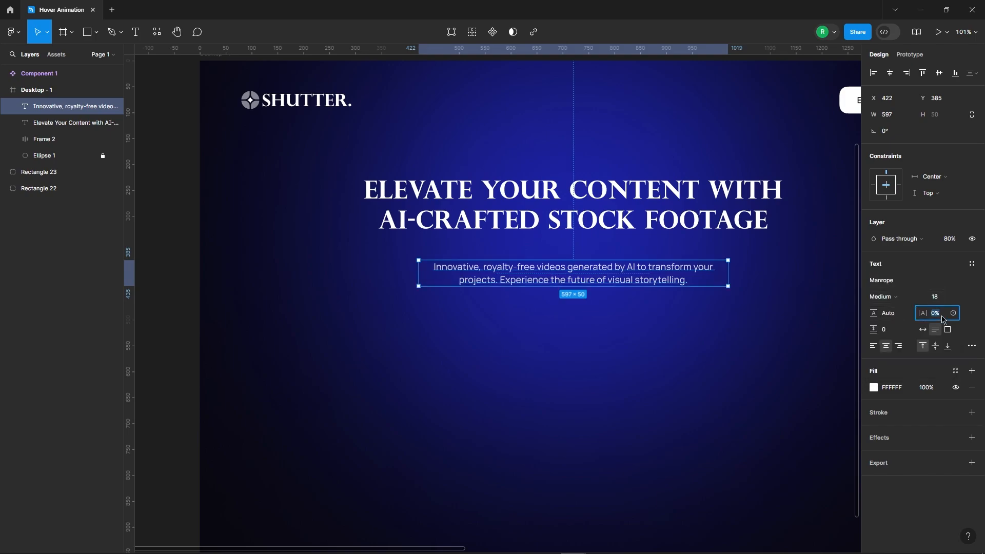
- Set the paragraph's letter spacing to 4% and its line height to 35
key("Up")
key("Up")
key("Up")
key("Up")
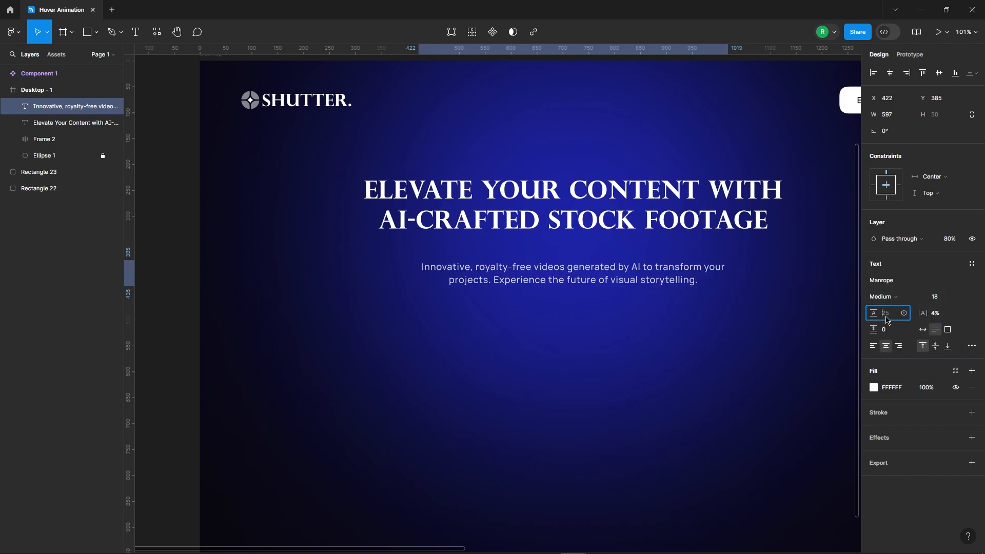
key("shift+Up")
left_click(483, 365)
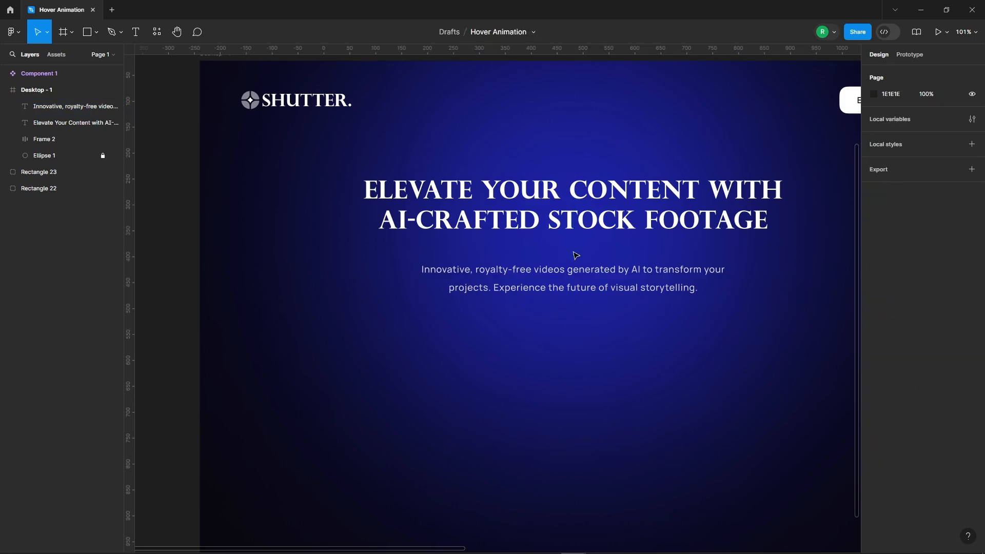
- Move the paragraph closer to the headline, to Y 359
left_click(421, 265)
scroll(419, 265, "down", 3)
left_click(534, 355)
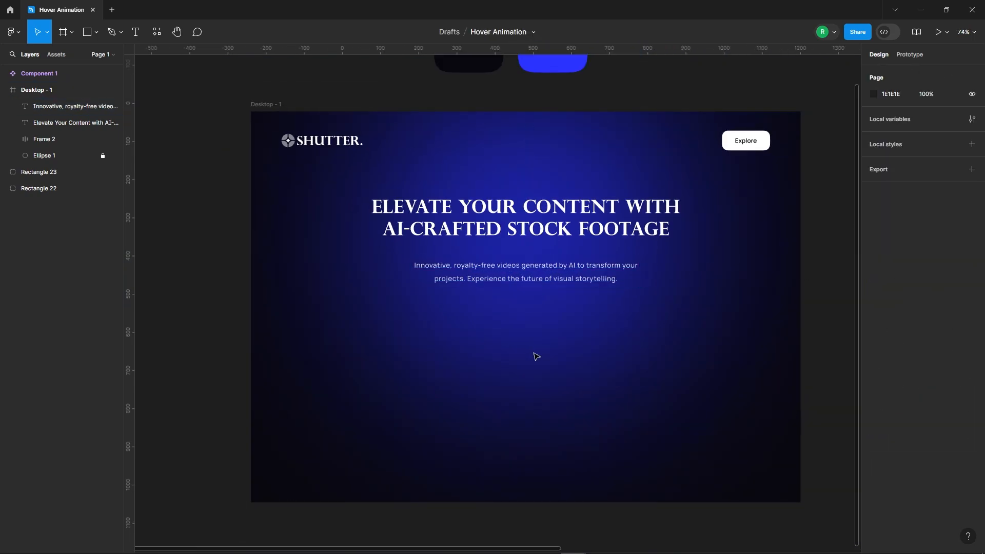
left_click(532, 268)
left_click_drag(550, 278, 553, 268)
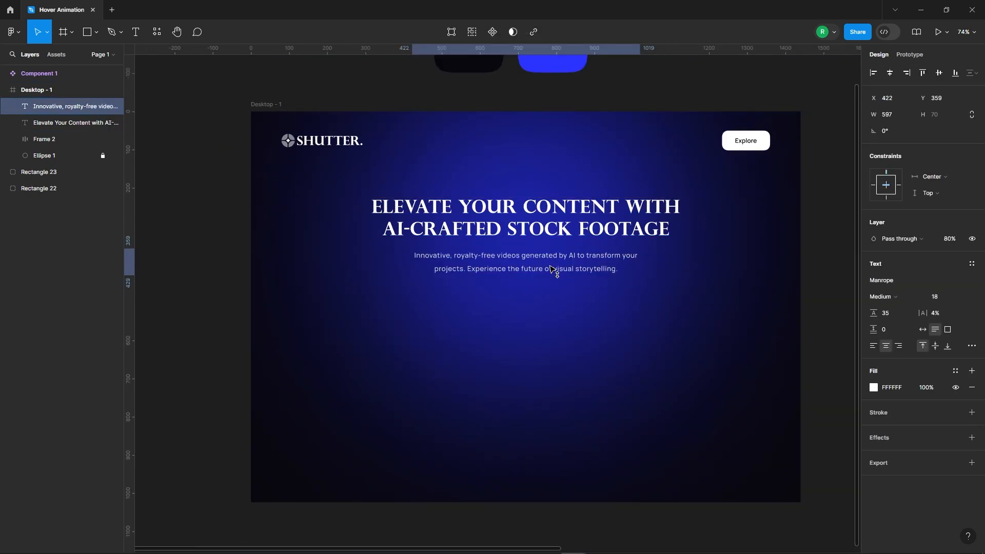
- Wrap the headline and paragraph in a vertical auto layout frame with a gap of 10
left_click(551, 213, "shift")
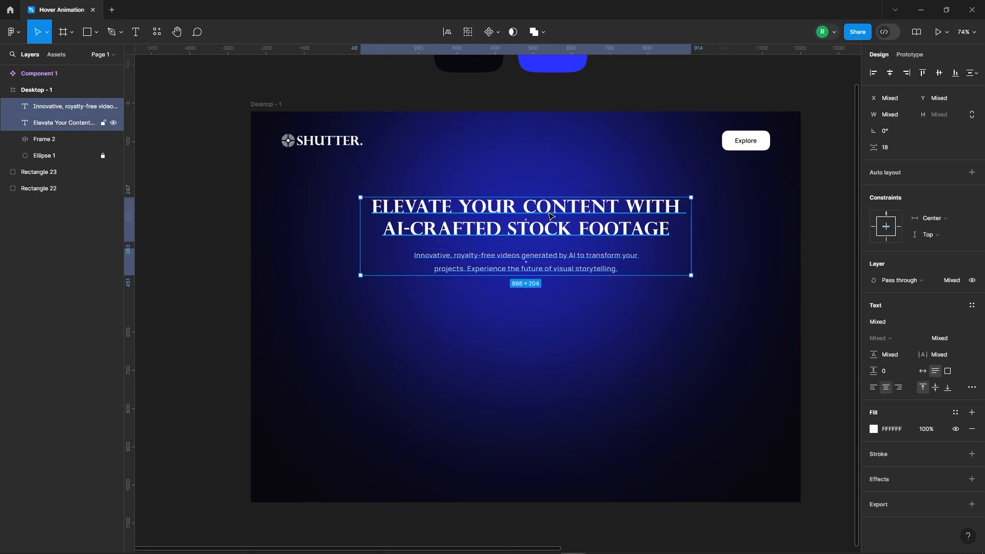
right_click(563, 209)
left_click(610, 392)
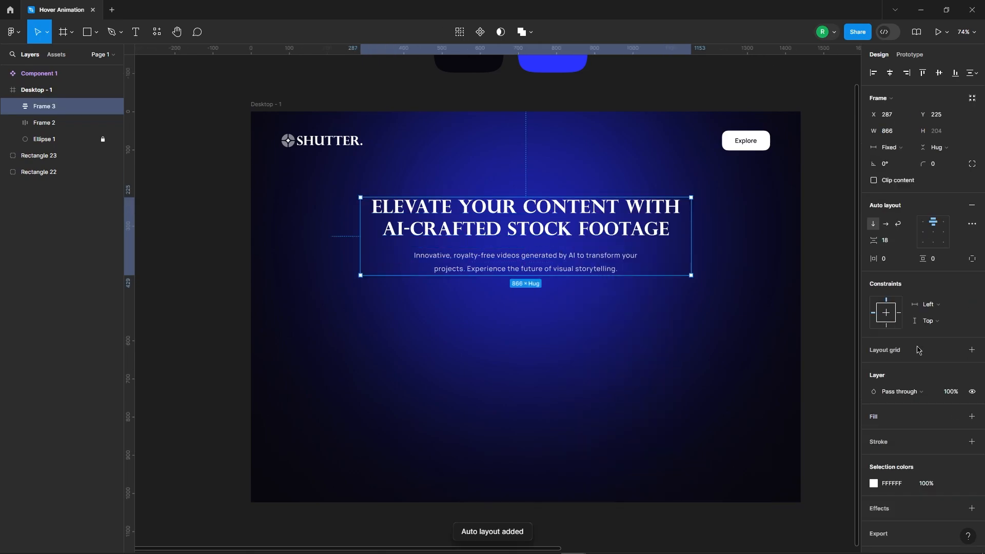
left_click(890, 240)
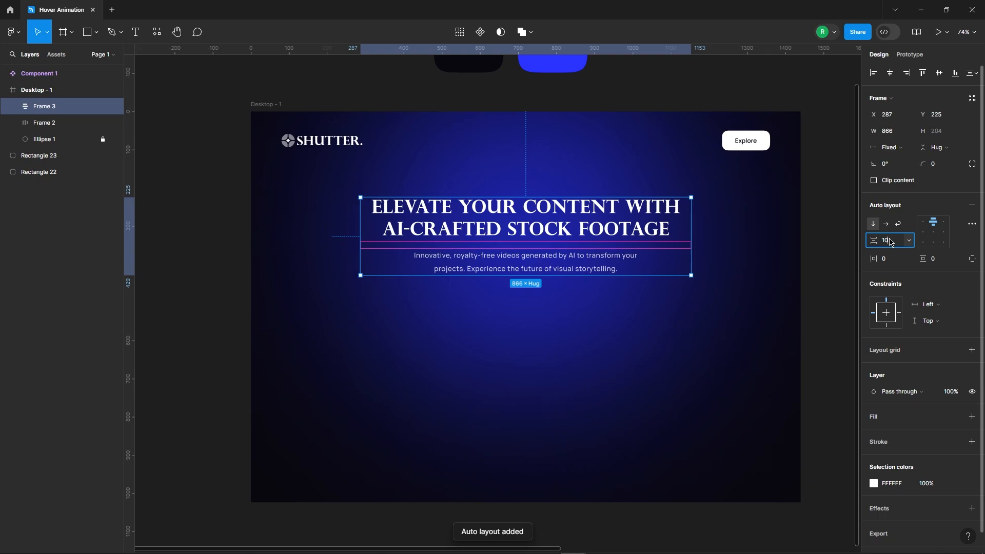
type("10")
key("Return")
left_click(563, 347)
- Move the headline and paragraph frame up to Y 167, leaving 65 below the header
left_click(557, 229)
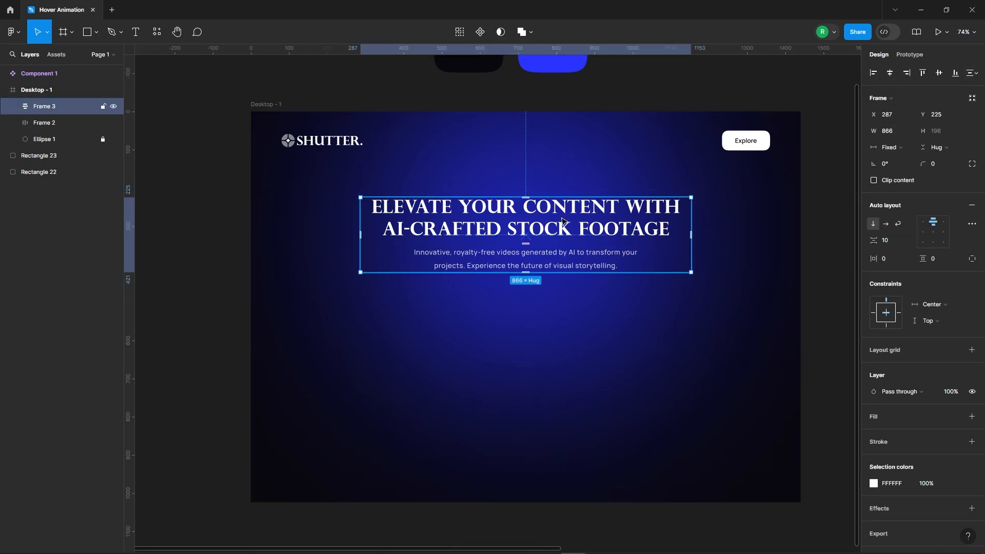
left_click_drag(565, 223, 566, 213)
key("shift+Up")
key("shift+Up")
key("shift+Up")
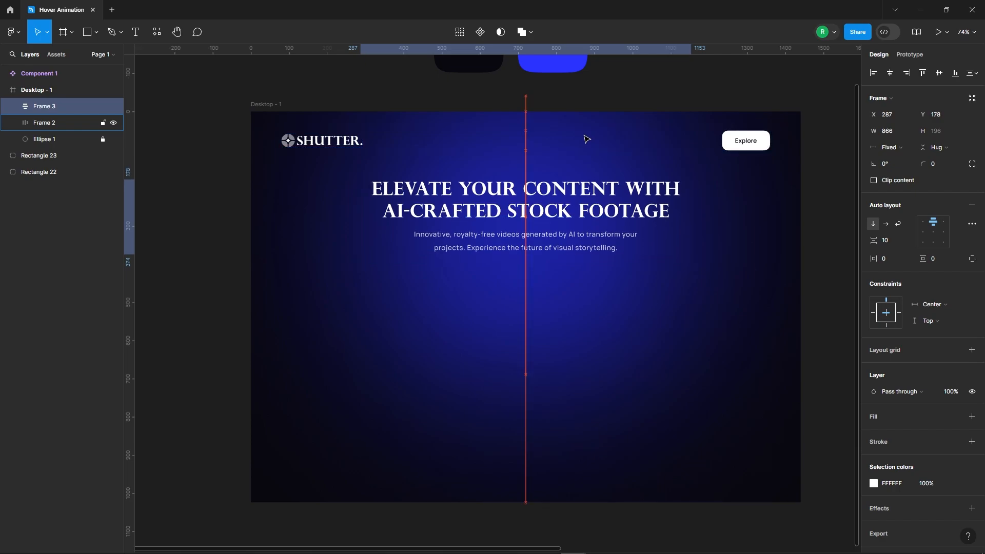
key("Up")
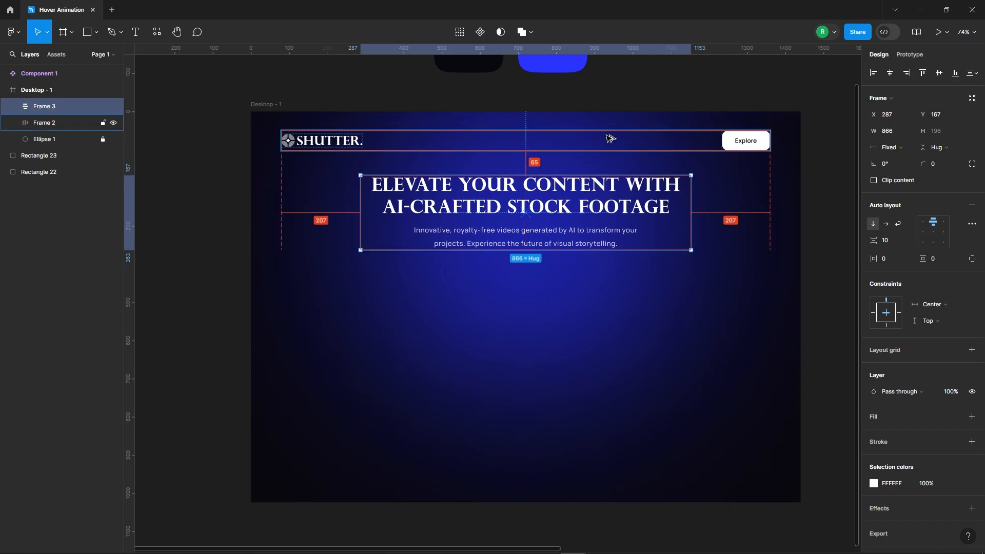
left_click(638, 344)
- Place four instances of the Component 1 video card in a row below the paragraph in Desktop - 1
scroll(524, 255, "down", 3)
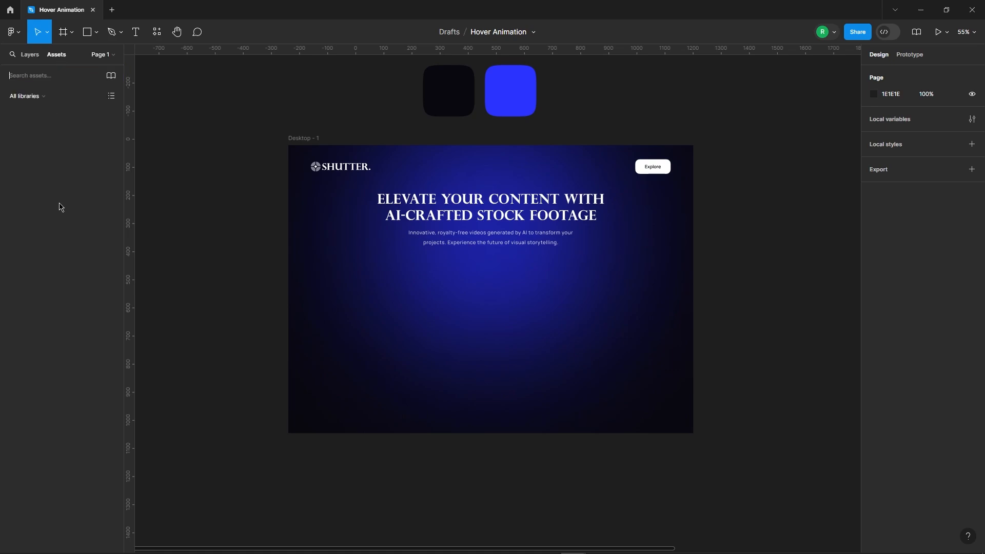
left_click_drag(33, 154, 635, 337)
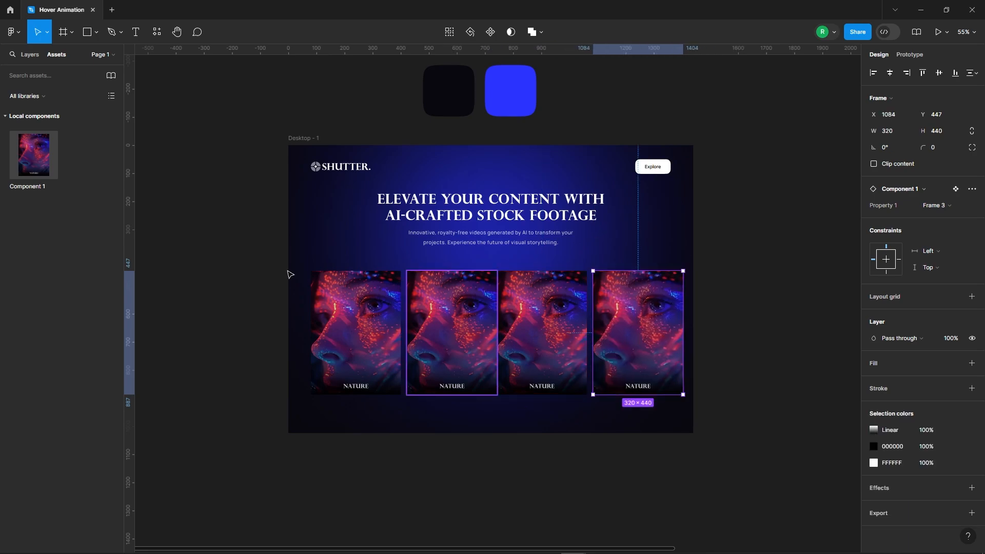
left_click(761, 308)
- Wrap the four video cards in a horizontal auto layout frame with a gap of 15
left_click_drag(759, 302, 369, 354)
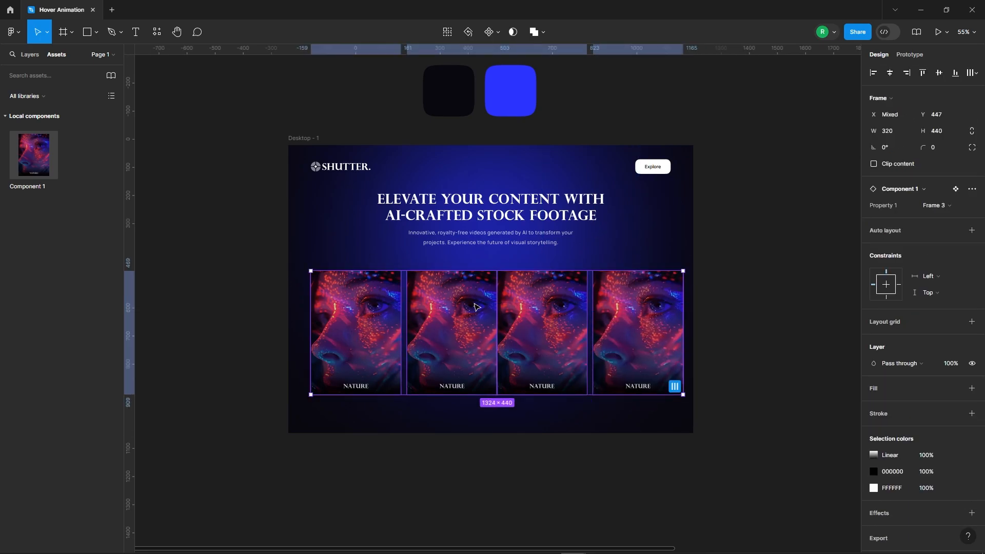
right_click(459, 296)
left_click(465, 341)
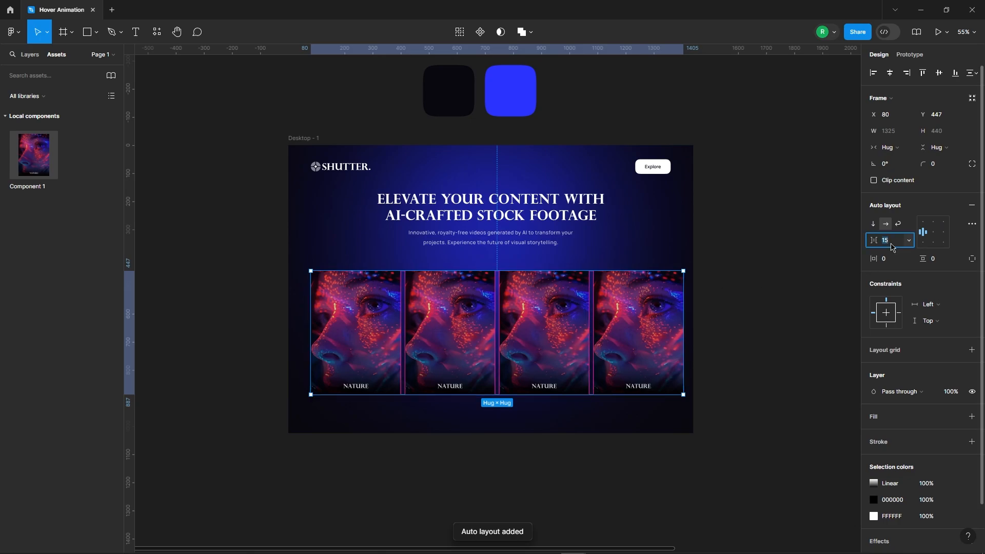
left_click(744, 306)
- Centre the card row horizontally in Desktop - 1 and move it slightly up towards the paragraph
left_click(609, 331)
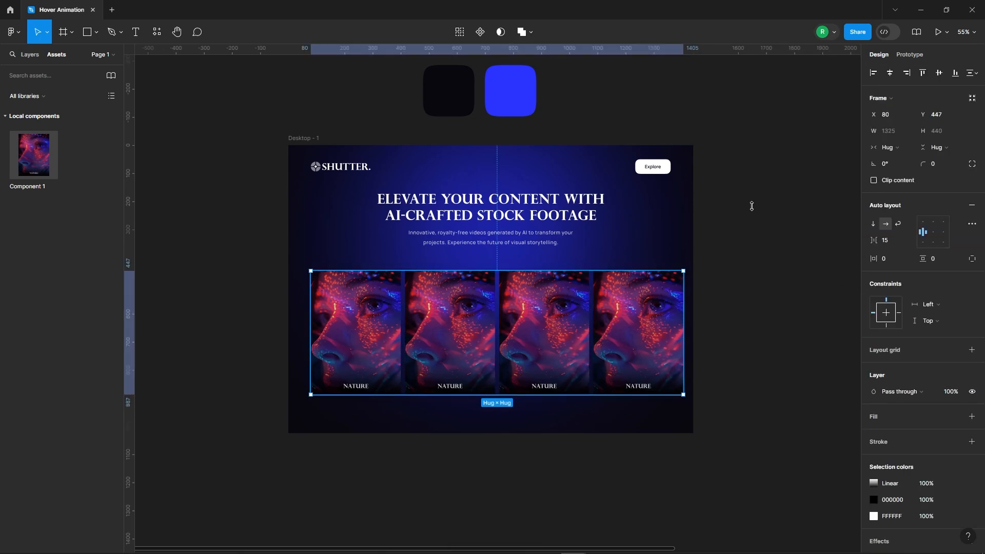
left_click(890, 73)
left_click_drag(568, 346, 568, 338)
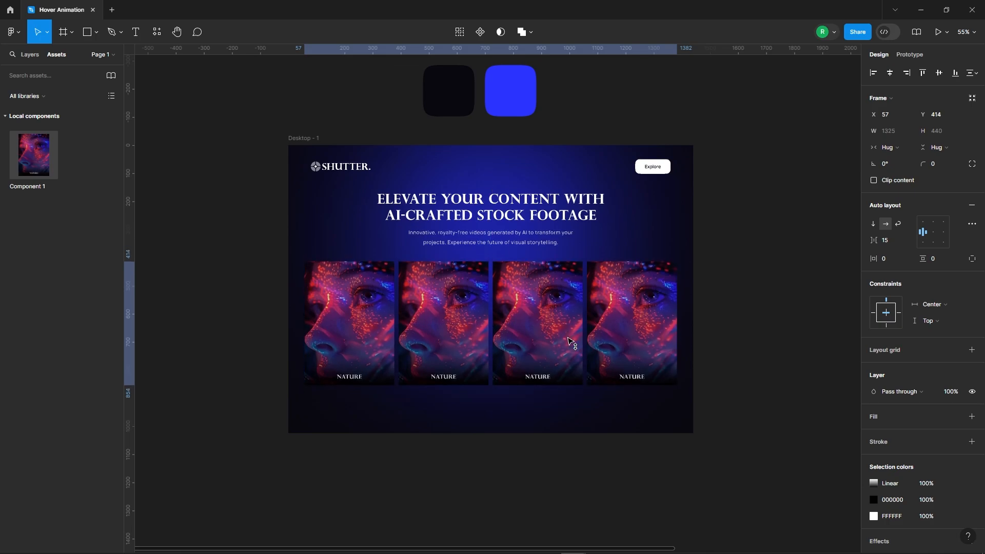
left_click(725, 303)
scroll(420, 368, "up", 3)
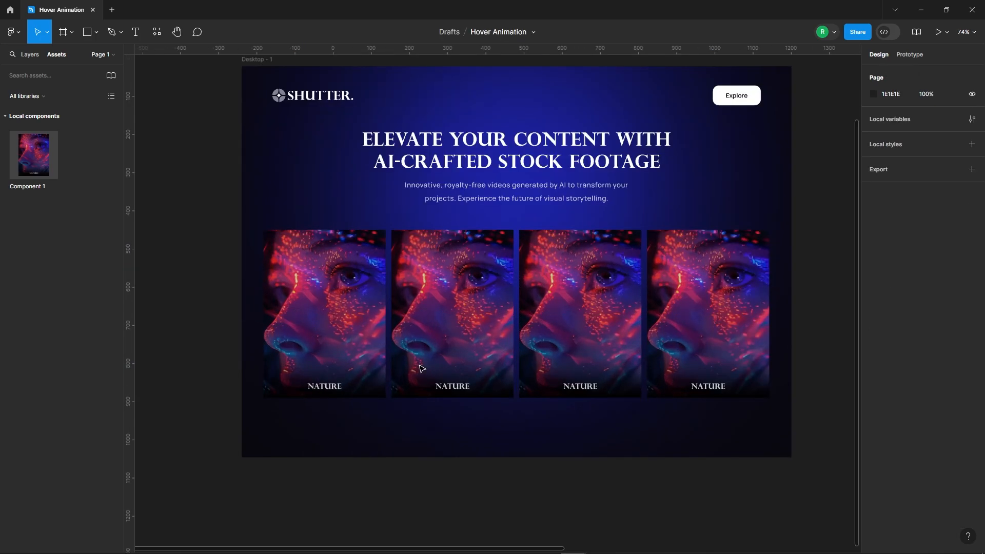
- Clip the content of all four video cards and round their corners with radius 26 and 100% corner smoothing
left_click(33, 56)
double_click(375, 356)
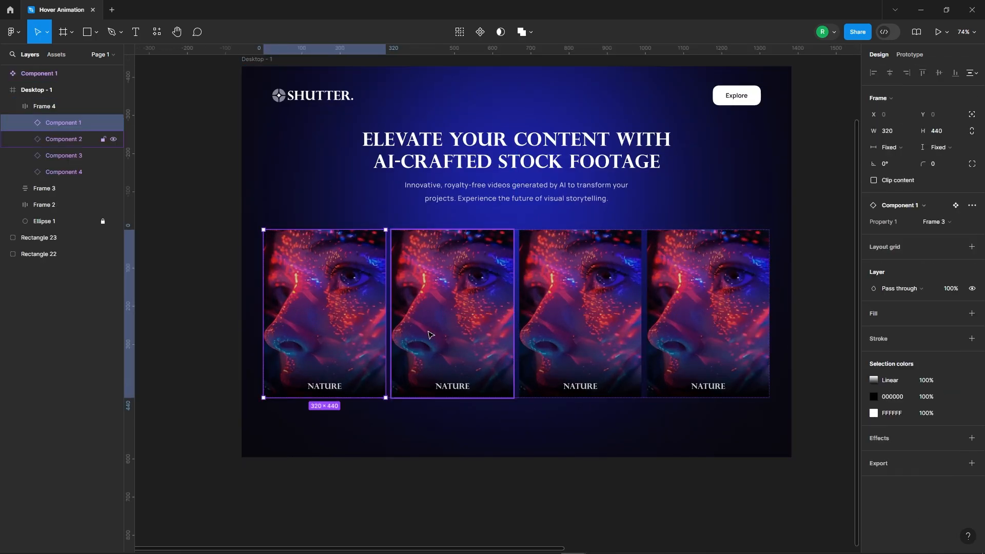
left_click(451, 315, "shift")
left_click(580, 313, "shift")
left_click(689, 312, "shift")
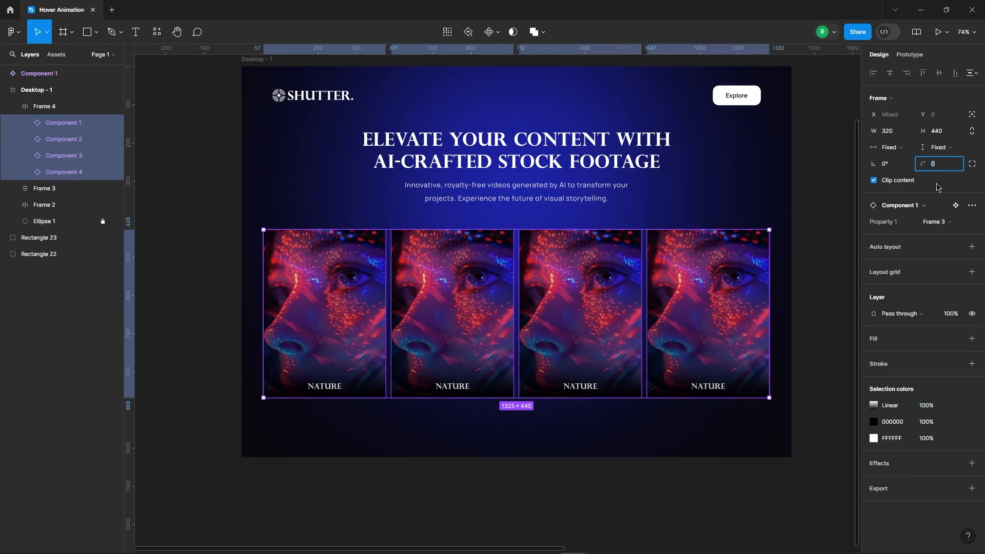
left_click(973, 164)
left_click_drag(755, 248, 875, 240)
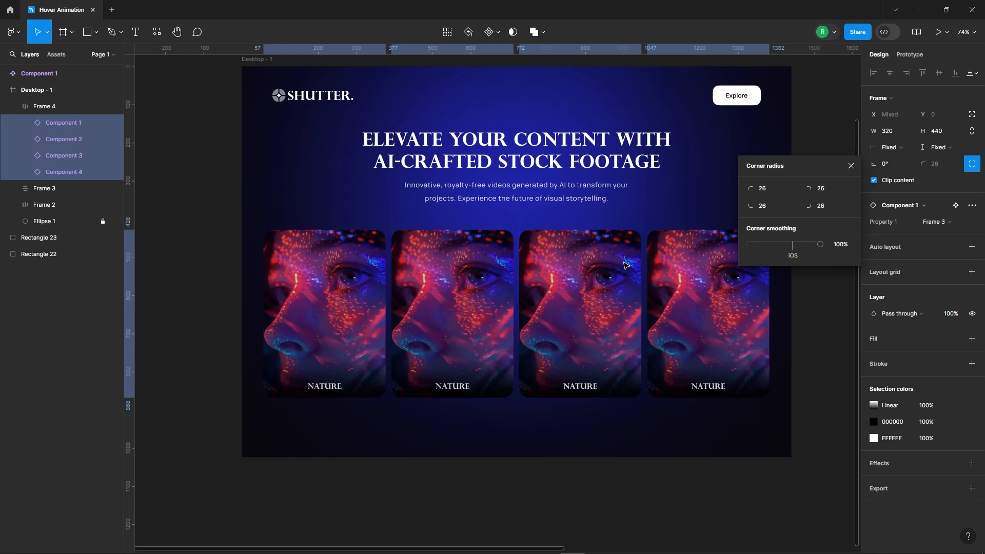
left_click(850, 167)
left_click(798, 183)
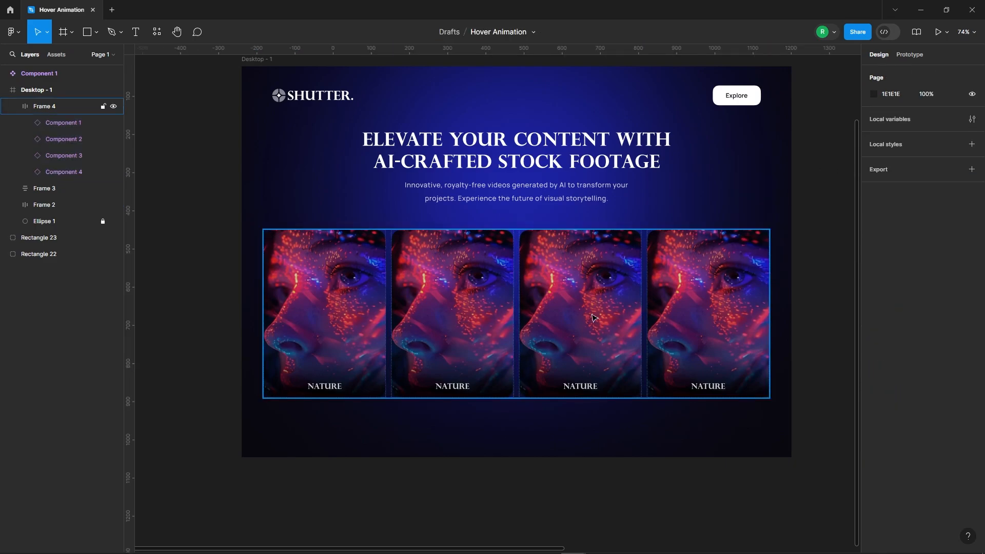
- Duplicate the header's Explore button below the card row and change the copy's label to "Explore All Categories"
double_click(737, 96)
left_click_drag(737, 96, 498, 427)
scroll(498, 427, "up", 5)
double_click(506, 427)
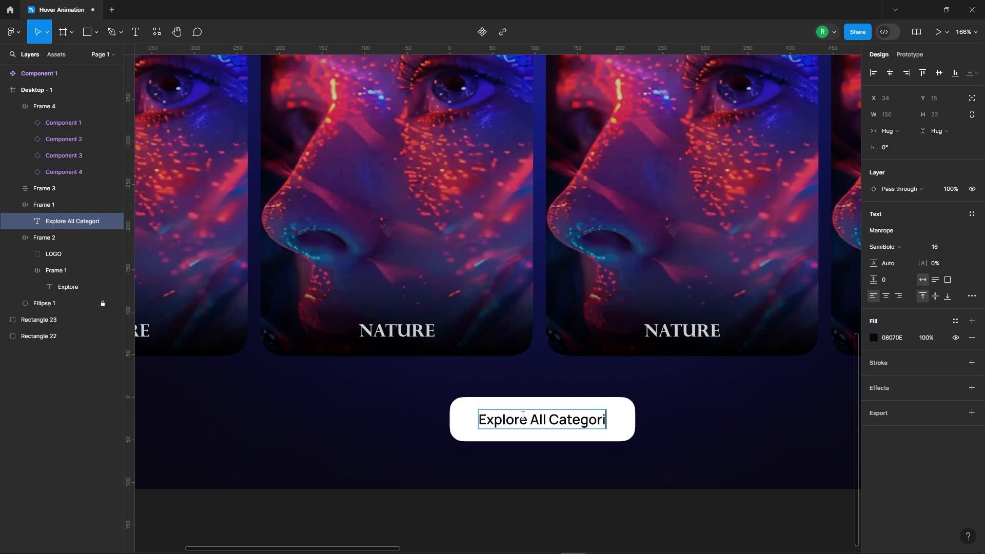
key("Escape")
scroll(650, 457, "down", 2)
left_click(569, 425)
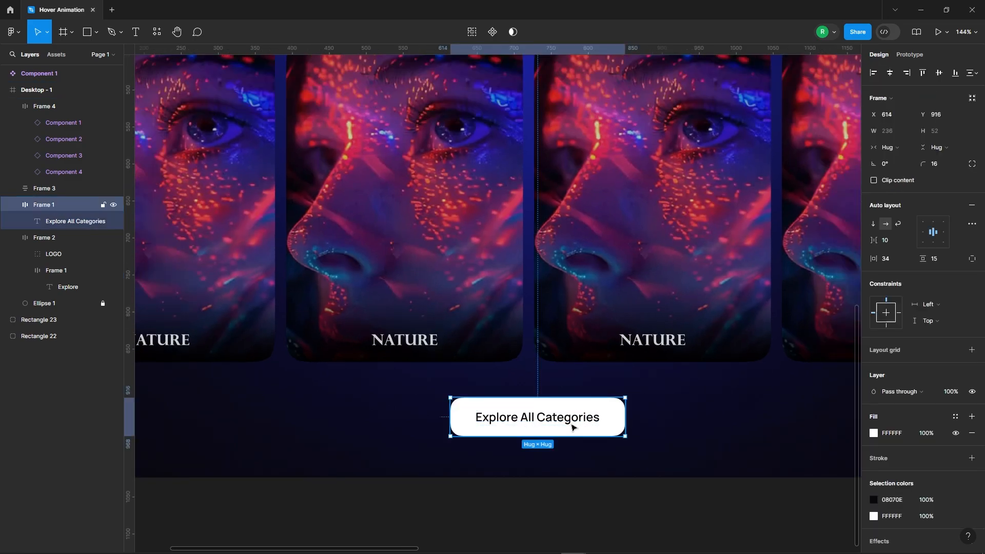
- Centre the "Explore All Categories" button horizontally in Desktop - 1 and nudge it up to 40 below the card row
scroll(344, 246, "down", 4)
key("alt+h")
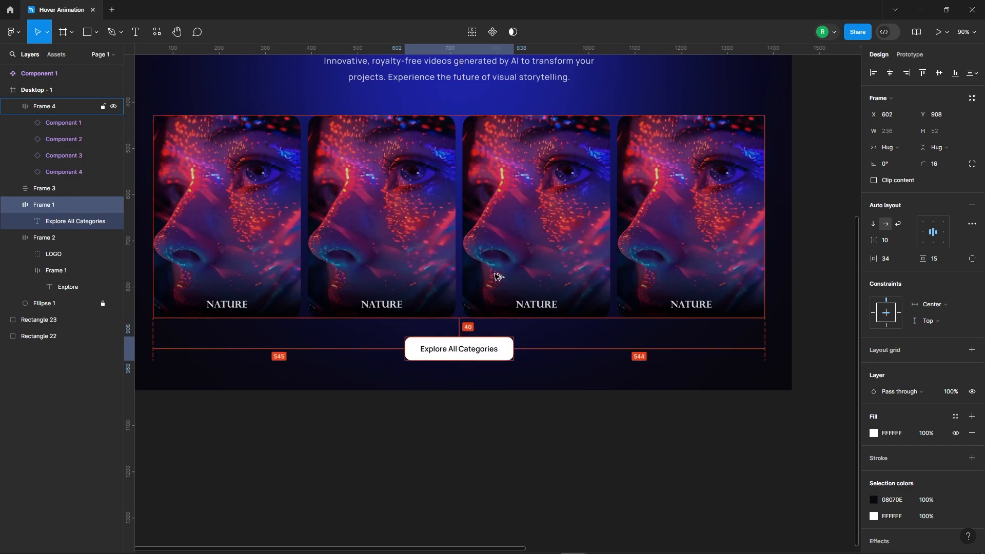
key("Up")
key("Up")
key("Up")
key("Up")
key("Up")
key("Up")
key("Up")
key("Up")
left_click(568, 412)
scroll(568, 411, "down", 3)
- Replace the video fill of the second card's Rectangle 24 with the mountain lake clip from the FIGMA folder
left_click(400, 216)
scroll(398, 163, "up", 2)
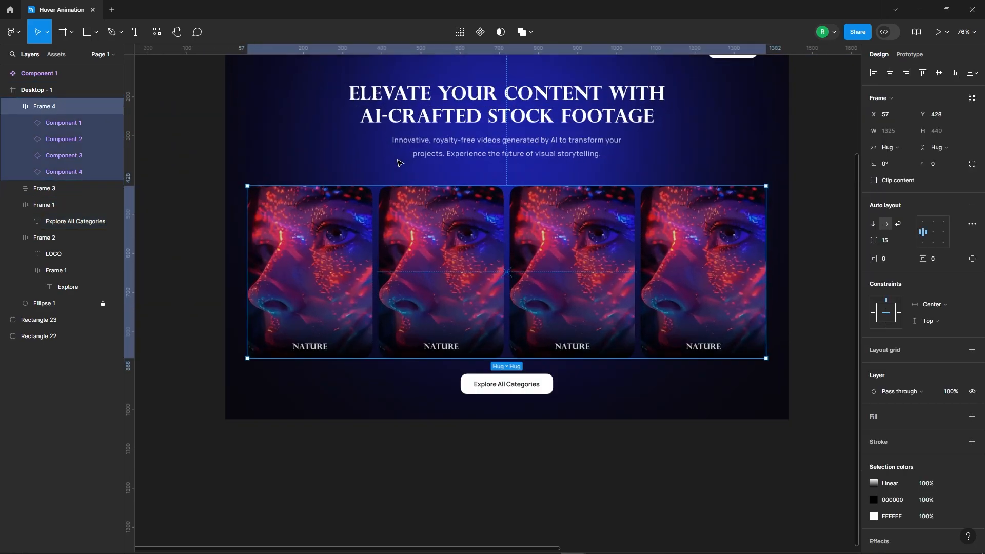
left_click(428, 296, "ctrl")
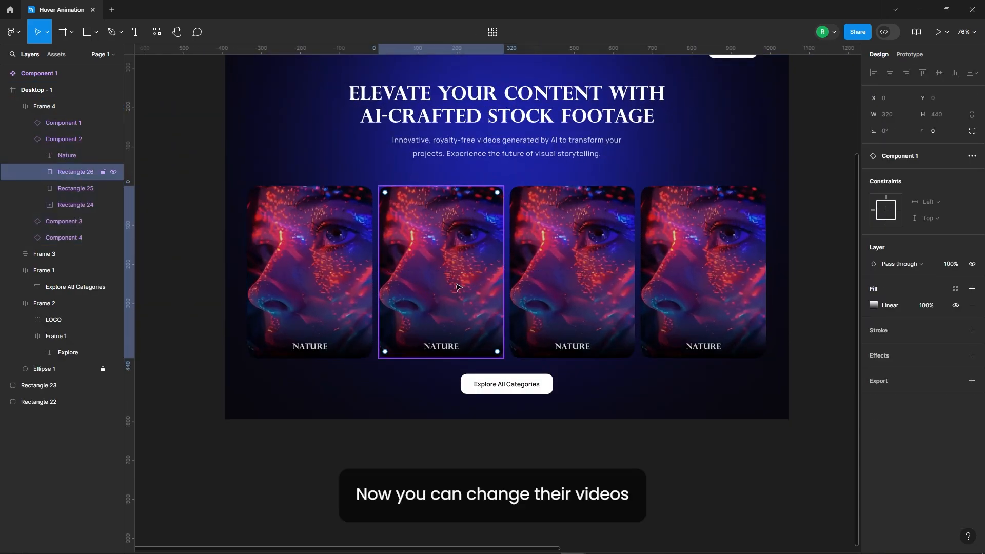
left_click(77, 206)
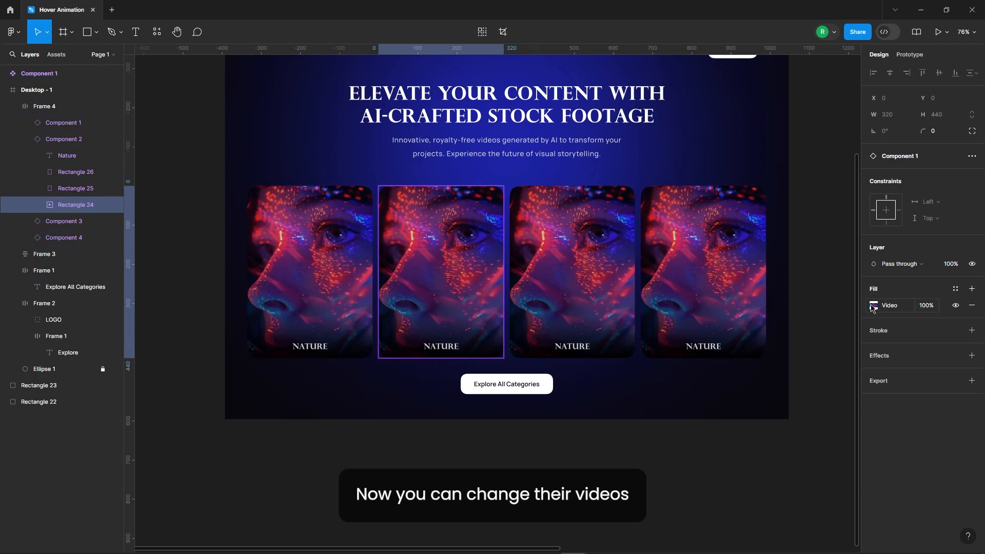
left_click(872, 306)
left_click(797, 402)
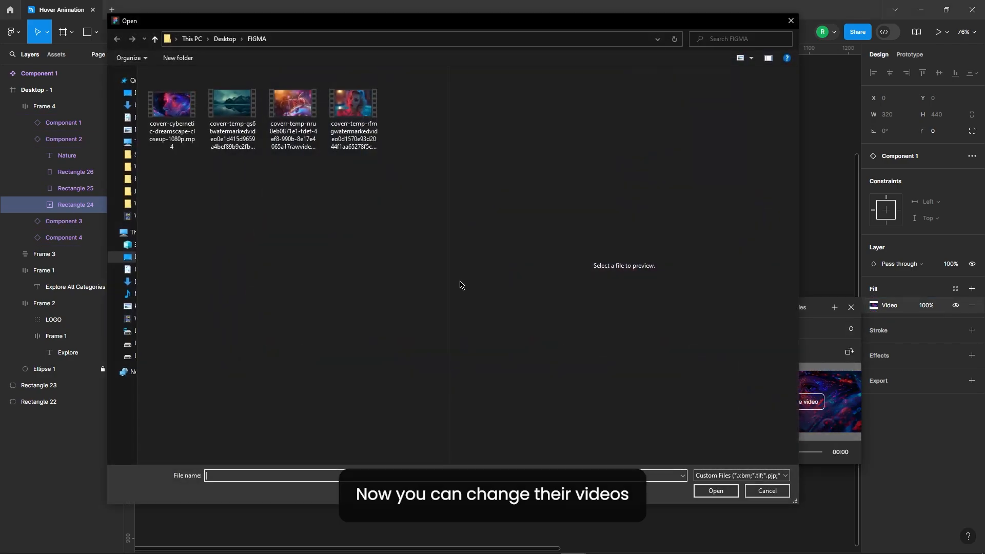
left_click(239, 109)
left_click(713, 491)
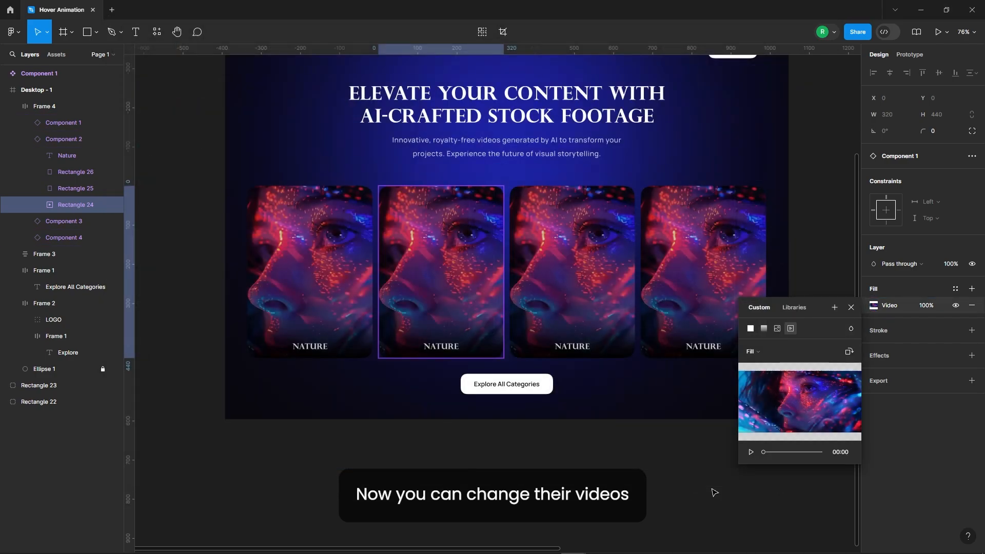
- Replace the video fill of the third card's Rectangle 24 with the orange ant clip from the FIGMA folder
left_click(577, 282)
left_click(76, 254)
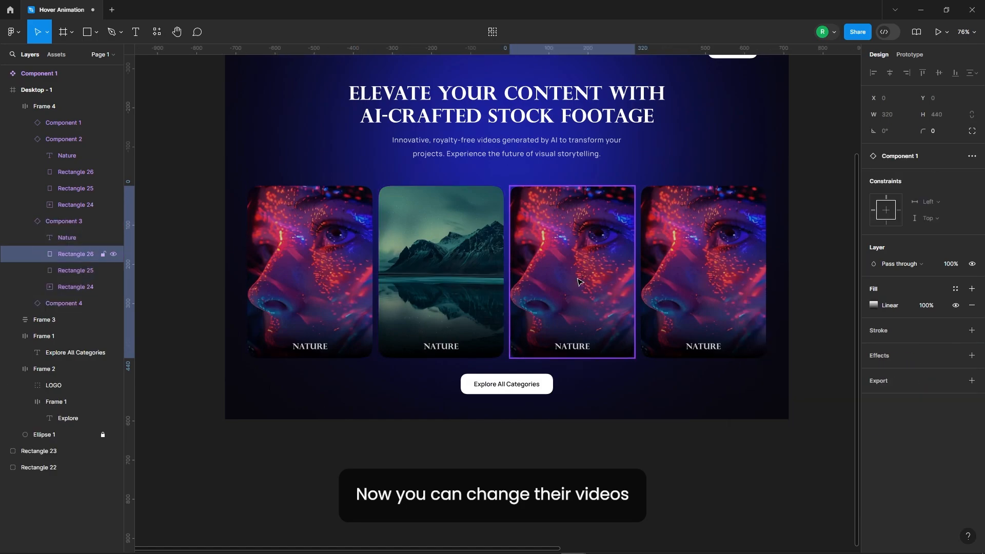
left_click(77, 288)
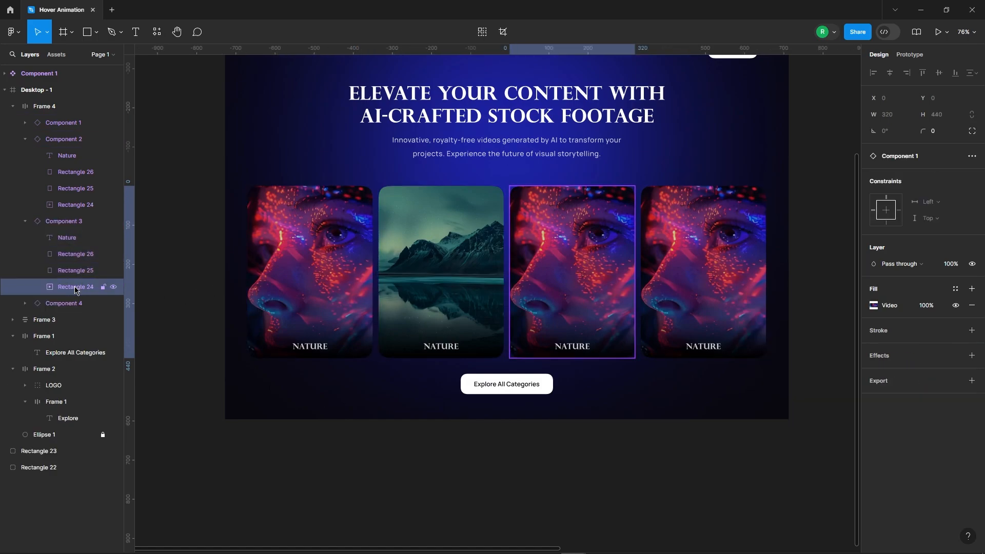
left_click(881, 310)
left_click(799, 402)
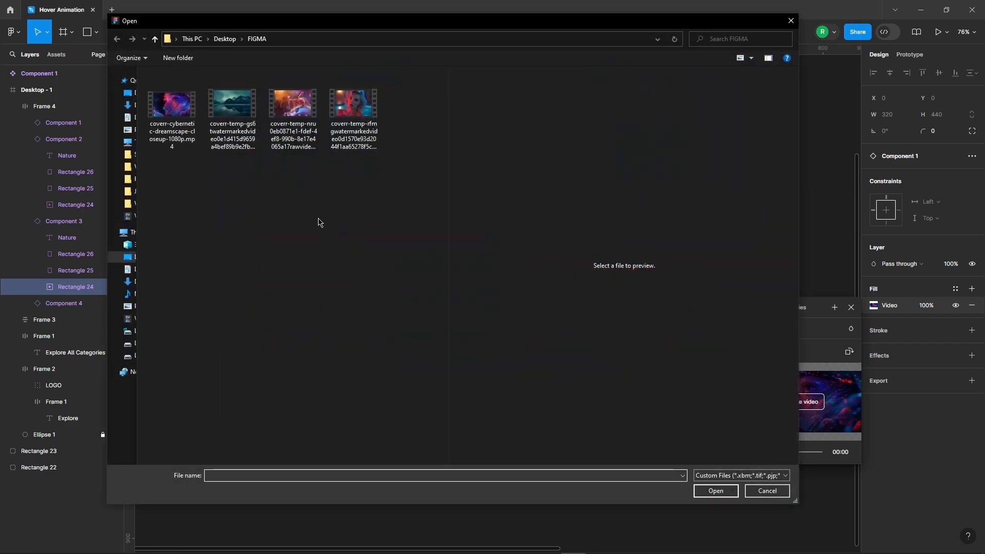
left_click(293, 108)
left_click(716, 491)
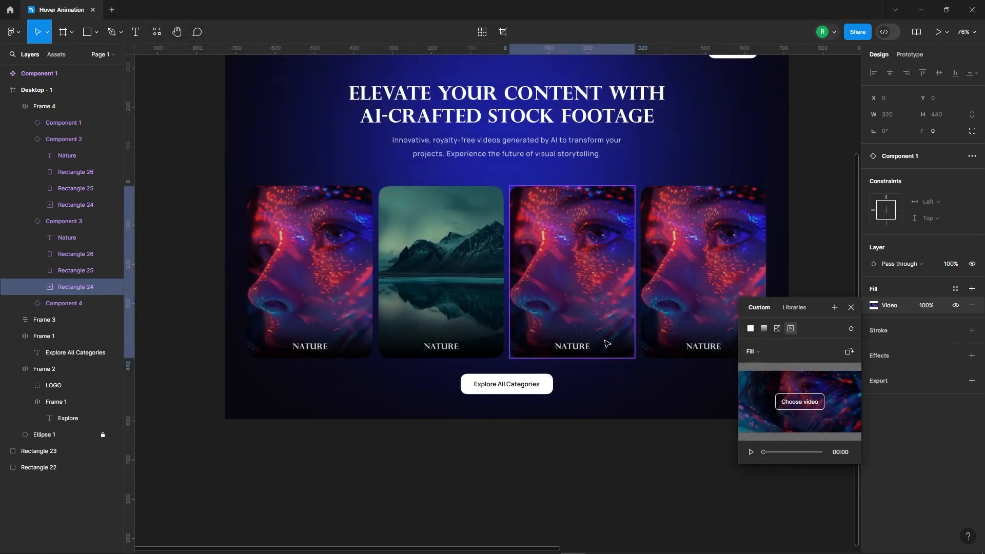
- Replace the video fill of the fourth card's Rectangle 24 with the blonde woman portrait clip and close the fill settings
left_click(677, 306)
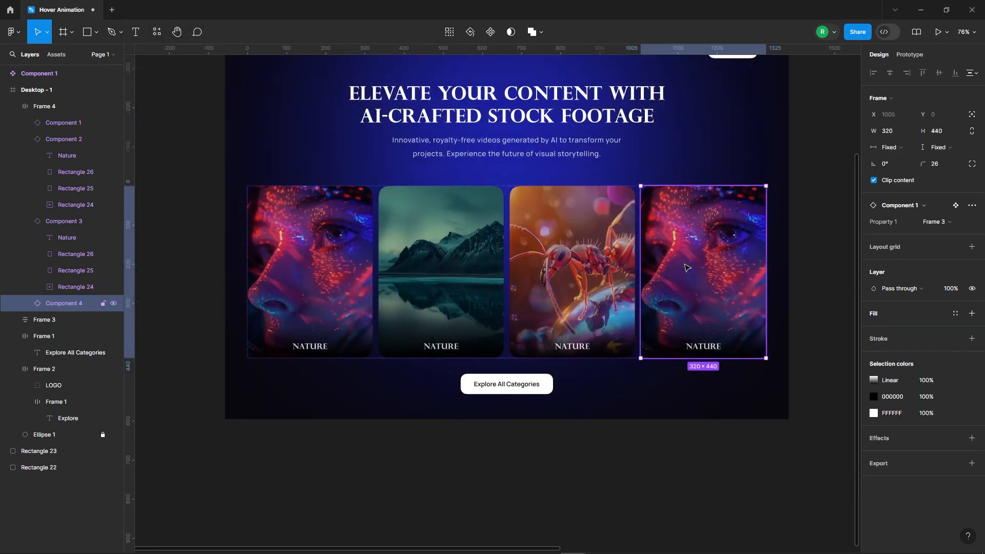
double_click(678, 306)
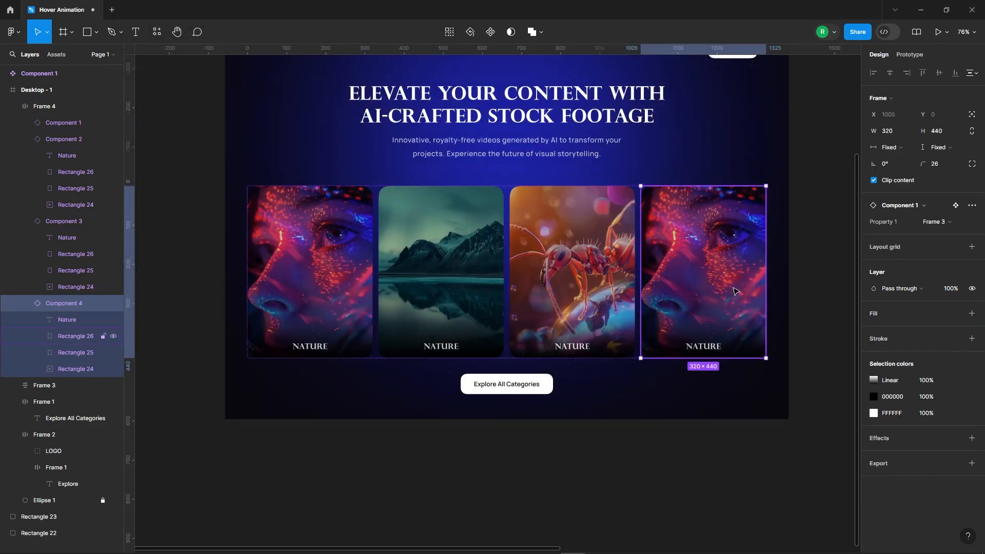
left_click(75, 369)
left_click(891, 307)
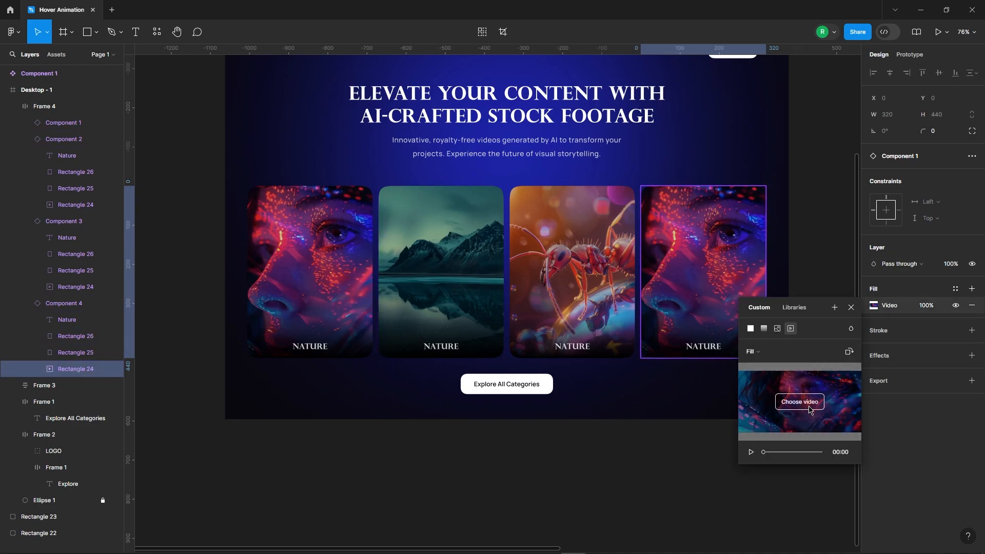
left_click(796, 402)
left_click(364, 110)
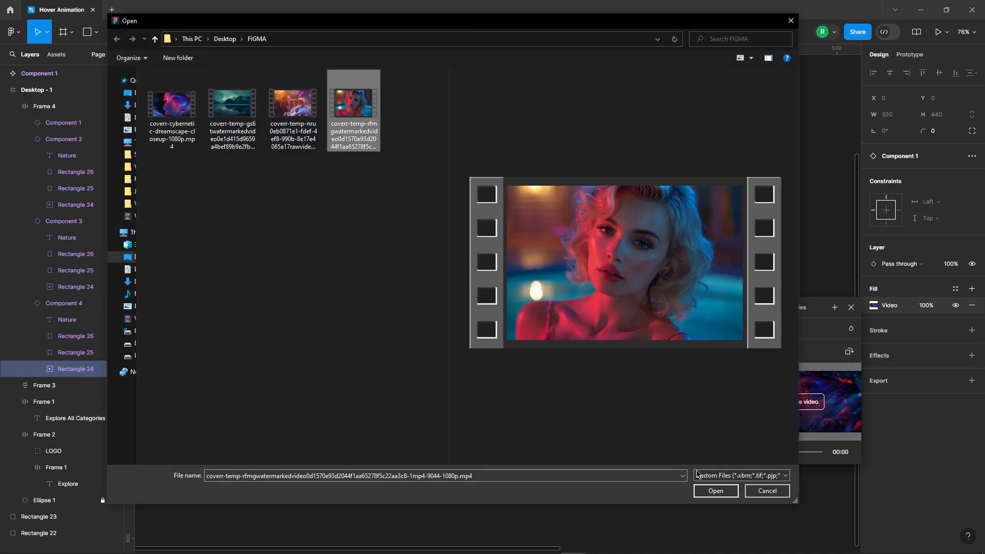
left_click(716, 491)
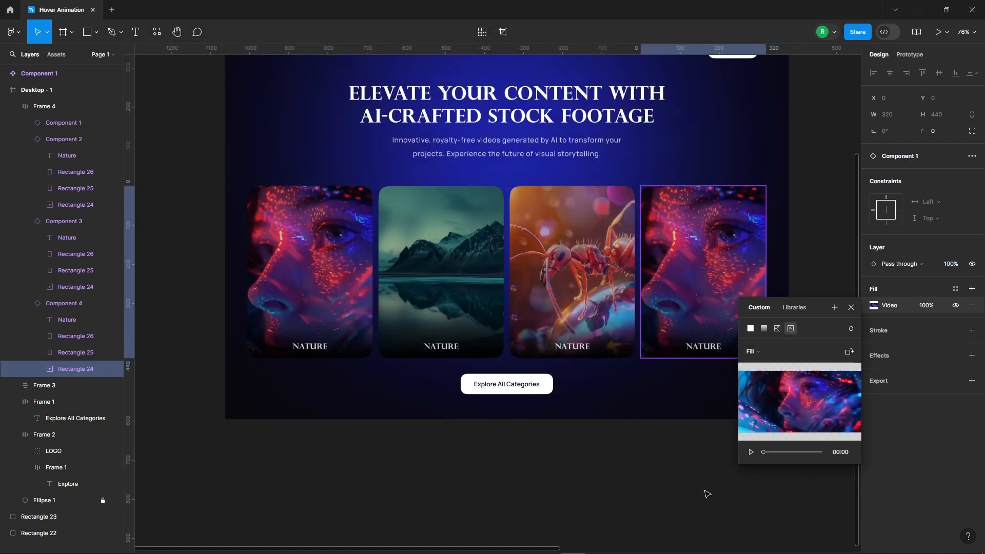
left_click(851, 307)
left_click(820, 220)
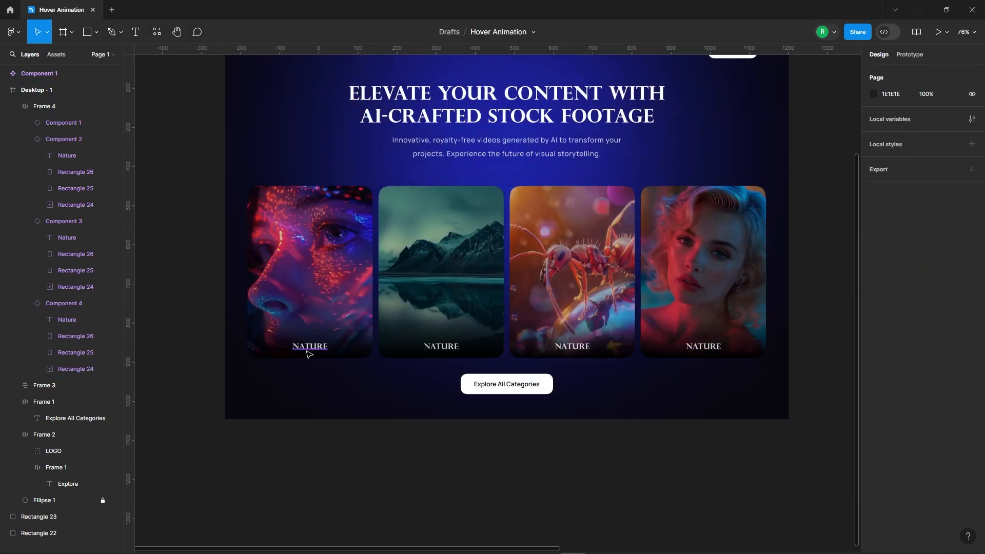
- Set the Nature label in both variants of the main Component 1 to centred text alignment
left_click(318, 347, "ctrl")
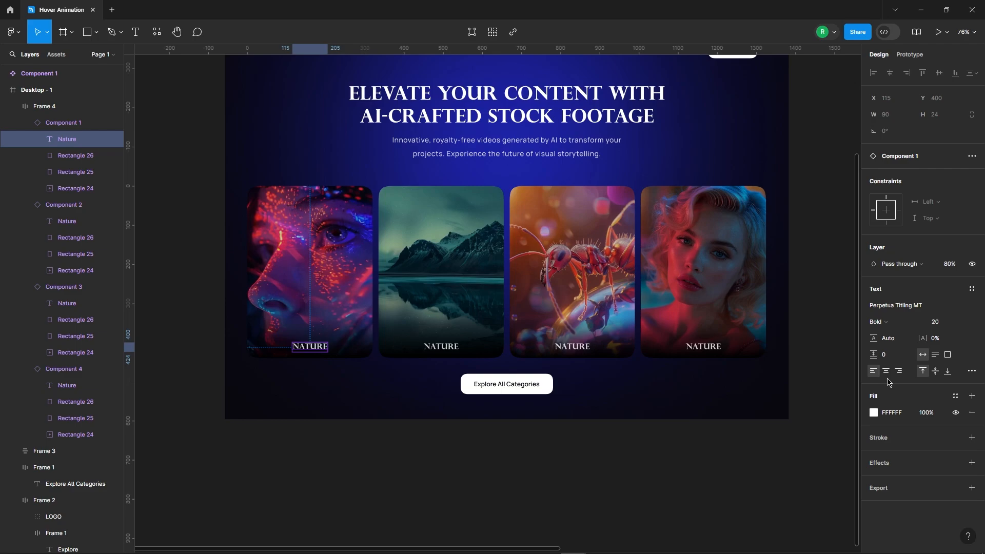
left_click(699, 457)
scroll(376, 341, "down", 2)
left_click_drag(795, 228, 691, 259)
scroll(690, 259, "up", 2)
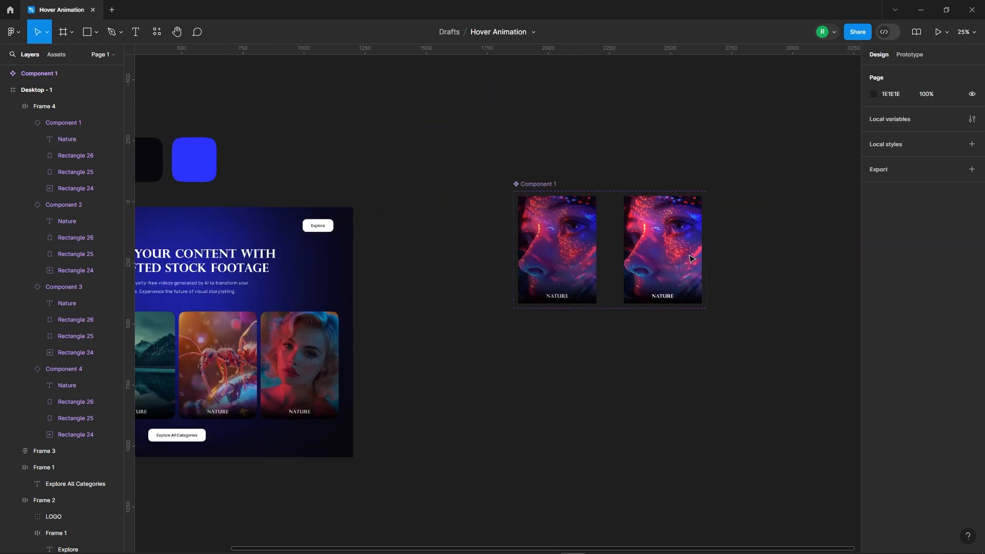
left_click(502, 330, "ctrl")
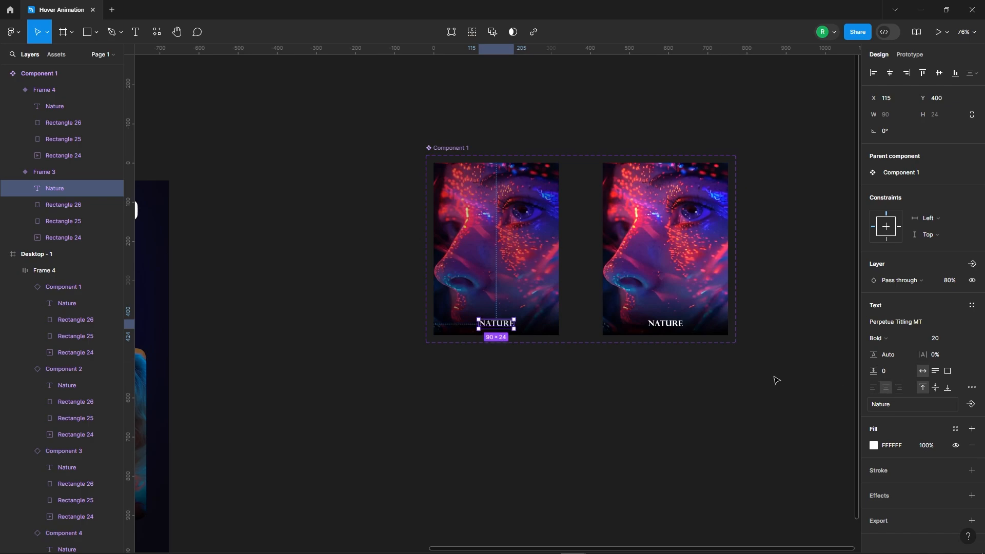
left_click(666, 324, "ctrl")
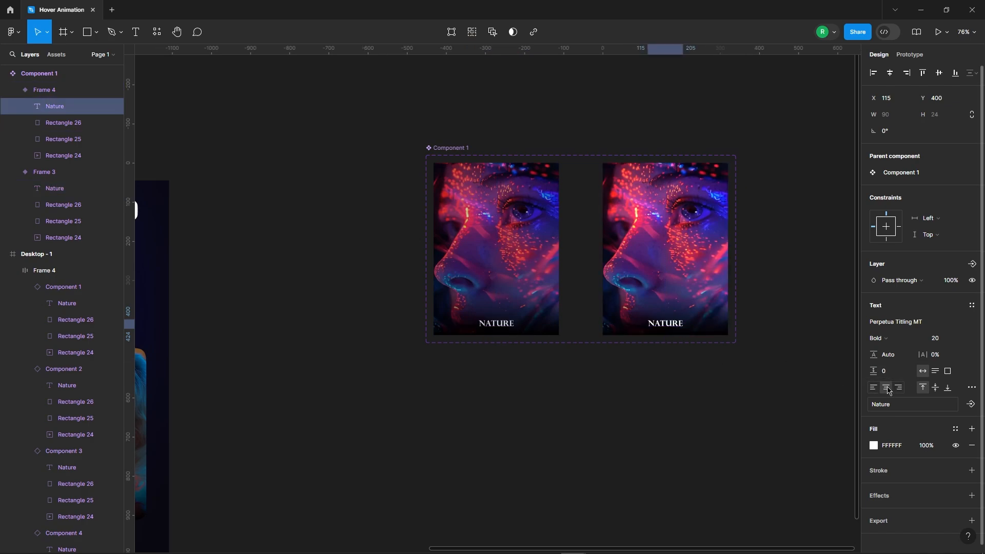
left_click(719, 398)
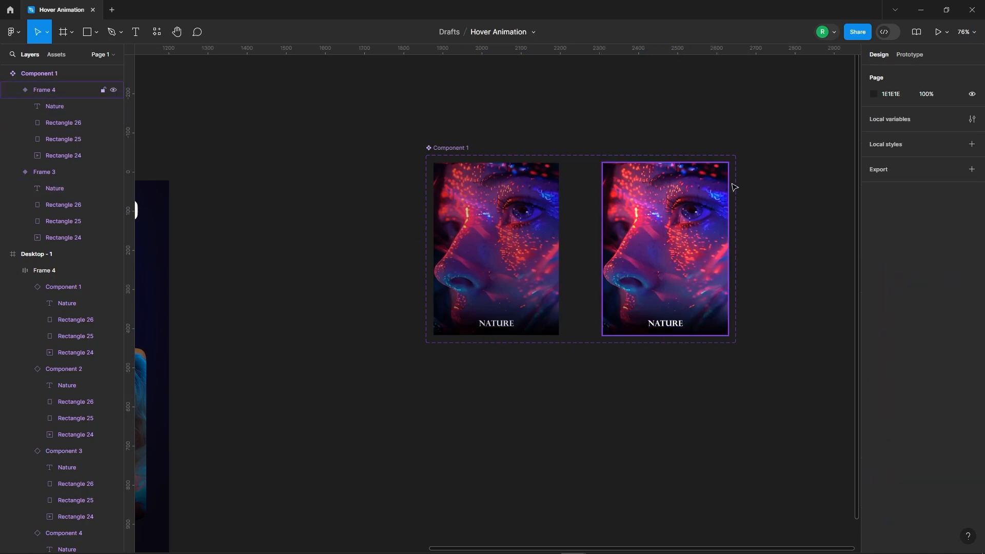
- Change the first card's label in Desktop - 1 to "Cyberpunk"
scroll(745, 179, "down", 5)
scroll(441, 277, "up", 8)
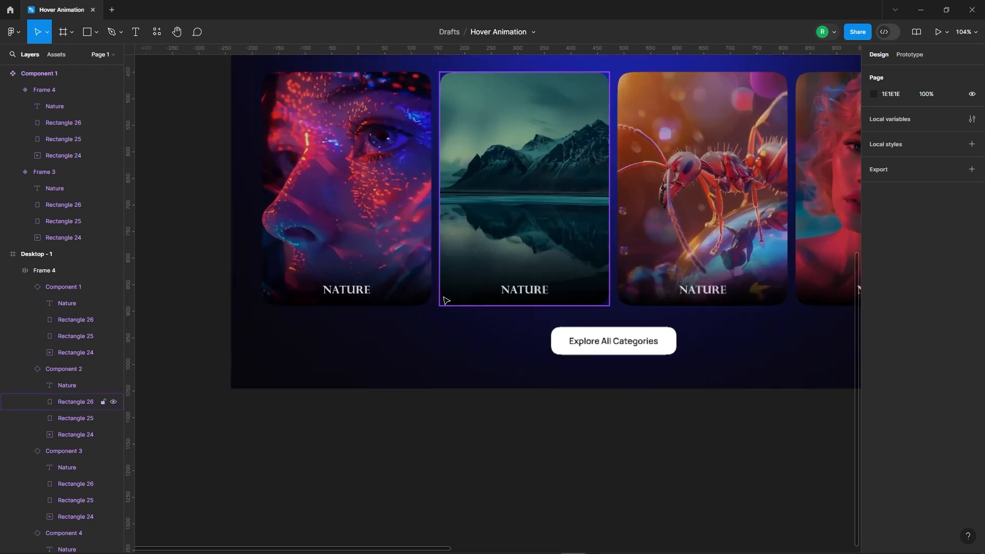
left_click(347, 291, "ctrl")
scroll(347, 291, "up", 3)
double_click(344, 390)
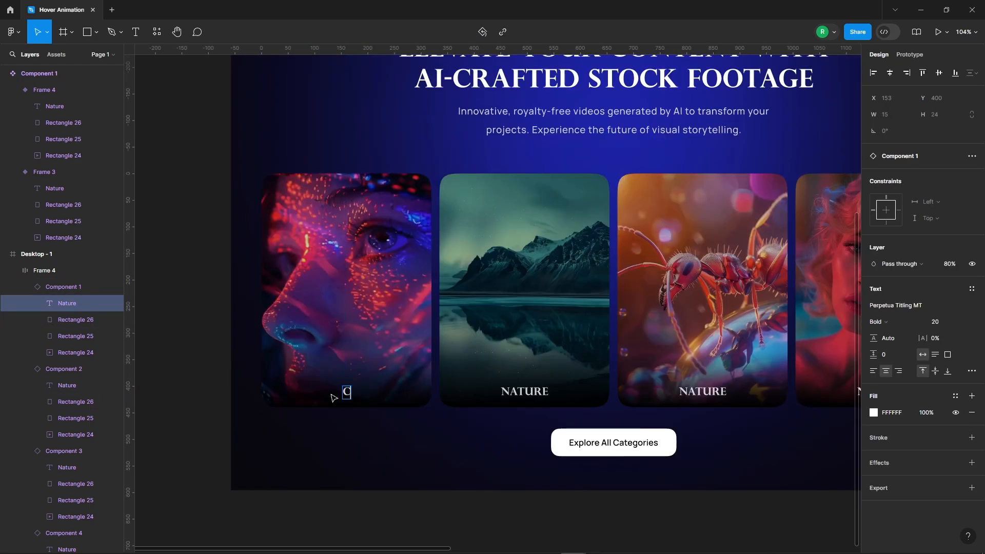
left_click(327, 431)
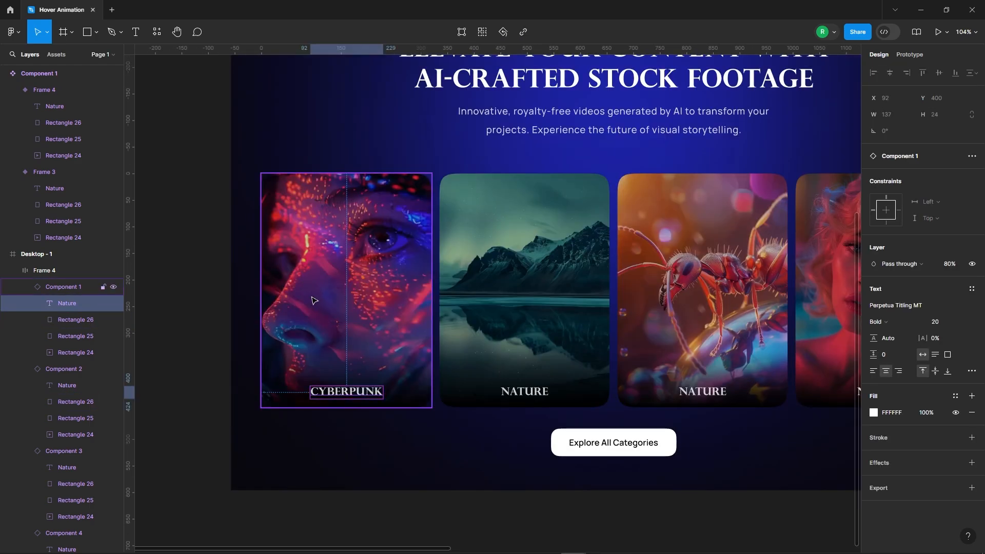
left_click(390, 427)
- Change the label of the third card, the one with the ant video, to "Animated"
left_click(523, 395)
scroll(333, 387, "down", 3)
scroll(605, 390, "up", 3)
left_click(616, 393)
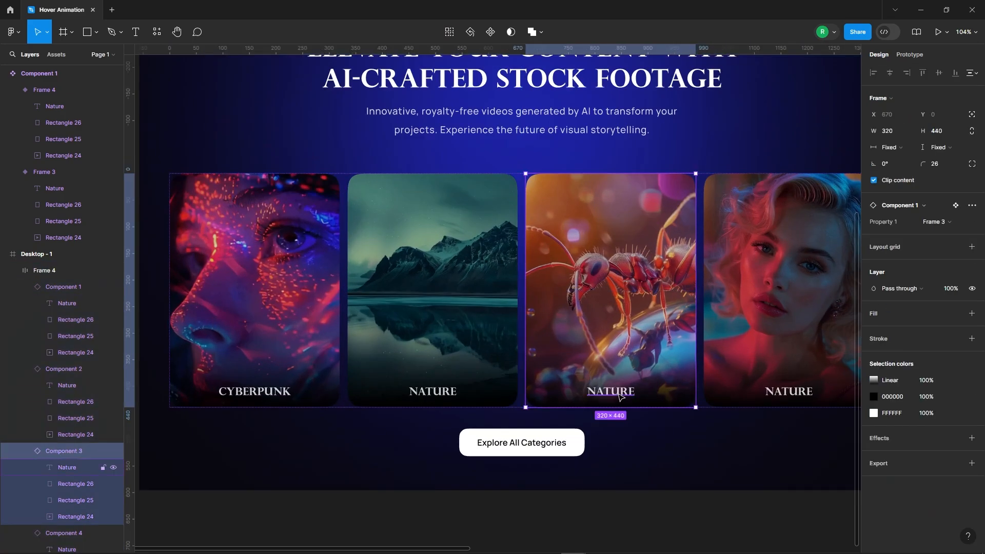
double_click(617, 392)
key("Escape")
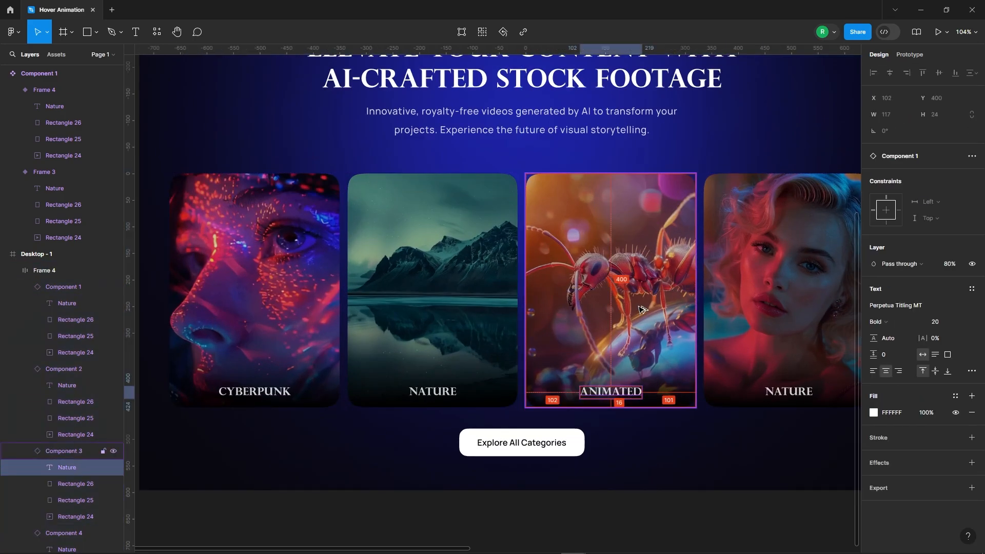
key("Escape")
- Change the fourth card's label to "PORTRAIT"
scroll(682, 378, "up", 2)
left_click(662, 375, "ctrl")
double_click(662, 375)
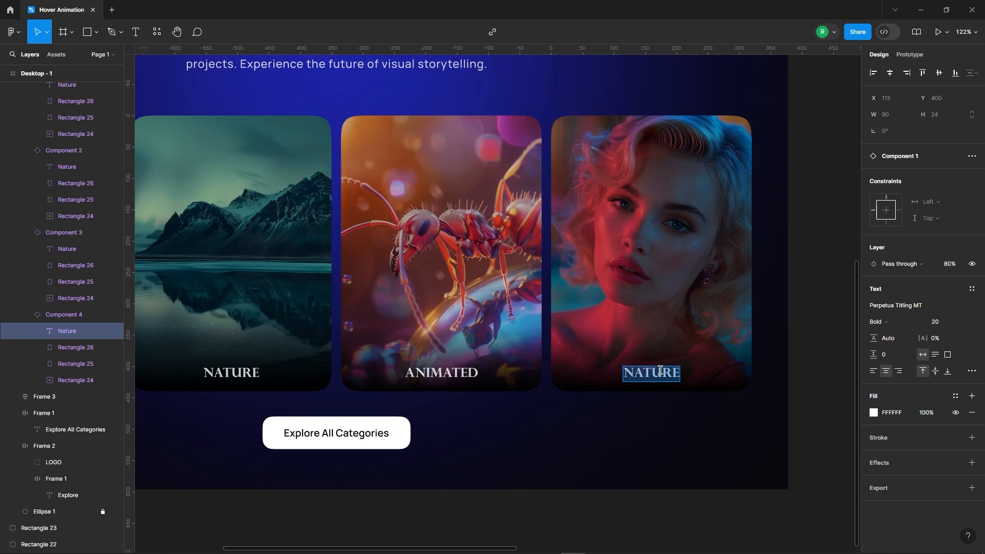
type("PORTRAIT")
key("Escape")
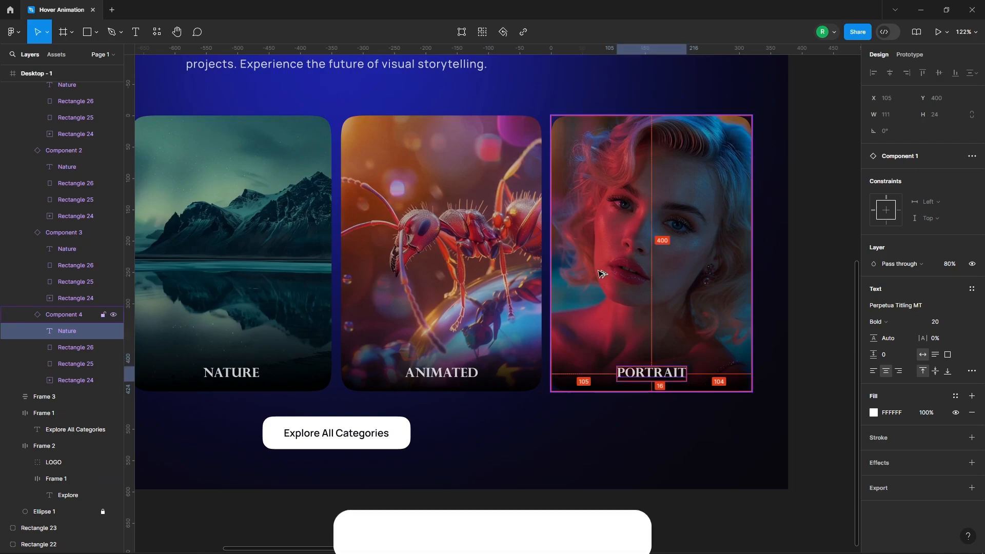
key("Escape")
- Connect the first variant of the main Component 1 to its second variant with a While hovering, Change to interaction
scroll(569, 341, "down", 5)
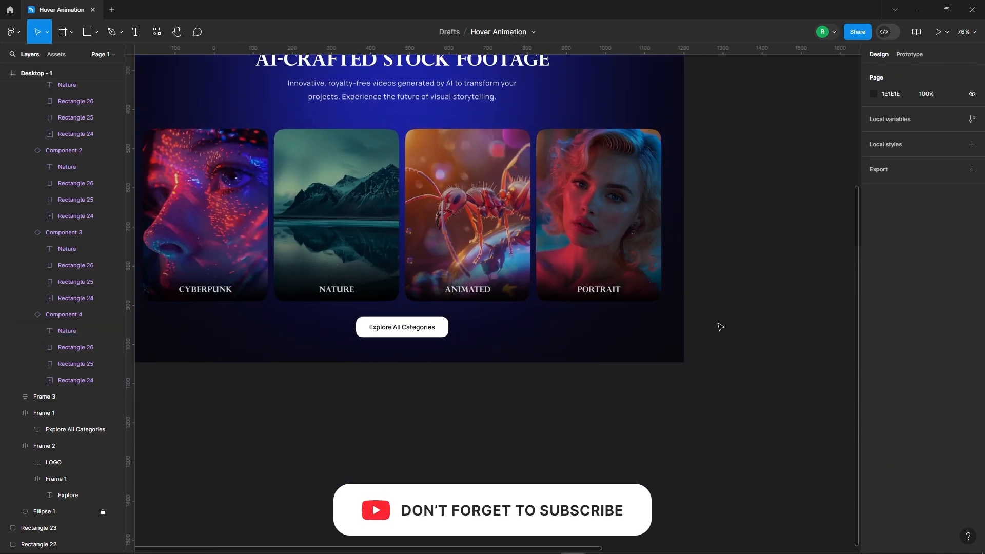
scroll(572, 391, "up", 1)
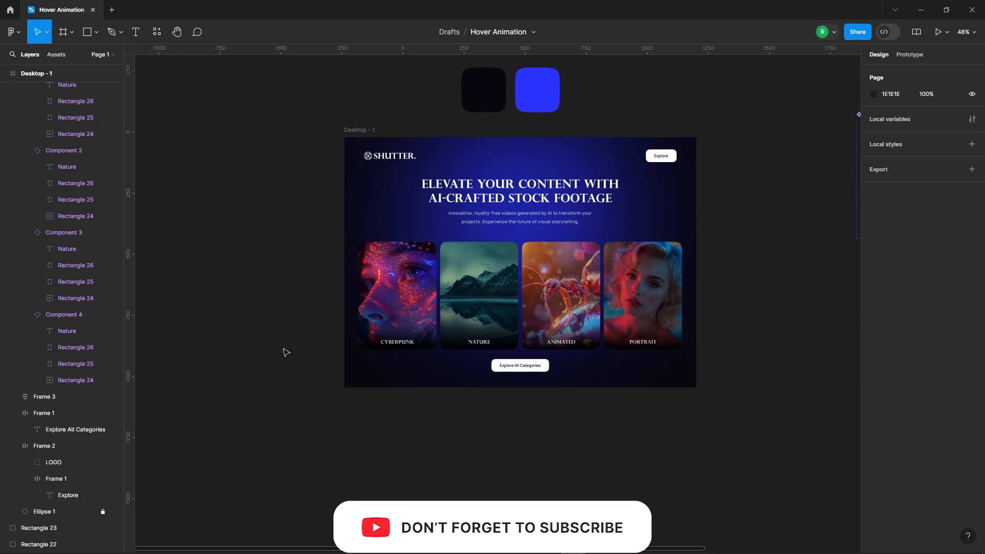
scroll(284, 349, "down", 3)
scroll(684, 251, "up", 5)
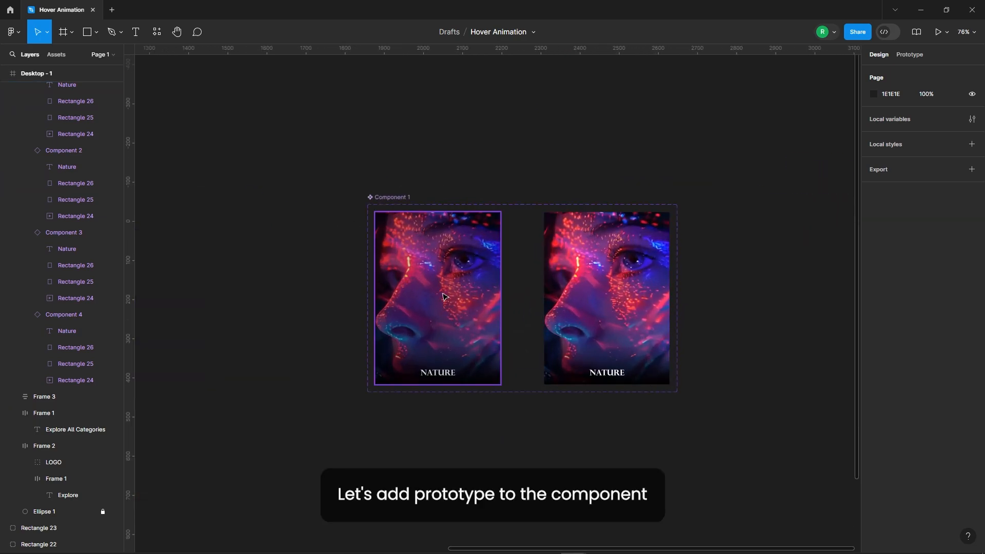
left_click(611, 261)
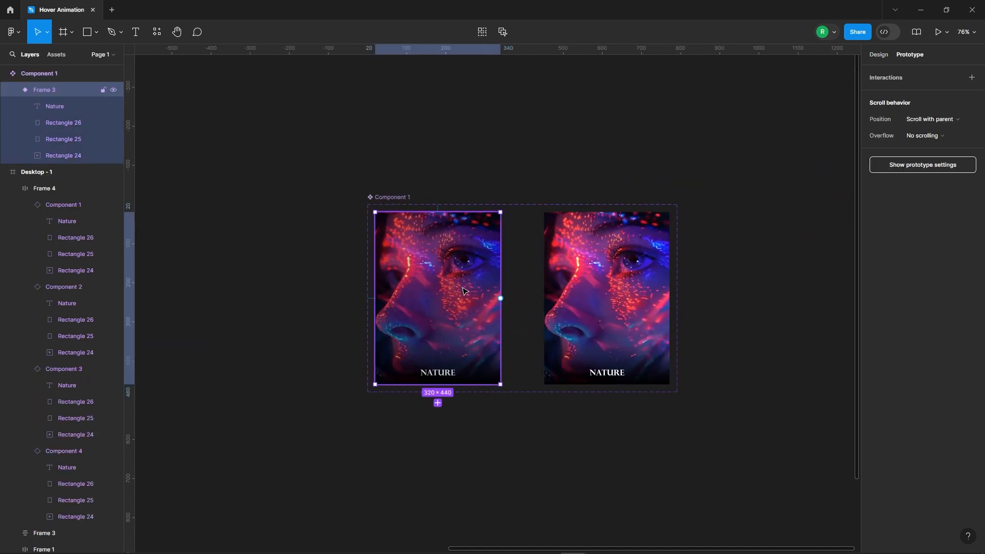
left_click_drag(501, 299, 582, 292)
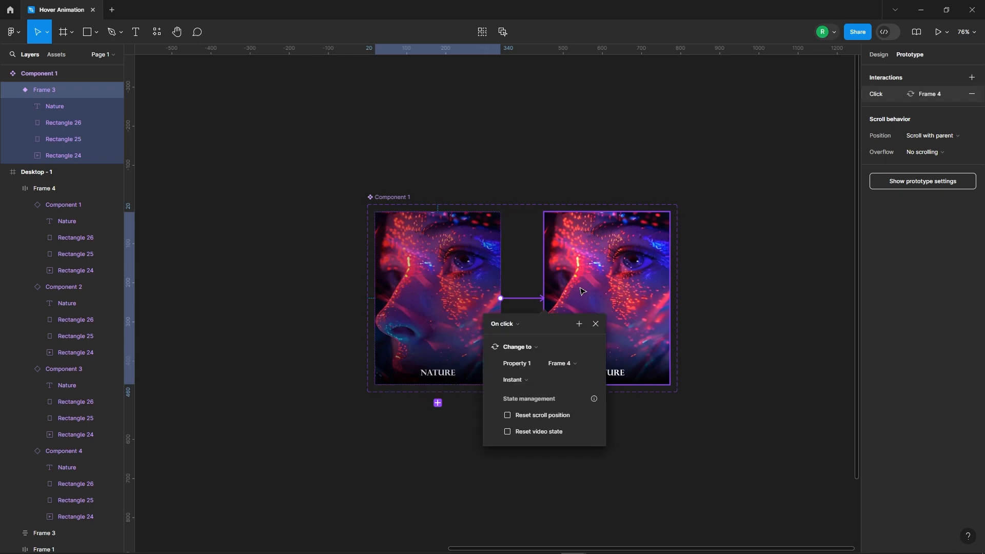
left_click(506, 324)
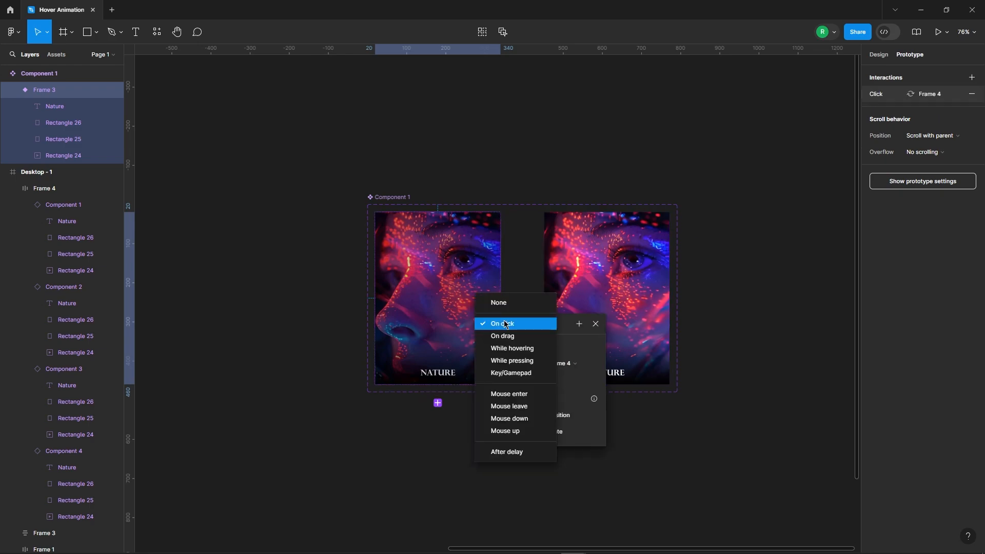
left_click(512, 348)
- Set the hover interaction's transition to Smart animate and finish editing the interaction
left_click(526, 381)
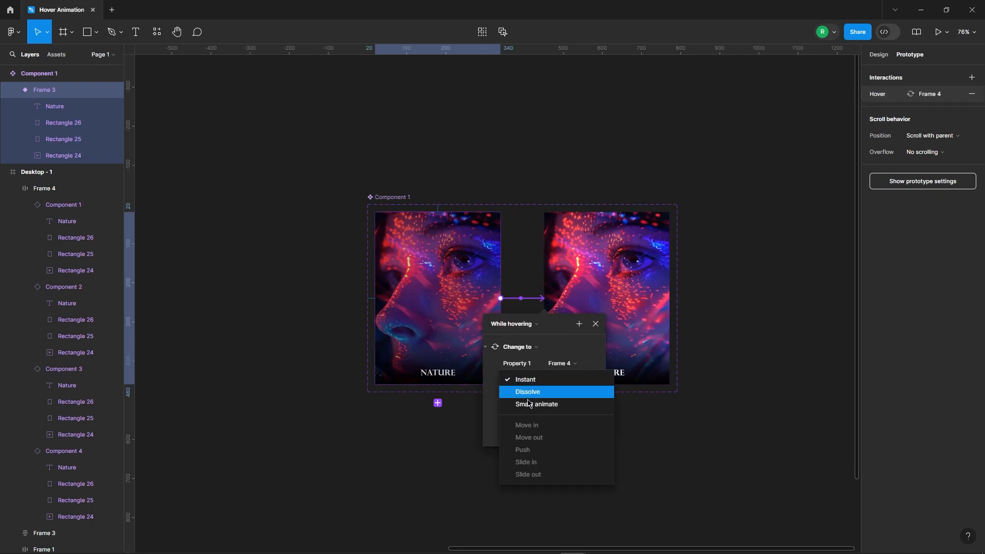
left_click(528, 403)
left_click(574, 402)
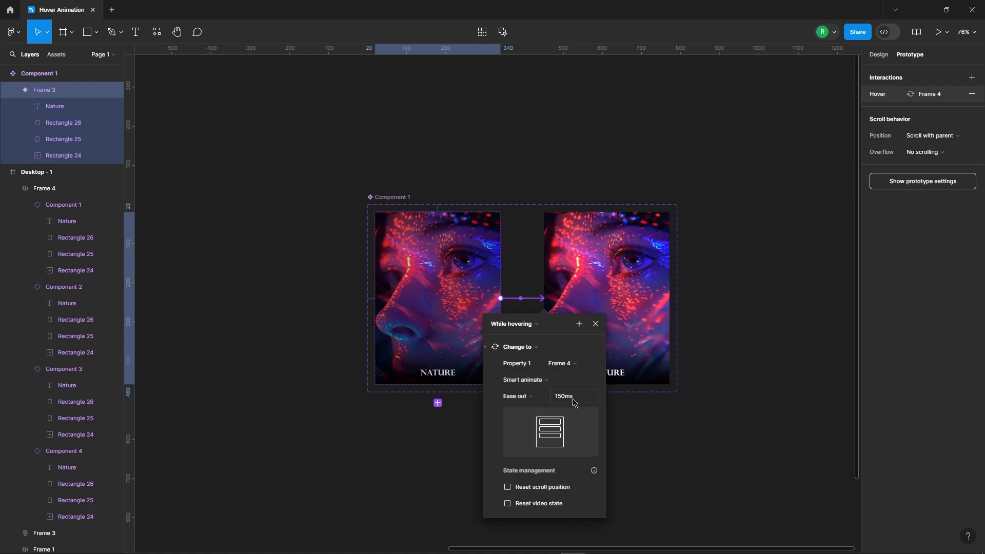
left_click(682, 287)
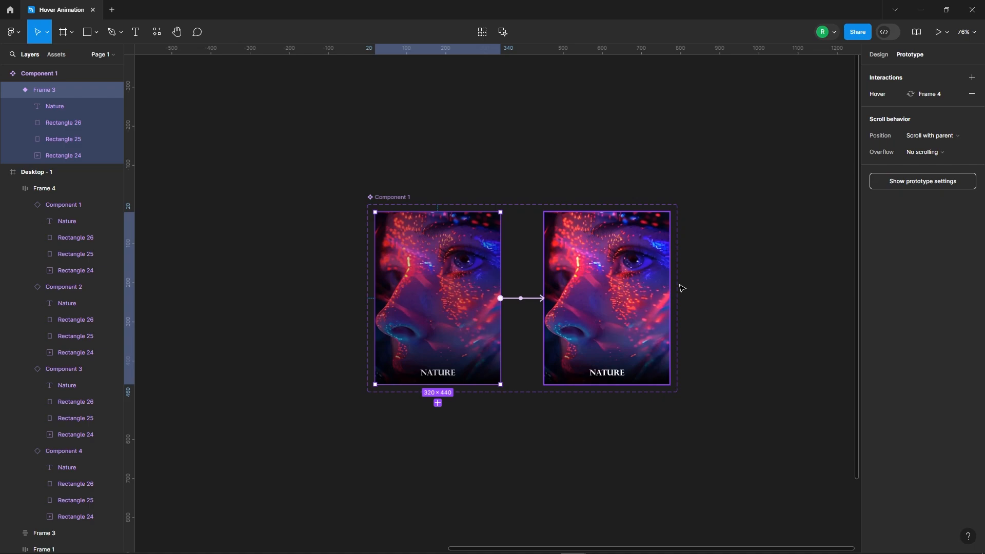
left_click(753, 268)
- Check the Autoplay setting of the Rectangle 24 video in both variants: off in the first, on in the second
left_click(458, 267)
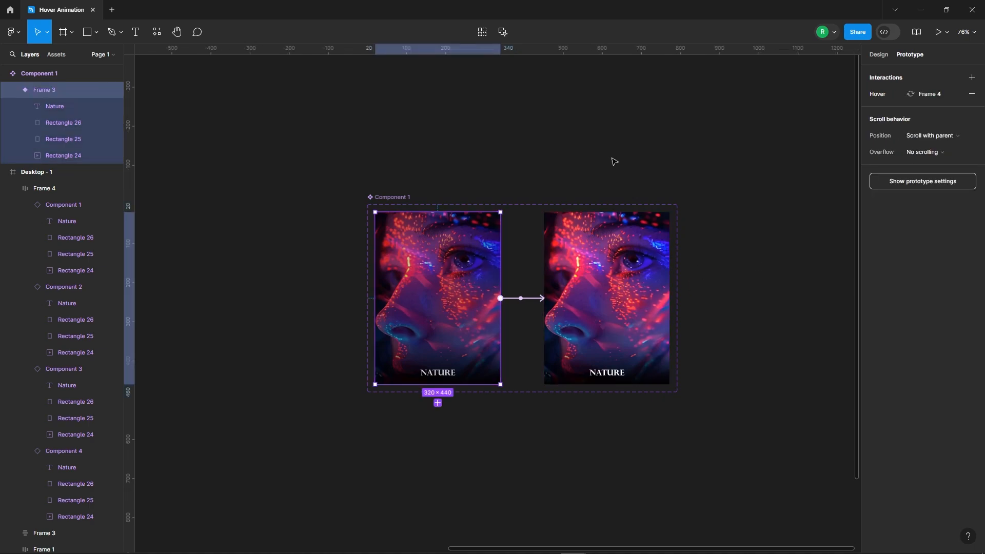
left_click(65, 161)
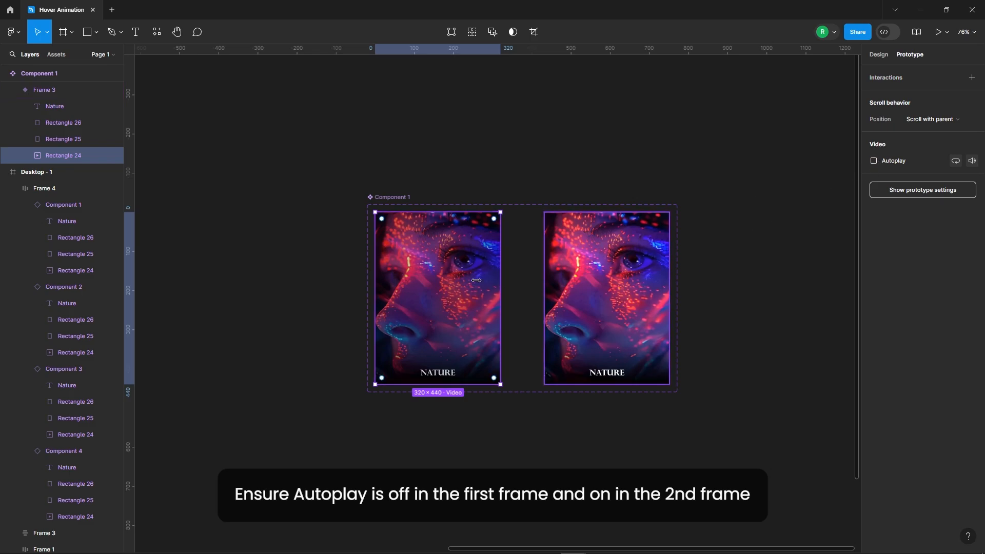
left_click(620, 284)
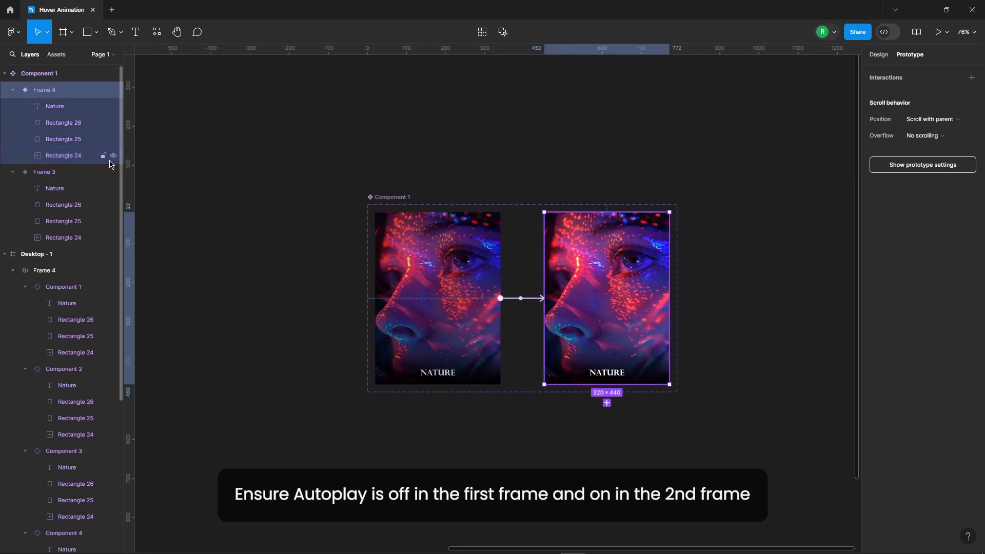
left_click(73, 156)
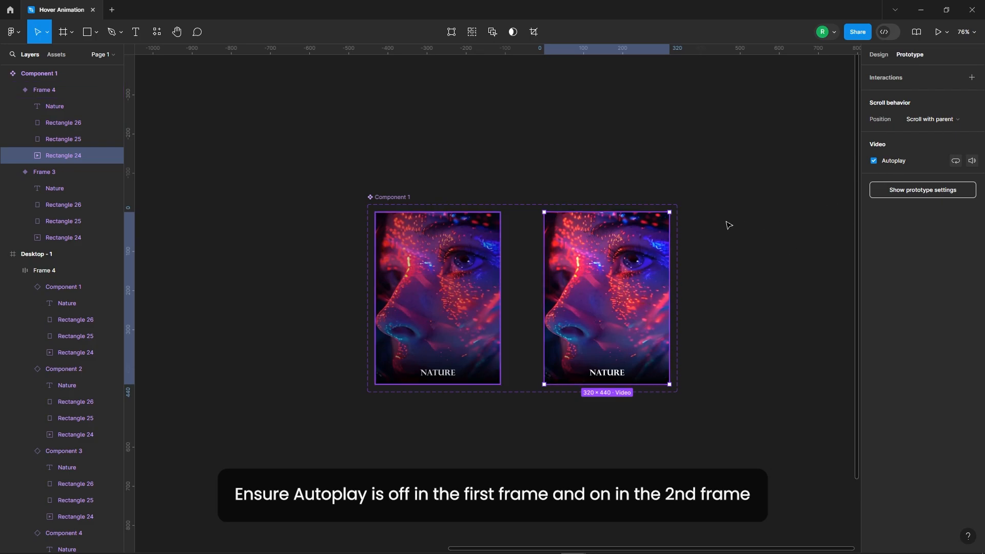
left_click(656, 189)
- Make the Desktop - 1 frame a prototype flow starting point
scroll(667, 218, "down", 5)
scroll(544, 257, "up", 3)
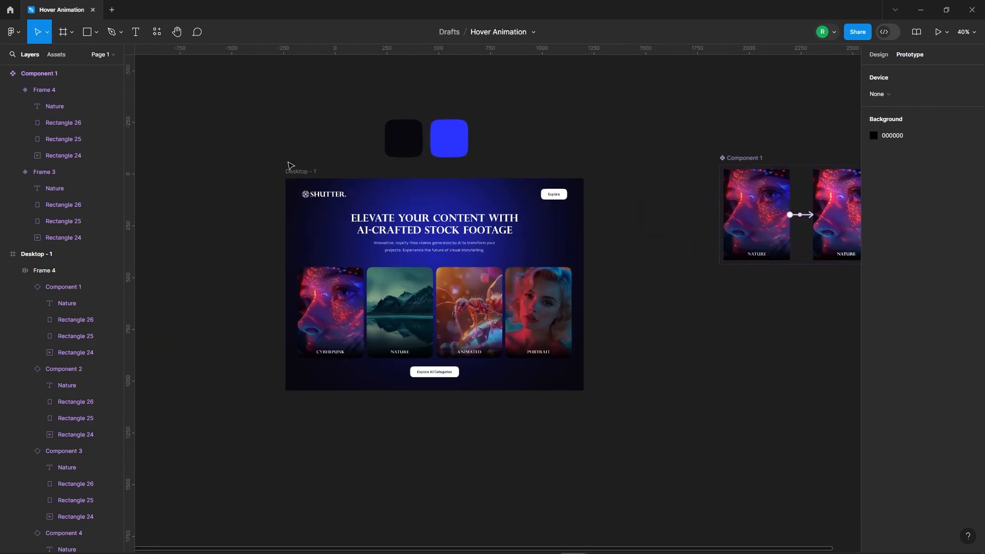
left_click(297, 170)
left_click(901, 82)
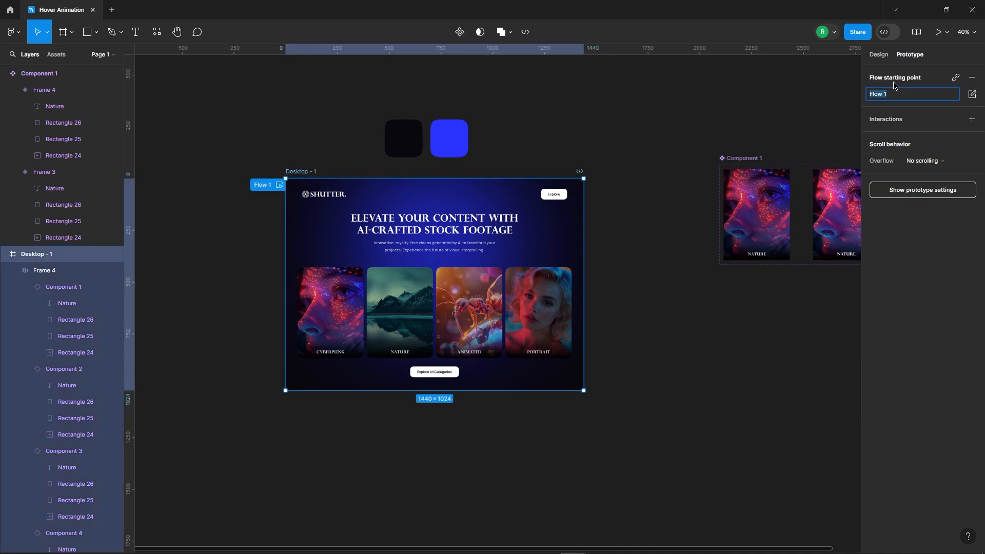
- Open the Flow 1 prototype in its own tab and scale it to Fit width and height
left_click(279, 185)
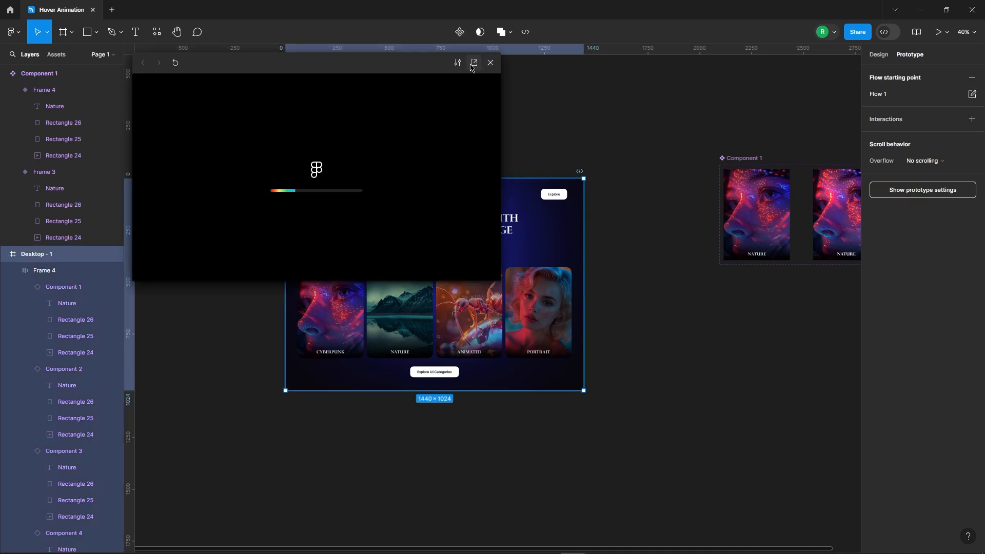
left_click(491, 64)
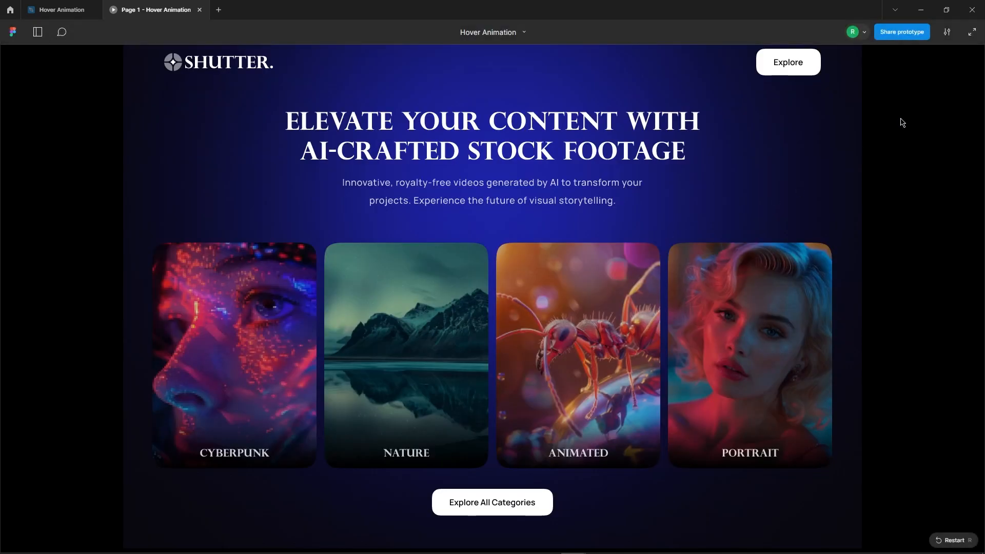
left_click(947, 32)
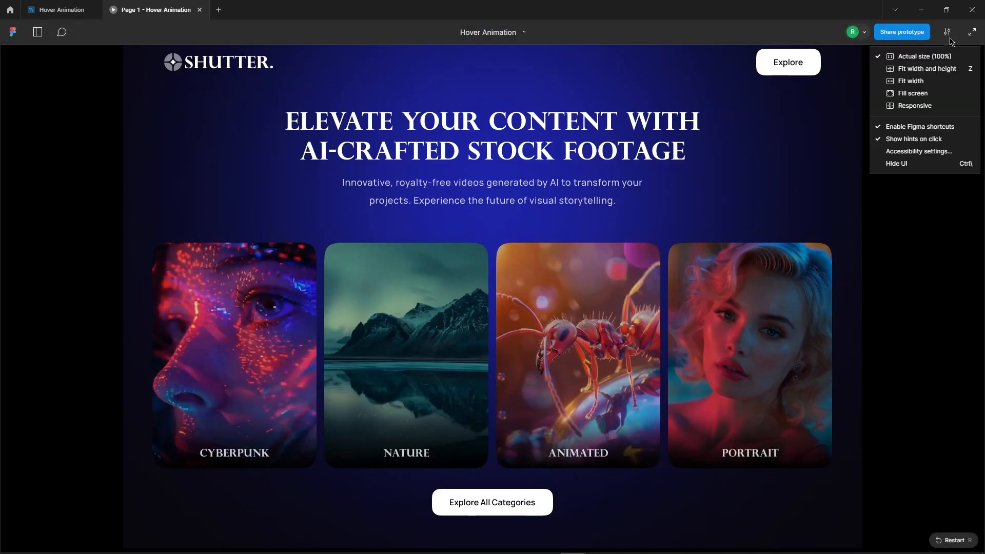
left_click(929, 69)
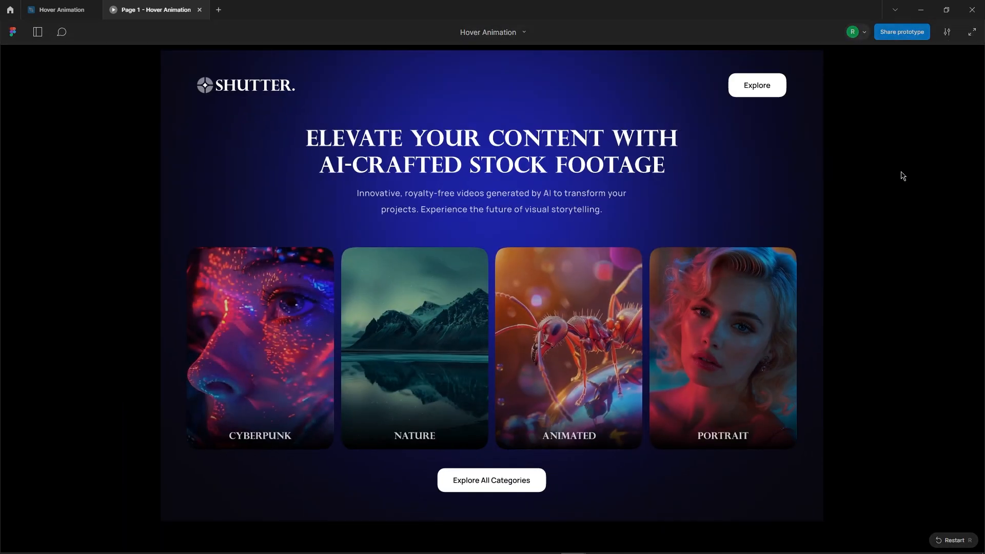